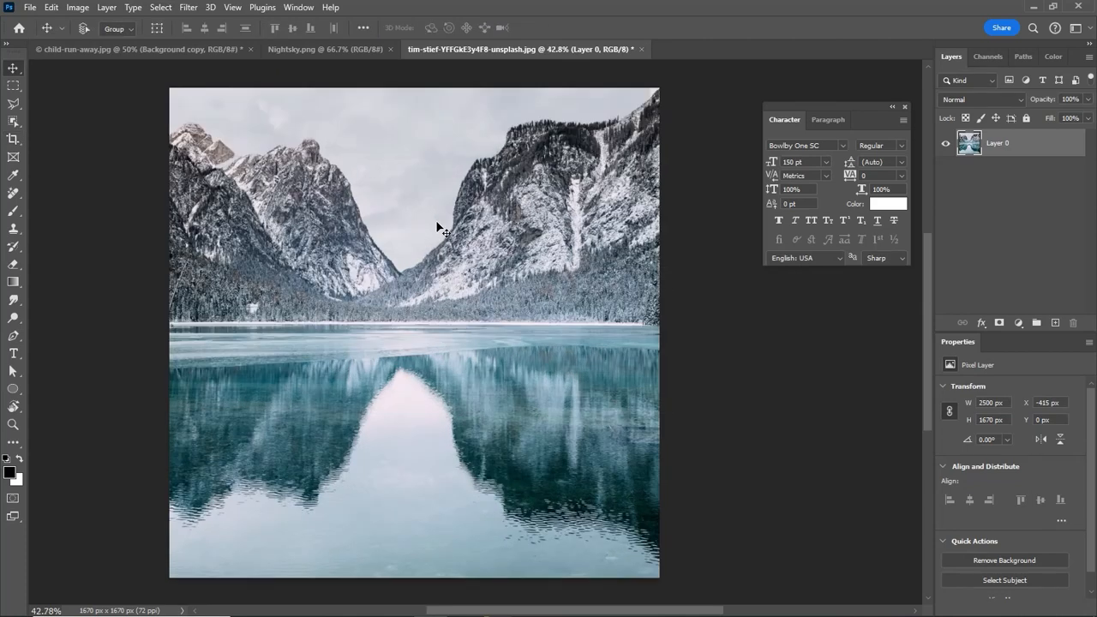
# Compare the Red, Green and Blue channels of the lake photo and duplicate the Red channel
pyautogui.click(985, 58)
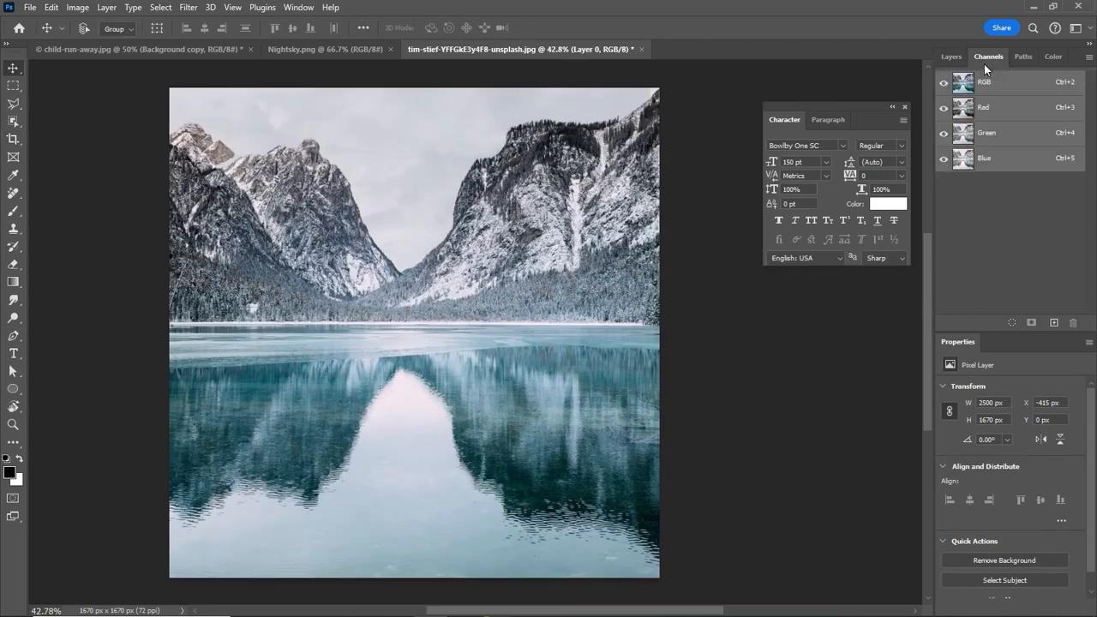
pyautogui.click(990, 115)
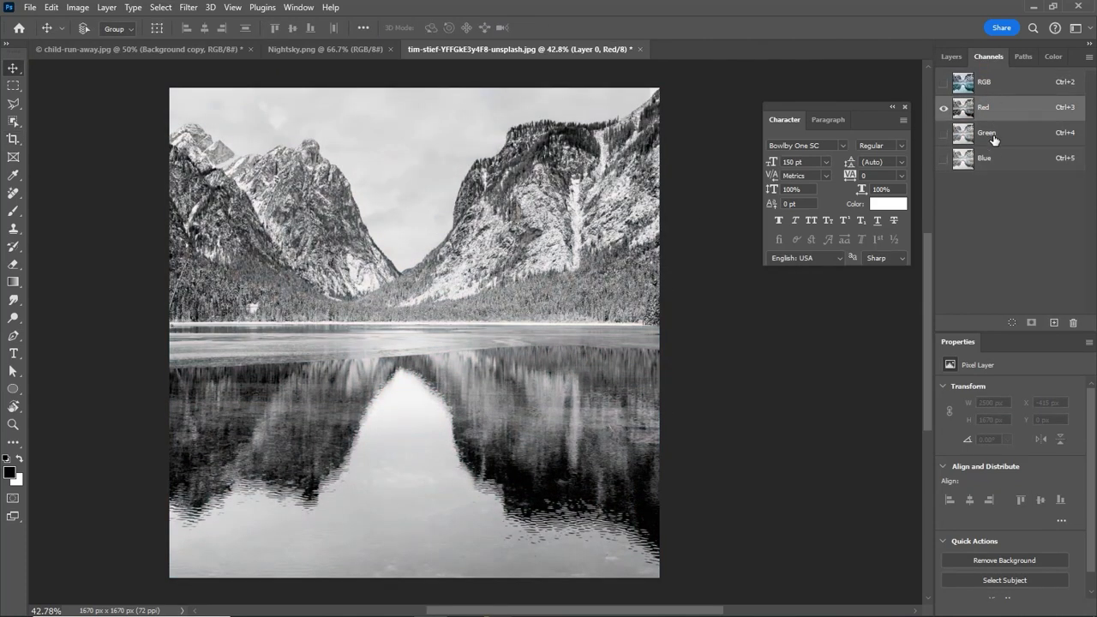
pyautogui.click(994, 140)
pyautogui.click(993, 160)
pyautogui.click(995, 112)
pyautogui.moveTo(998, 112); pyautogui.dragTo(1055, 324)
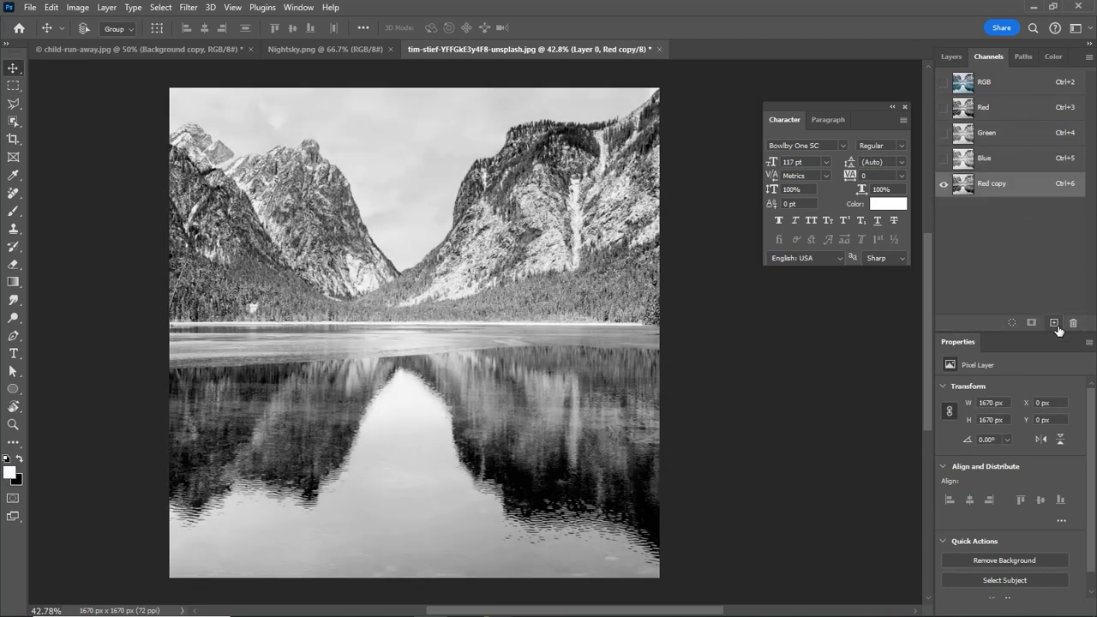
# Apply a steep S-shaped Curves adjustment to the Red copy channel, darkening the mountains and brightening the sky
pyautogui.click(77, 8)
pyautogui.moveTo(79, 42)
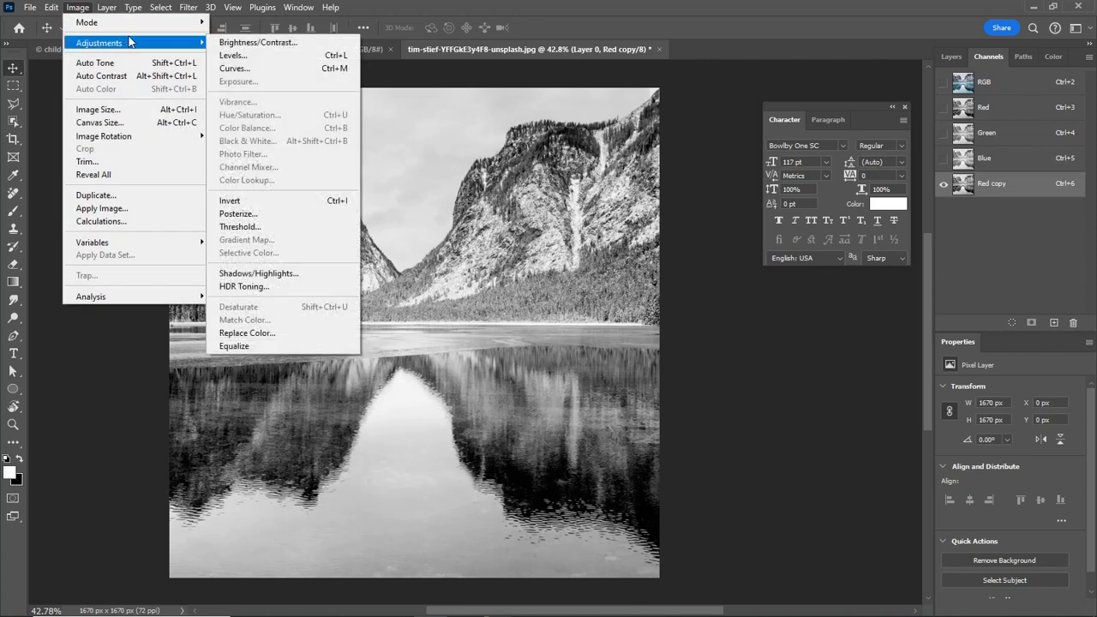
pyautogui.click(217, 71)
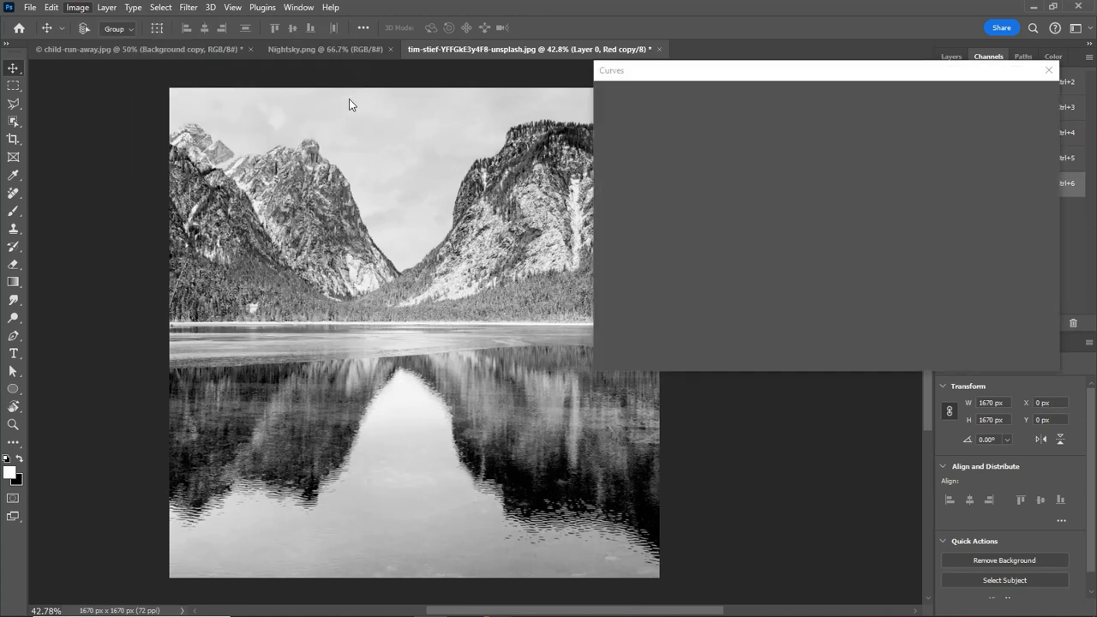
pyautogui.moveTo(639, 77); pyautogui.dragTo(685, 62)
pyautogui.moveTo(760, 248); pyautogui.dragTo(784, 289)
pyautogui.moveTo(875, 154); pyautogui.dragTo(856, 158)
pyautogui.moveTo(794, 295); pyautogui.dragTo(809, 278)
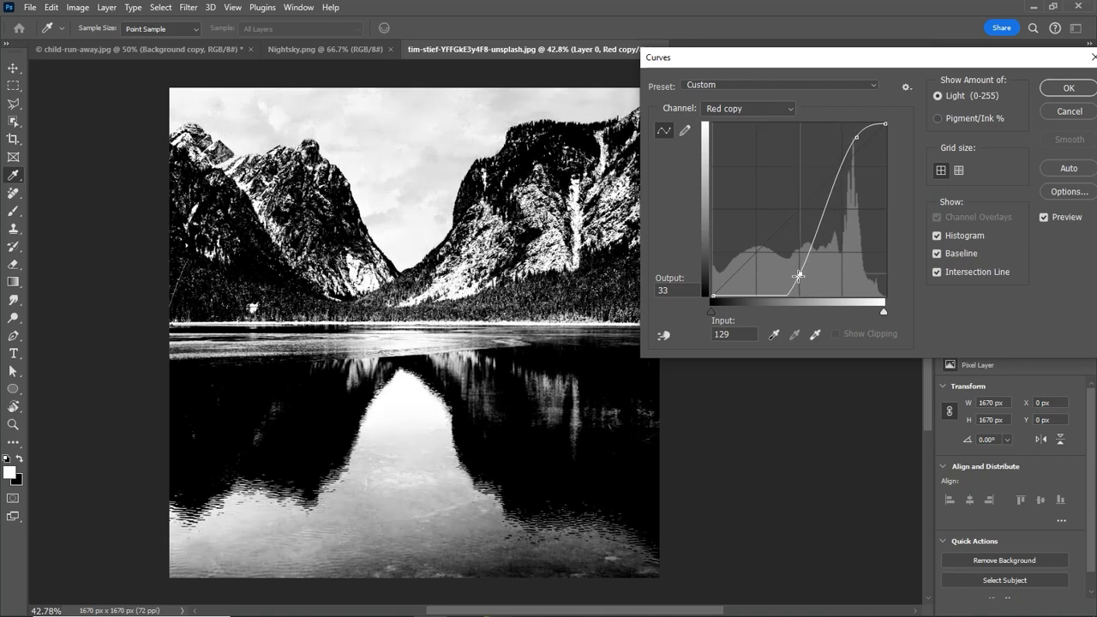
pyautogui.press('Return')
# Paint the snowy left mountain solid black in the Red copy channel with a Hard Round brush at 100% flow
pyautogui.moveTo(247, 146); pyautogui.dragTo(325, 147)
pyautogui.press('b')
pyautogui.rightClick(377, 236)
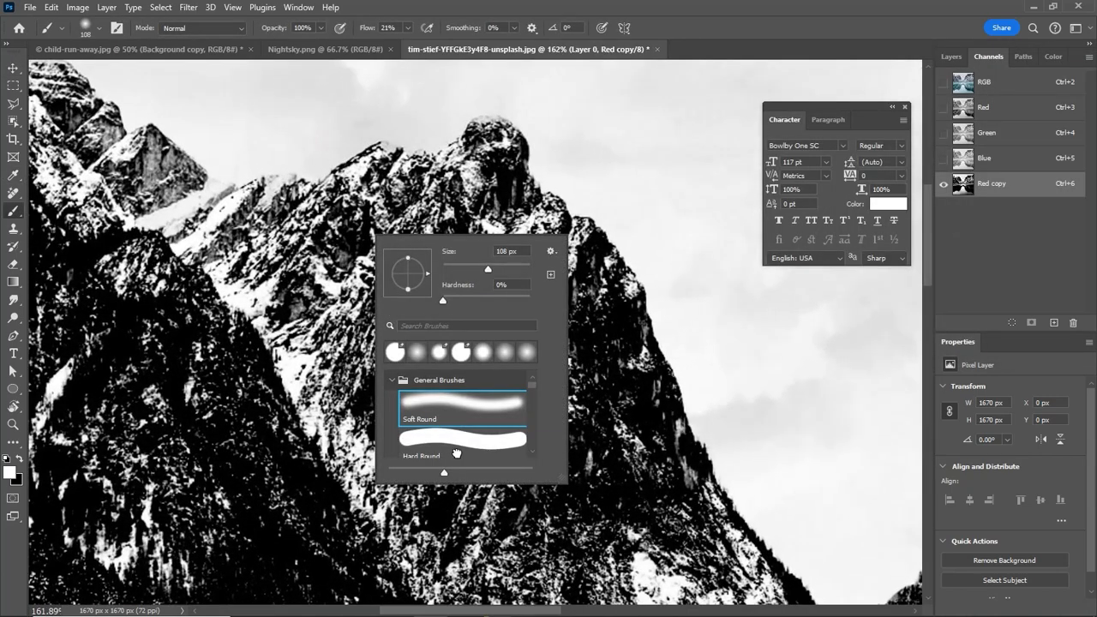
pyautogui.click(457, 453)
pyautogui.moveTo(365, 27); pyautogui.dragTo(535, 38)
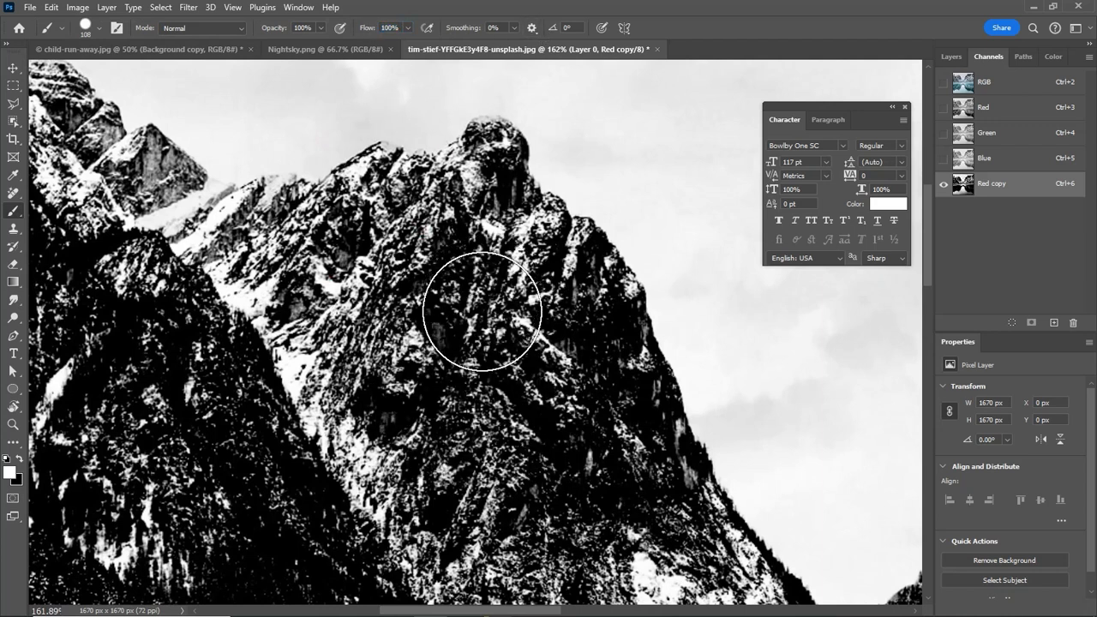
pyautogui.moveTo(420, 261); pyautogui.dragTo(373, 261)
pyautogui.press('x')
pyautogui.moveTo(589, 232); pyautogui.dragTo(530, 185)
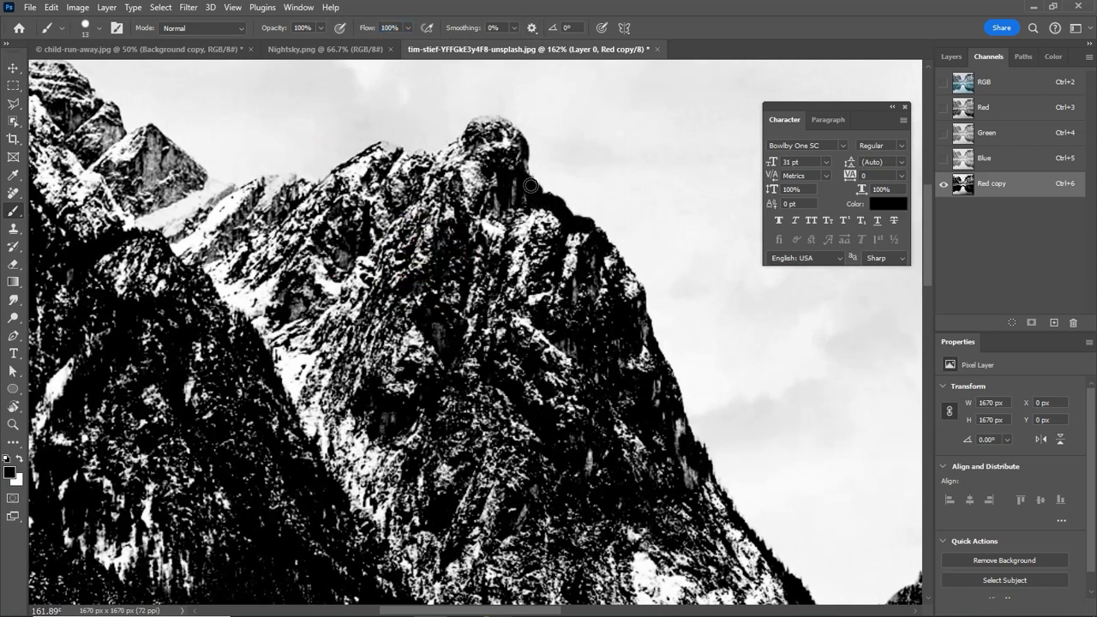
pyautogui.moveTo(409, 160)
pyautogui.mouseDown()
pyautogui.moveTo(297, 189)
pyautogui.moveTo(390, 161)
pyautogui.moveTo(358, 213)
pyautogui.moveTo(231, 193)
pyautogui.mouseUp()
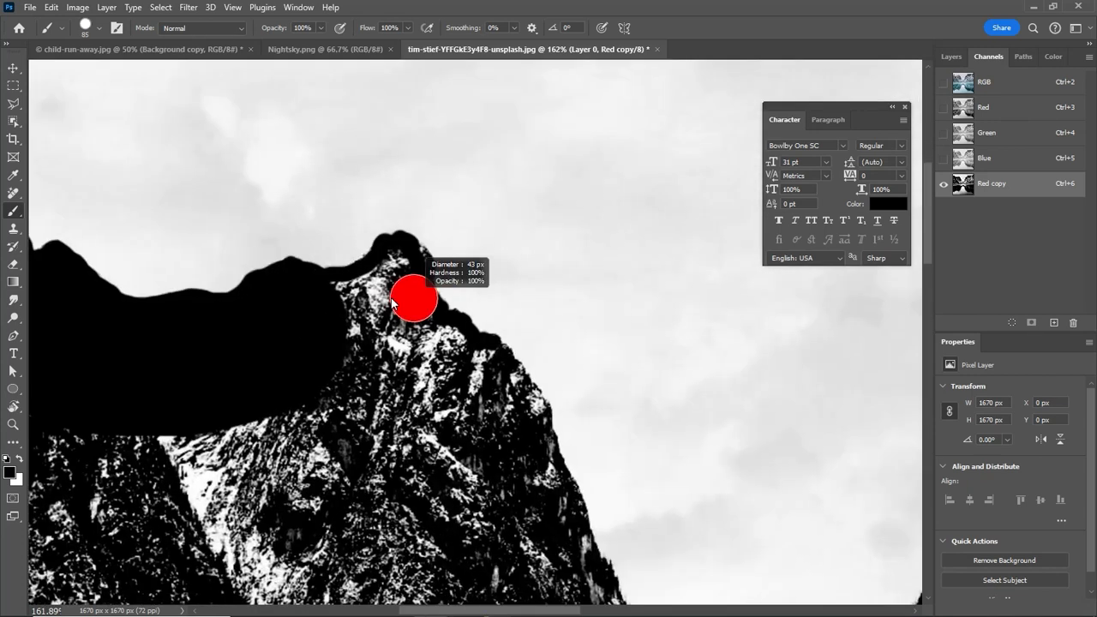
pyautogui.scroll(-3, 437, 352)
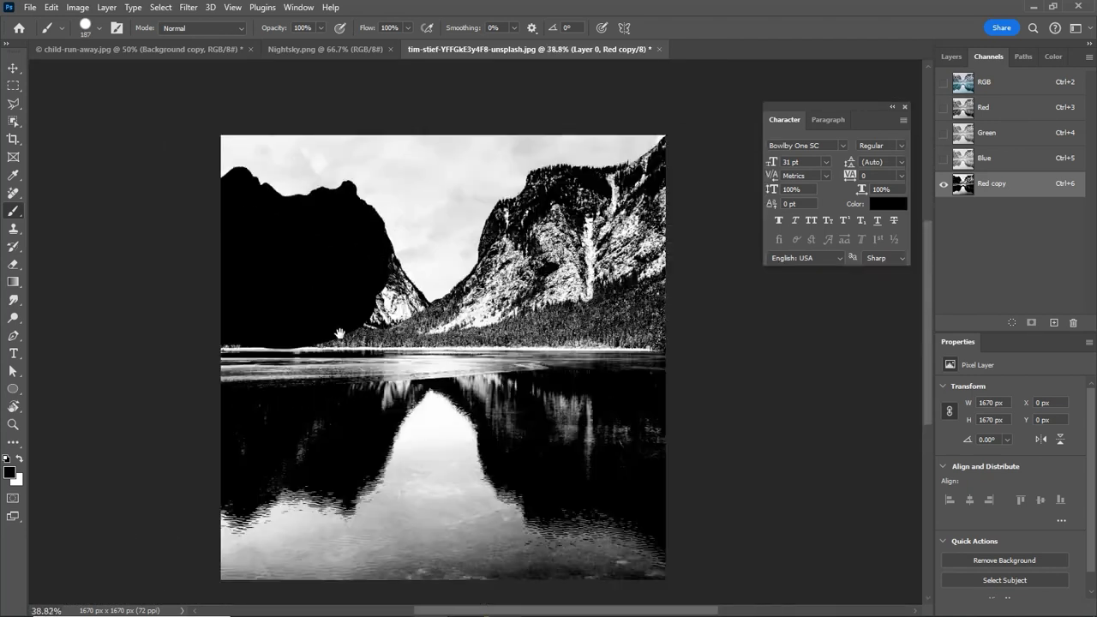
# Fill the right mountain and its tree line with solid black in the Red copy channel
pyautogui.scroll(2, 437, 352)
pyautogui.scroll(3, 436, 353)
pyautogui.scroll(-3, 368, 480)
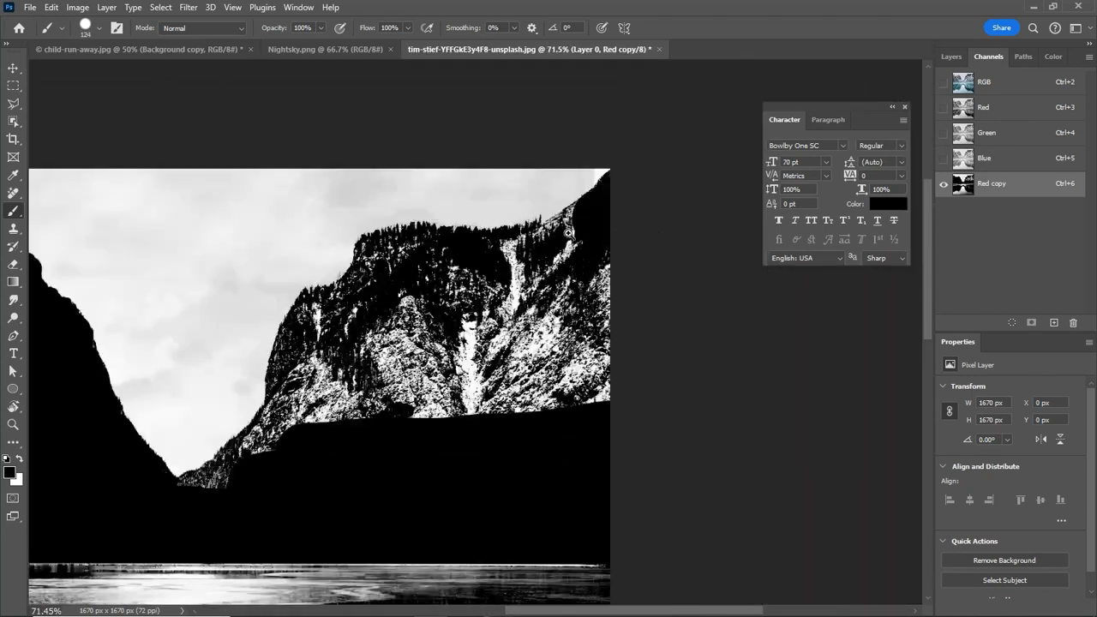
pyautogui.scroll(5, 253, 429)
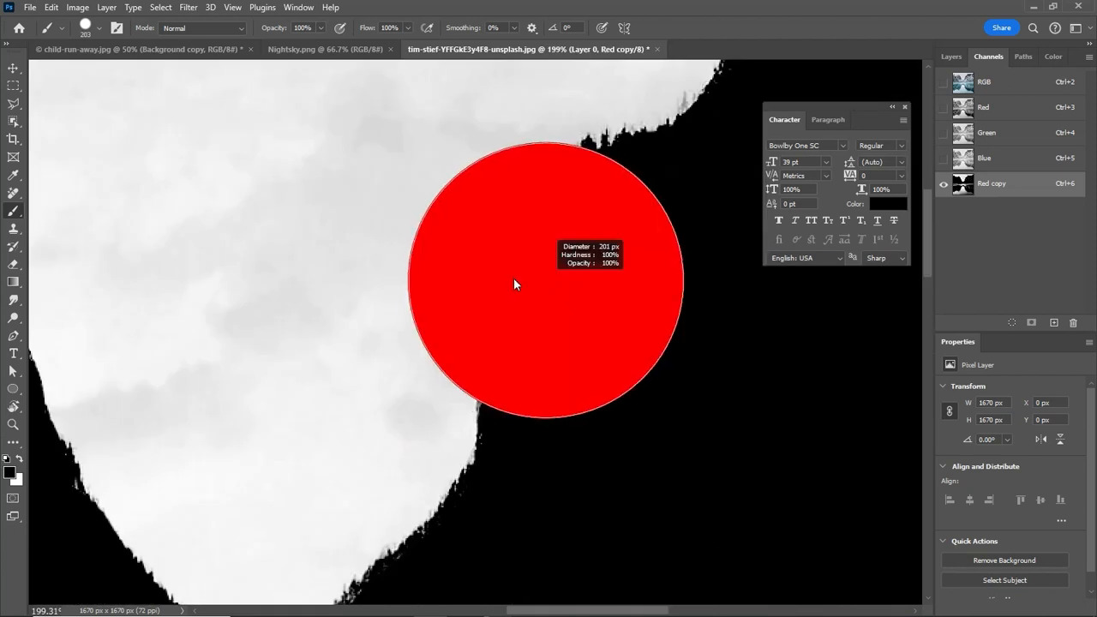
# Darken the right mountain's ragged edge with a black Soft Round brush of about 83 px in Overlay mode
pyautogui.moveTo(514, 278)
pyautogui.mouseDown()
pyautogui.moveTo(440, 266)
pyautogui.moveTo(464, 267)
pyautogui.mouseUp()
pyautogui.rightClick(516, 305)
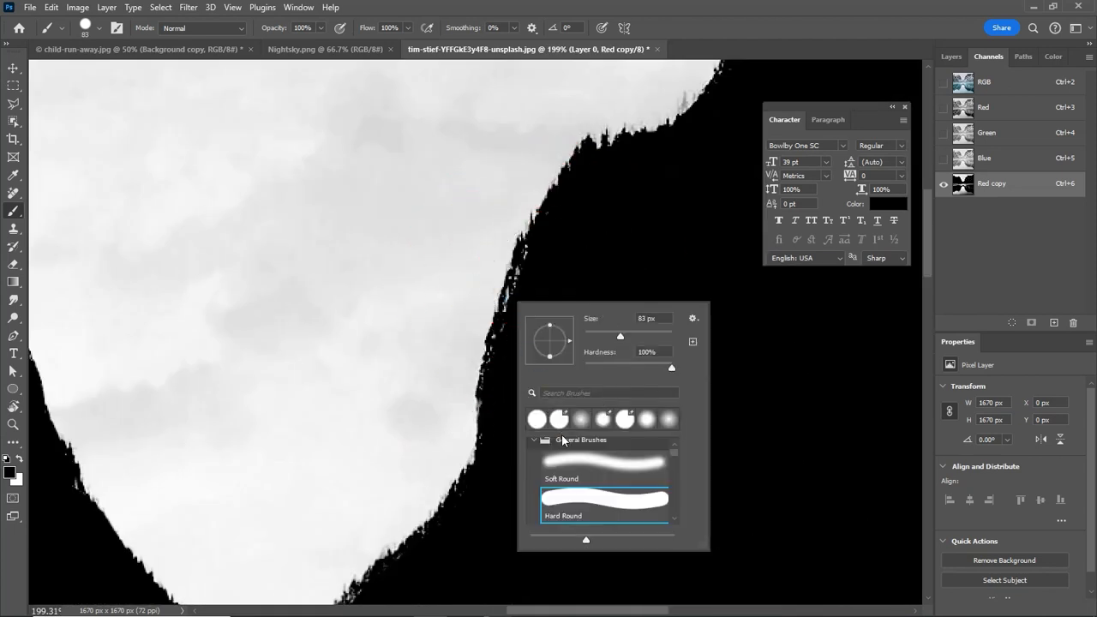
pyautogui.click(571, 470)
pyautogui.keyDown('alt'); pyautogui.rightClick(458, 318); pyautogui.keyUp('alt')
pyautogui.click(199, 28)
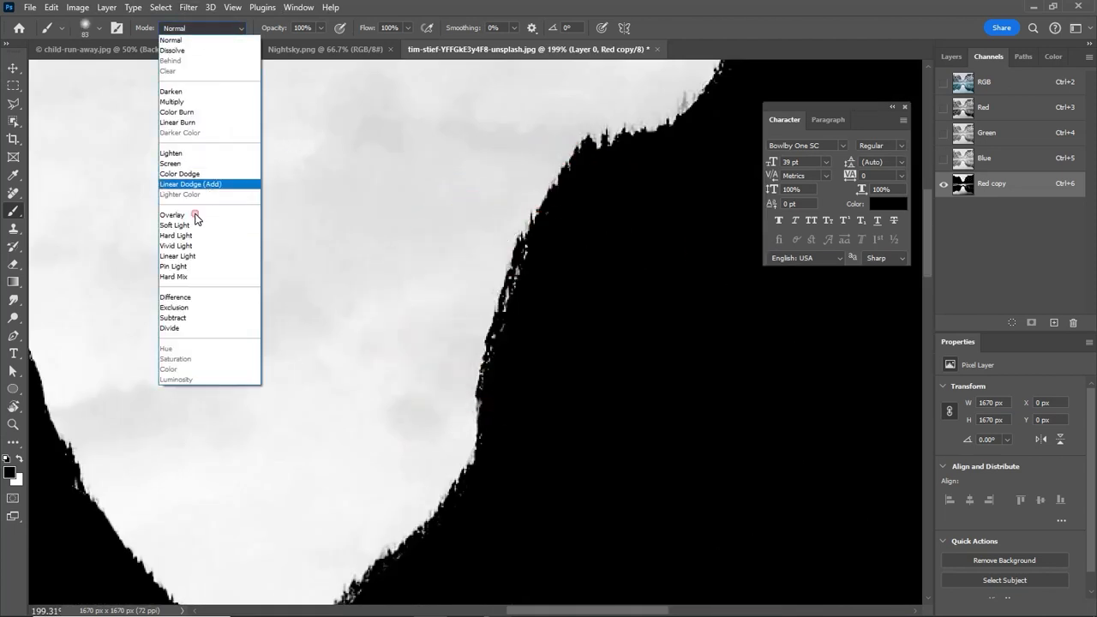
pyautogui.click(195, 218)
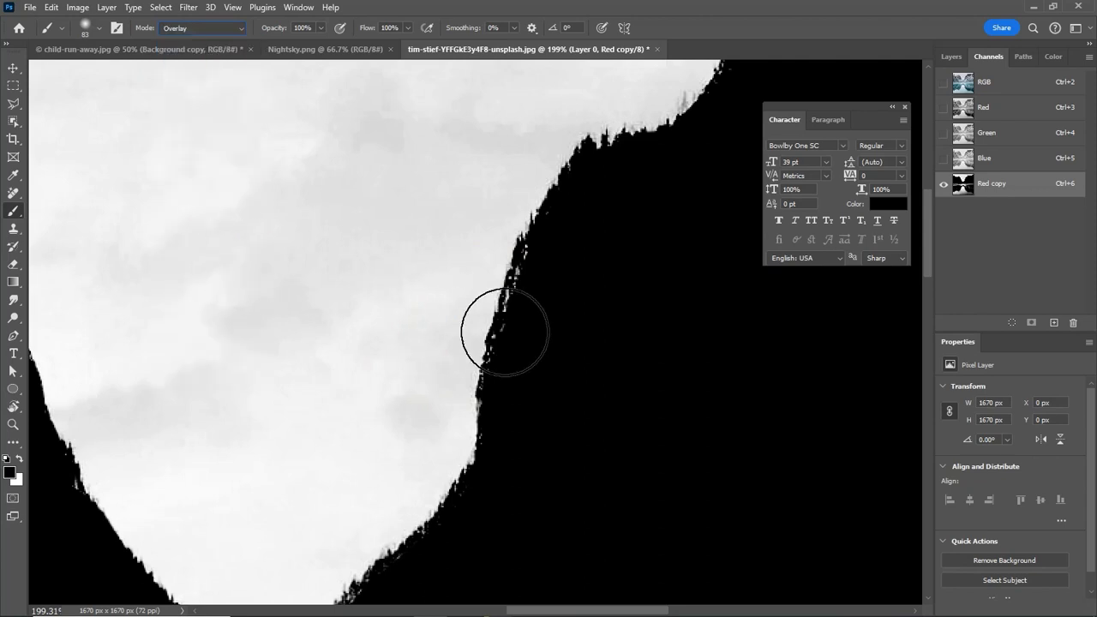
pyautogui.moveTo(564, 311)
pyautogui.mouseDown()
pyautogui.moveTo(558, 291)
pyautogui.moveTo(536, 385)
pyautogui.moveTo(529, 274)
pyautogui.moveTo(512, 394)
pyautogui.moveTo(487, 404)
pyautogui.mouseUp()
pyautogui.press('x')
pyautogui.press('x')
pyautogui.press('space')
pyautogui.moveTo(488, 463); pyautogui.dragTo(555, 231)
pyautogui.moveTo(573, 284)
pyautogui.mouseDown()
pyautogui.moveTo(335, 491)
pyautogui.moveTo(411, 417)
pyautogui.moveTo(410, 390)
pyautogui.mouseUp()
# Paint the grey sky between and above the mountains pure white in the Red copy channel, keeping Overlay mode
pyautogui.press('x')
pyautogui.moveTo(469, 331)
pyautogui.mouseDown()
pyautogui.moveTo(386, 464)
pyautogui.moveTo(345, 459)
pyautogui.mouseUp()
pyautogui.scroll(-5, 299, 309)
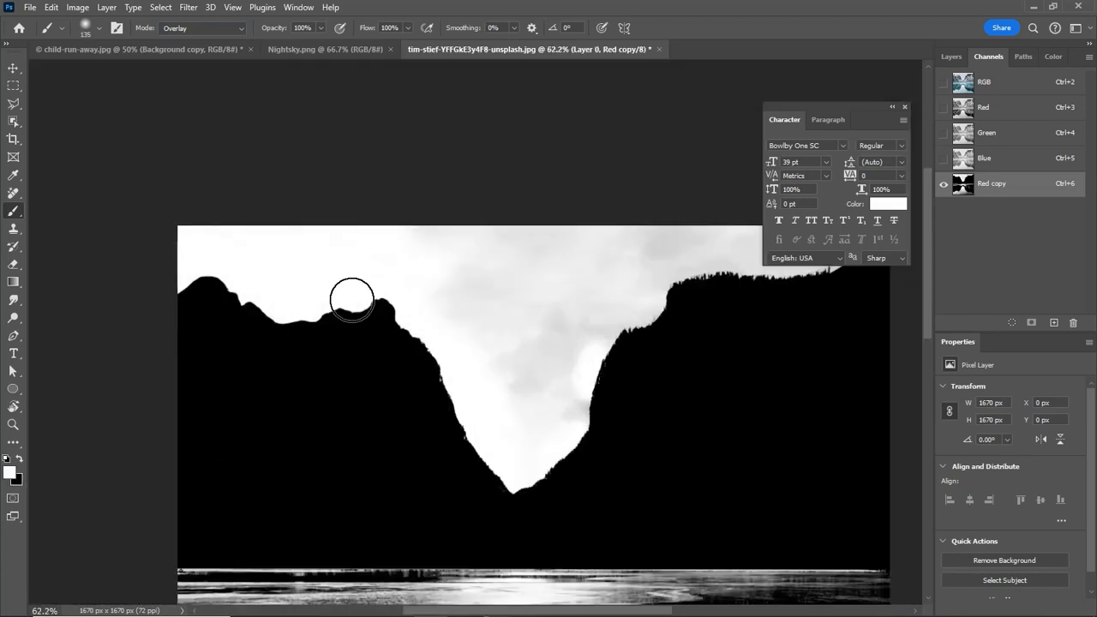
pyautogui.press('space')
pyautogui.moveTo(351, 299); pyautogui.dragTo(176, 253)
pyautogui.scroll(-3, 450, 226)
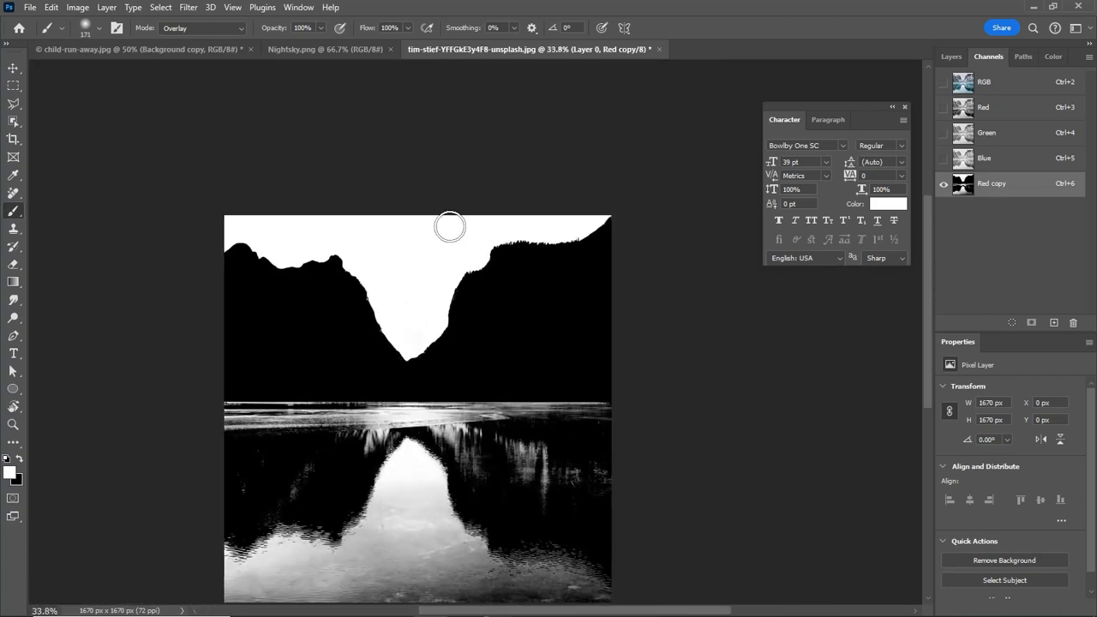
# Restore the RGB view, load the Red copy channel as a selection and mask Layer 0 with it inverted to hide the sky
pyautogui.click(986, 82)
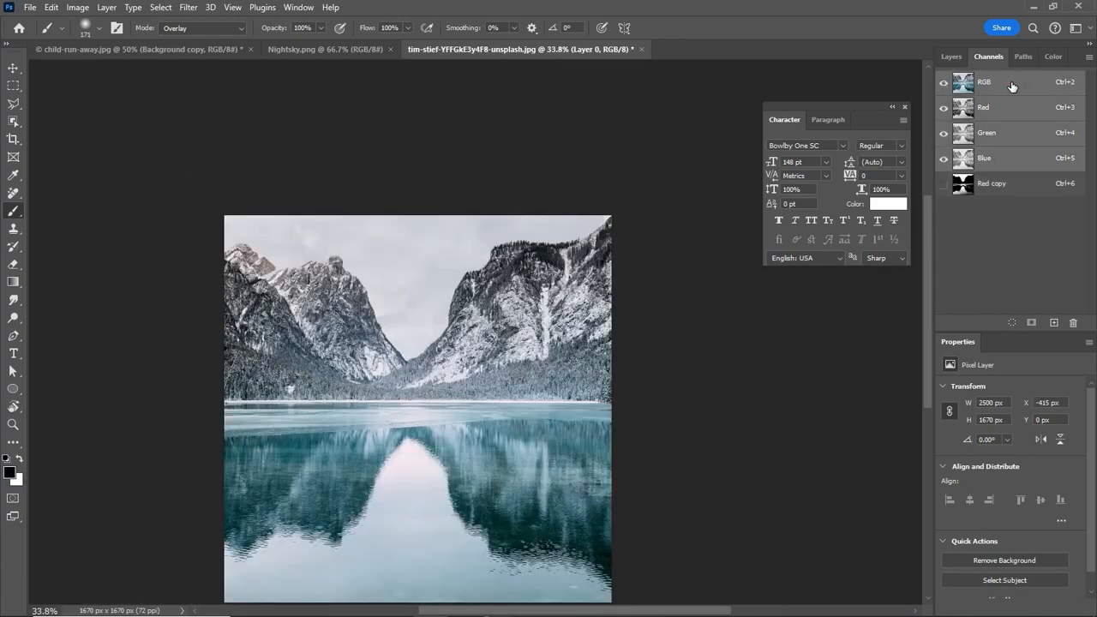
pyautogui.keyDown('ctrl'); pyautogui.click(967, 183); pyautogui.keyUp('ctrl')
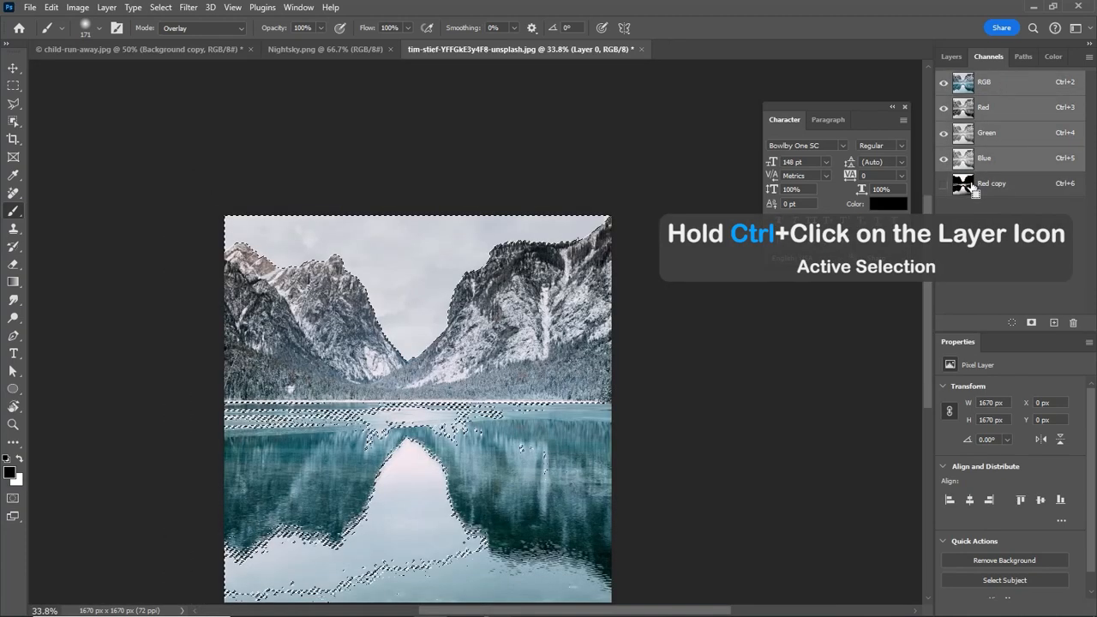
pyautogui.click(953, 57)
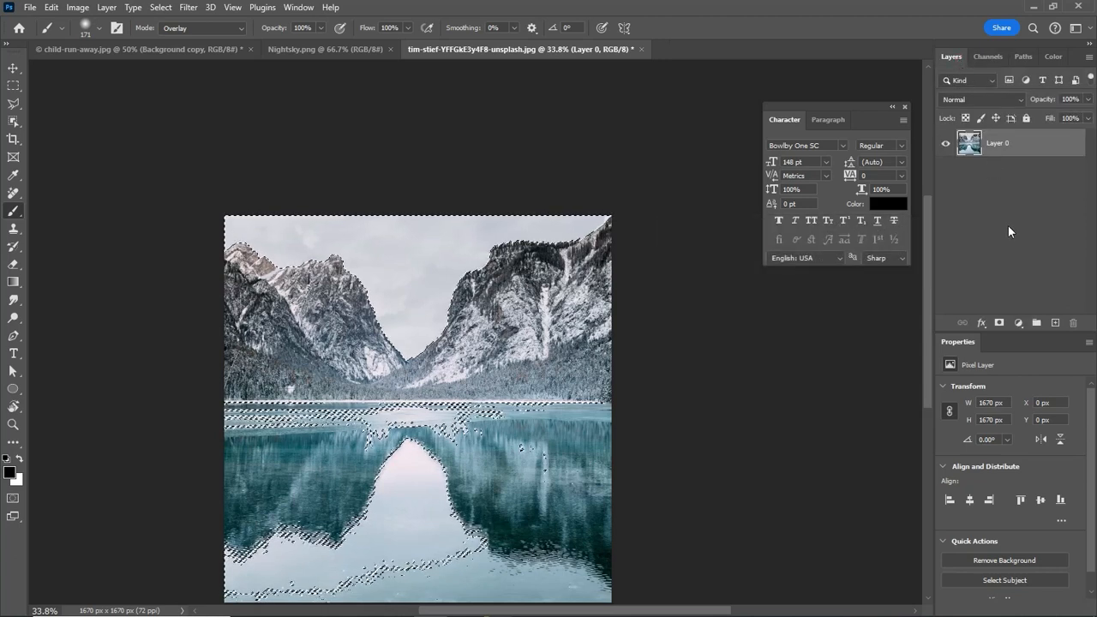
pyautogui.keyDown('alt'); pyautogui.click(999, 323); pyautogui.keyUp('alt')
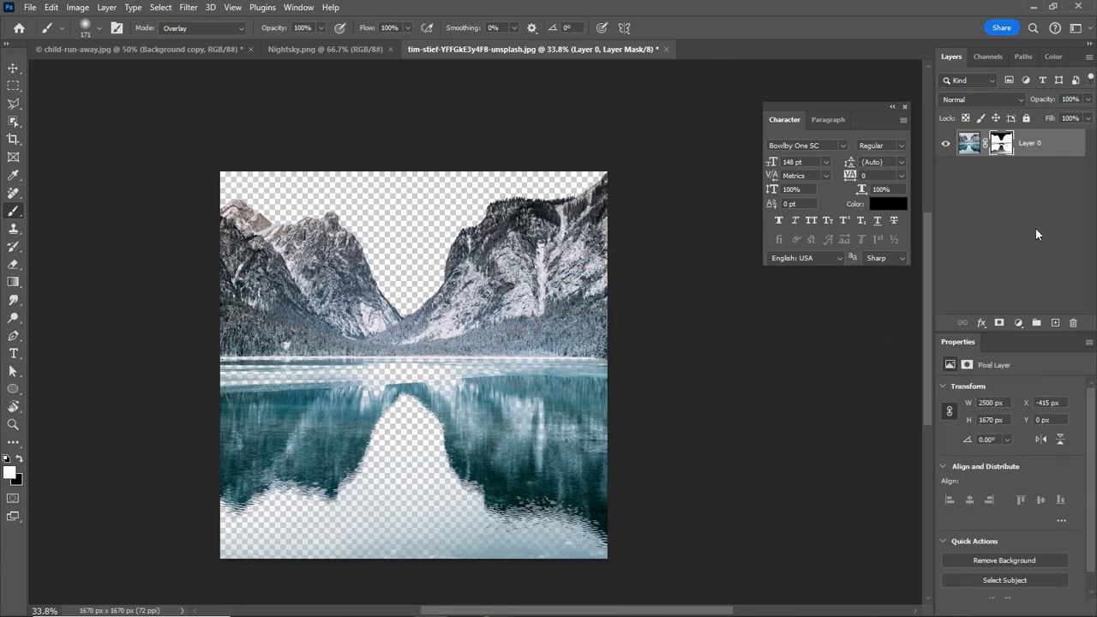
# Group the masked layer as fg and add a second group beneath it
pyautogui.hotkey('ctrl', 'g')
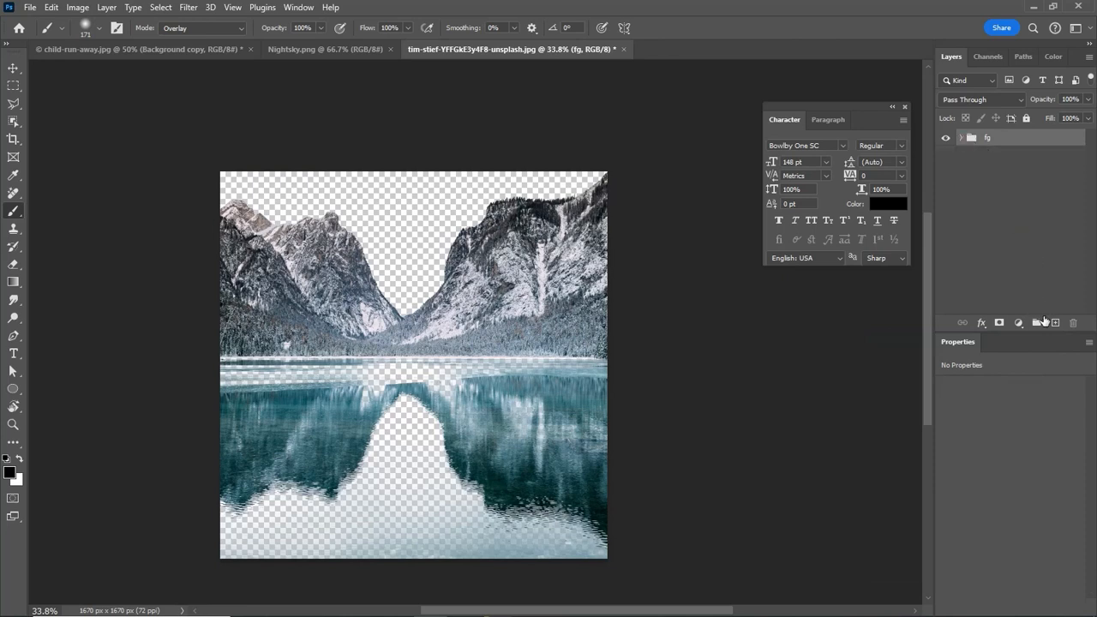
pyautogui.click(1036, 323)
pyautogui.click(1055, 322)
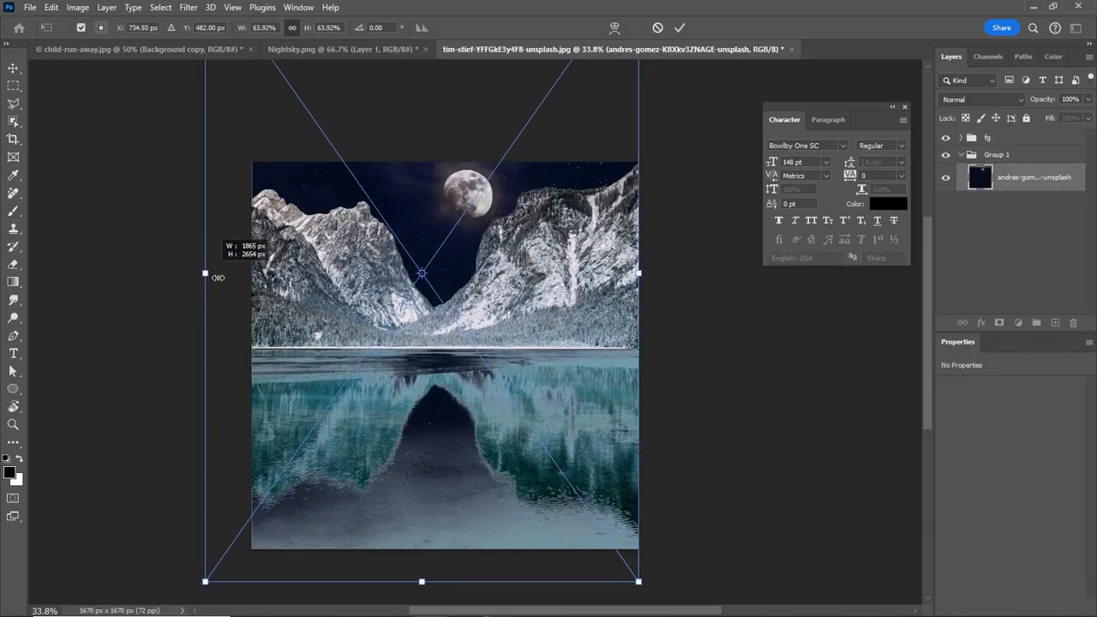
# Place the moonlit night-sky photo in the lower group and enlarge it so the moon sits in the valley between the peaks
pyautogui.hotkey('ctrl', '0')
pyautogui.moveTo(237, 98); pyautogui.dragTo(225, 103)
pyautogui.press('Return')
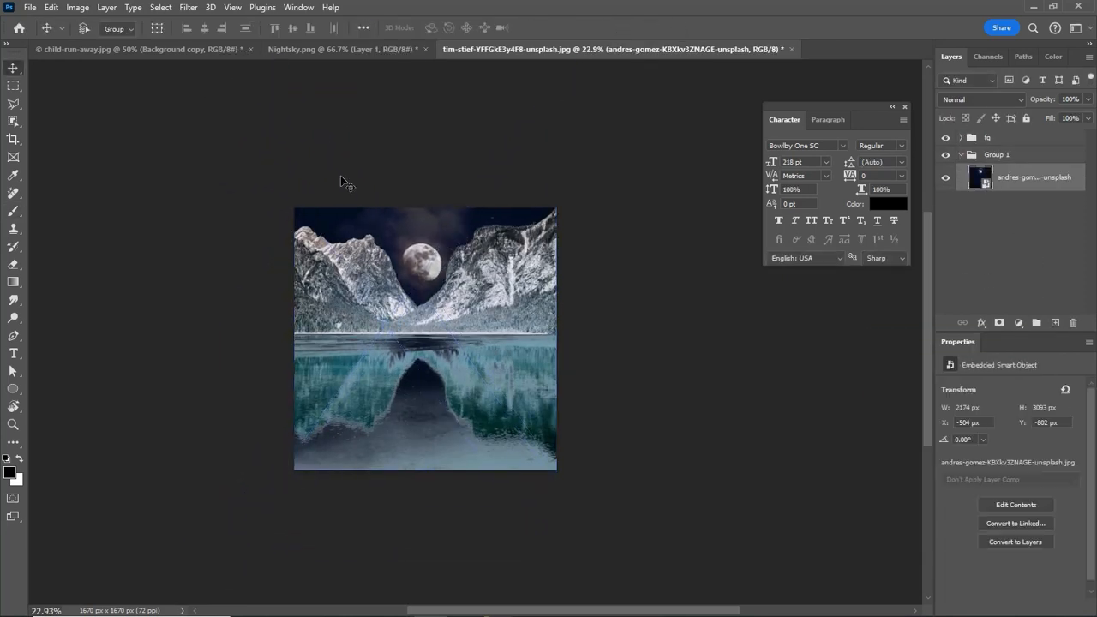
pyautogui.hotkey('ctrl', 't')
pyautogui.moveTo(215, 324); pyautogui.dragTo(210, 324)
pyautogui.press('Return')
pyautogui.scroll(5, 622, 369)
# Collapse the sky group and move Layer 0's mask onto the fg group
pyautogui.click(960, 154)
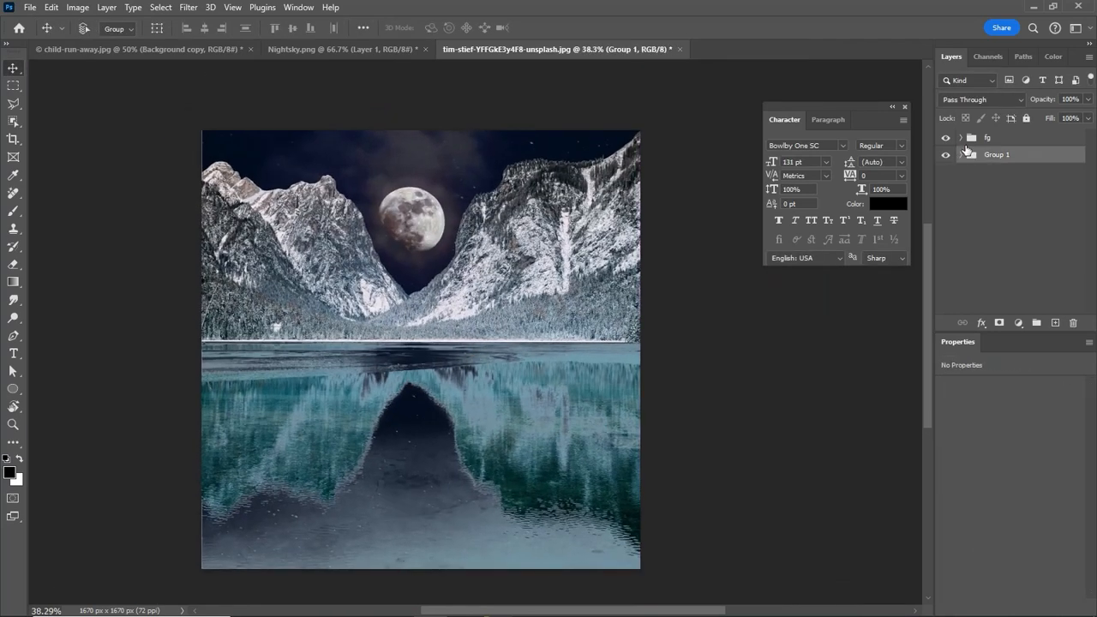
pyautogui.click(960, 138)
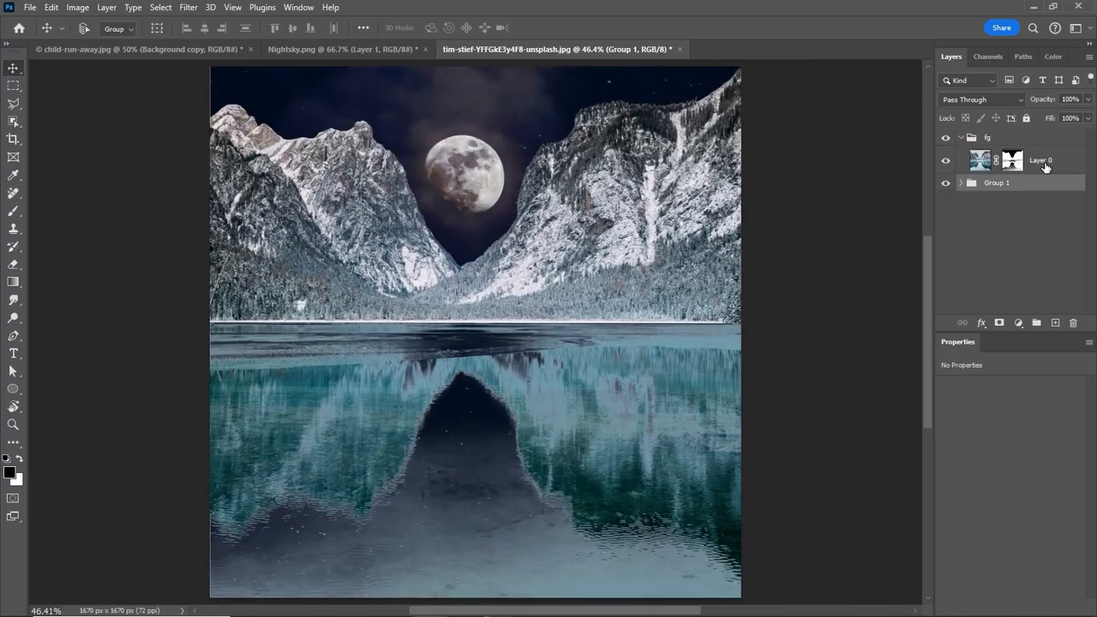
pyautogui.moveTo(1019, 161); pyautogui.dragTo(1016, 171)
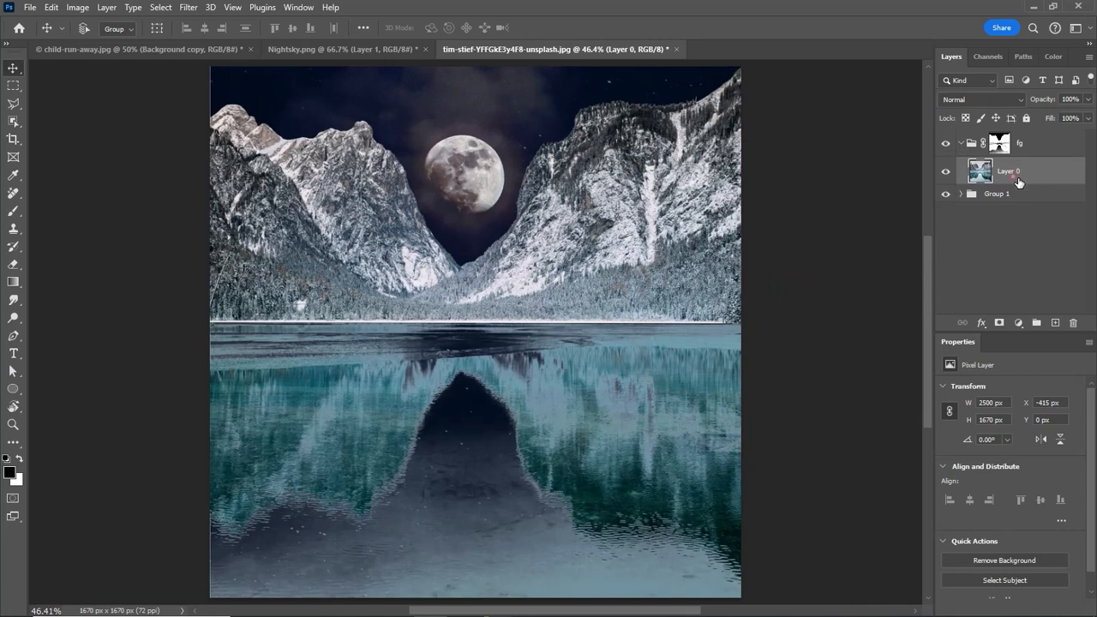
# Add a Curves adjustment above Layer 0 and pull the highlights far down to darken the landscape to night
pyautogui.click(1019, 323)
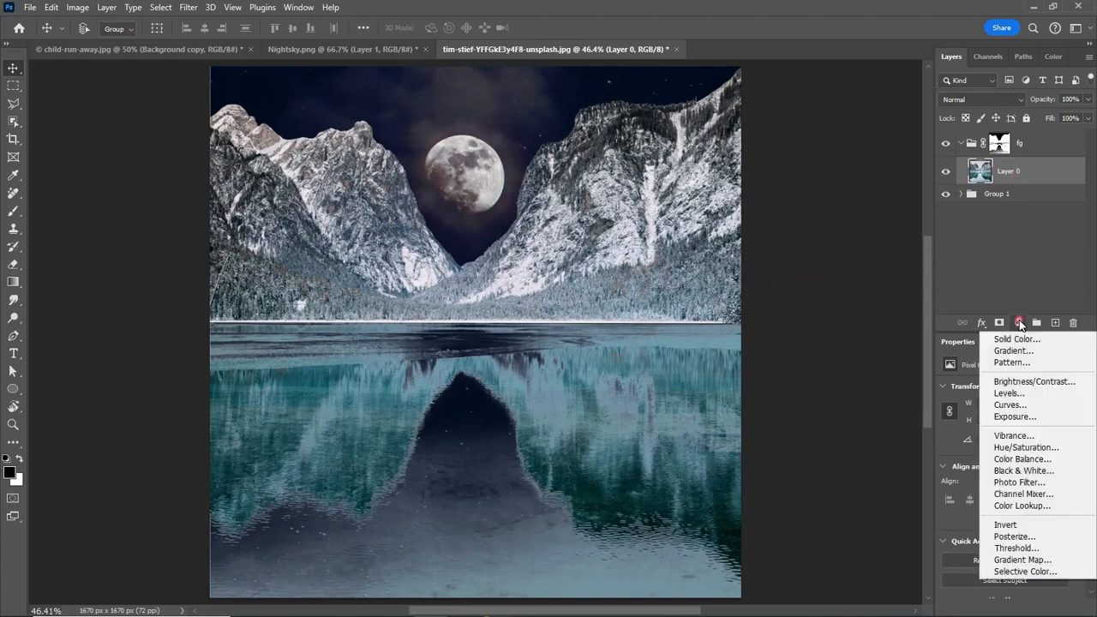
pyautogui.click(1020, 407)
pyautogui.moveTo(1073, 422); pyautogui.dragTo(1079, 505)
pyautogui.hotkey('ctrl', '-')
pyautogui.moveTo(1039, 520); pyautogui.dragTo(1085, 520)
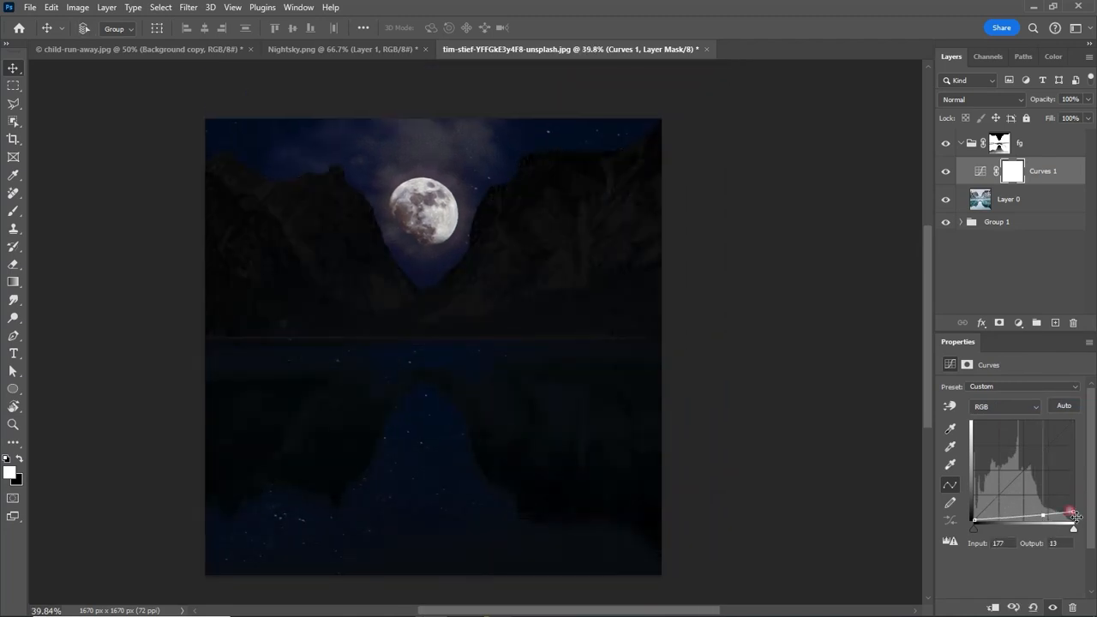
pyautogui.scroll(2, 385, 214)
# Paint white along the lake's far shore on the fg group's mask with a 171 px Soft Round brush in Normal mode
pyautogui.click(999, 143)
pyautogui.press('b')
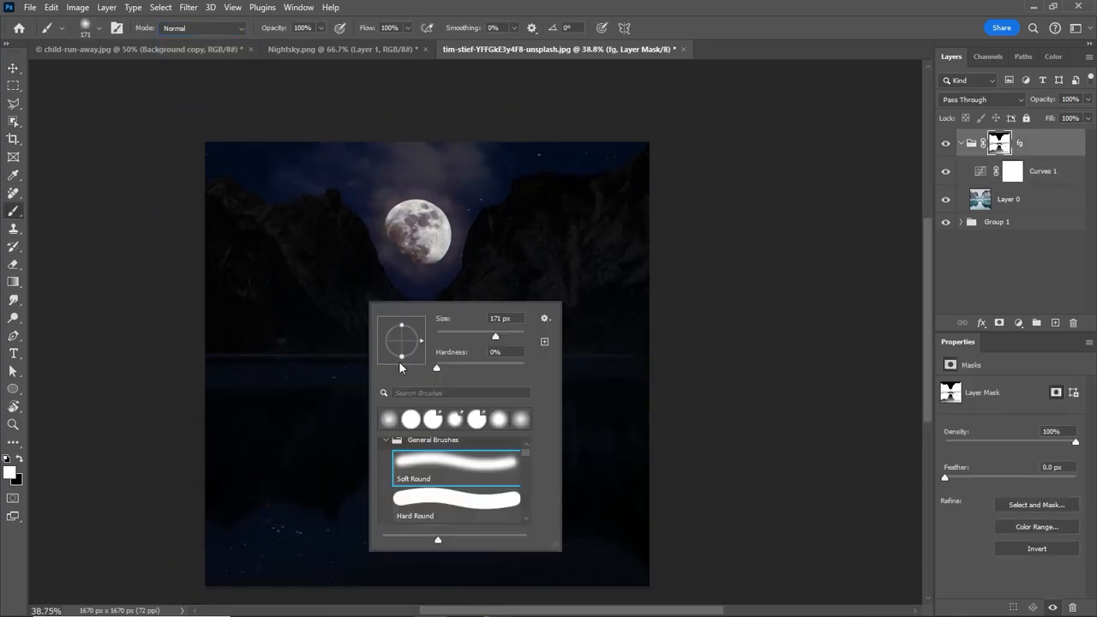
pyautogui.moveTo(402, 361); pyautogui.dragTo(402, 346)
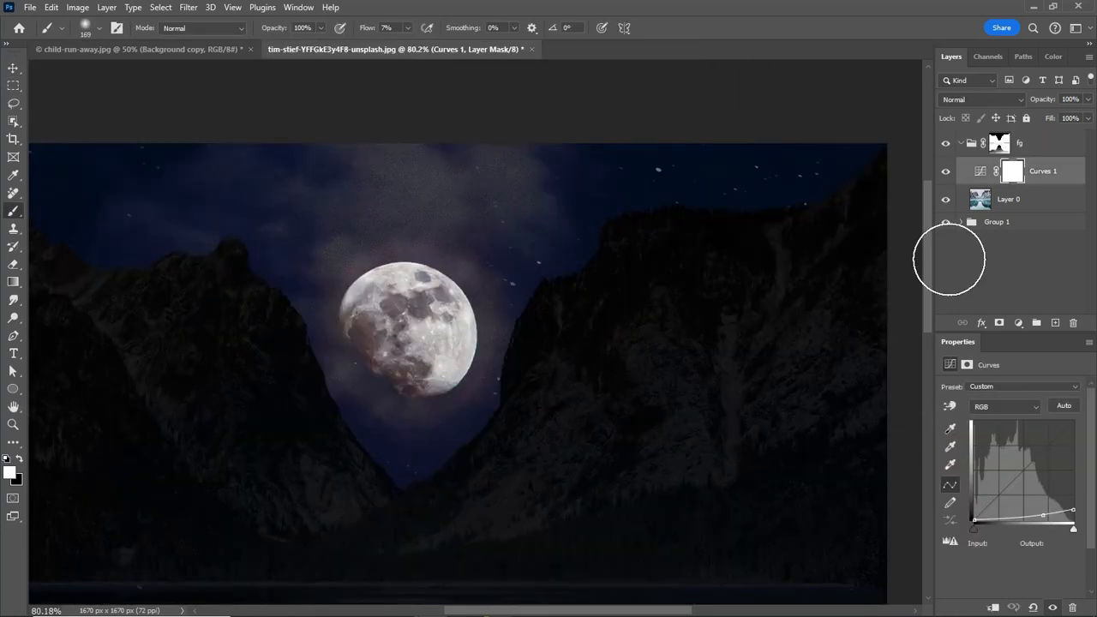
# Mask the Curves darkening along the mountain ridges to make a thin bright rim, thinning it along the right ridge
pyautogui.moveTo(502, 433); pyautogui.dragTo(519, 310)
pyautogui.hotkey('ctrl', 'z')
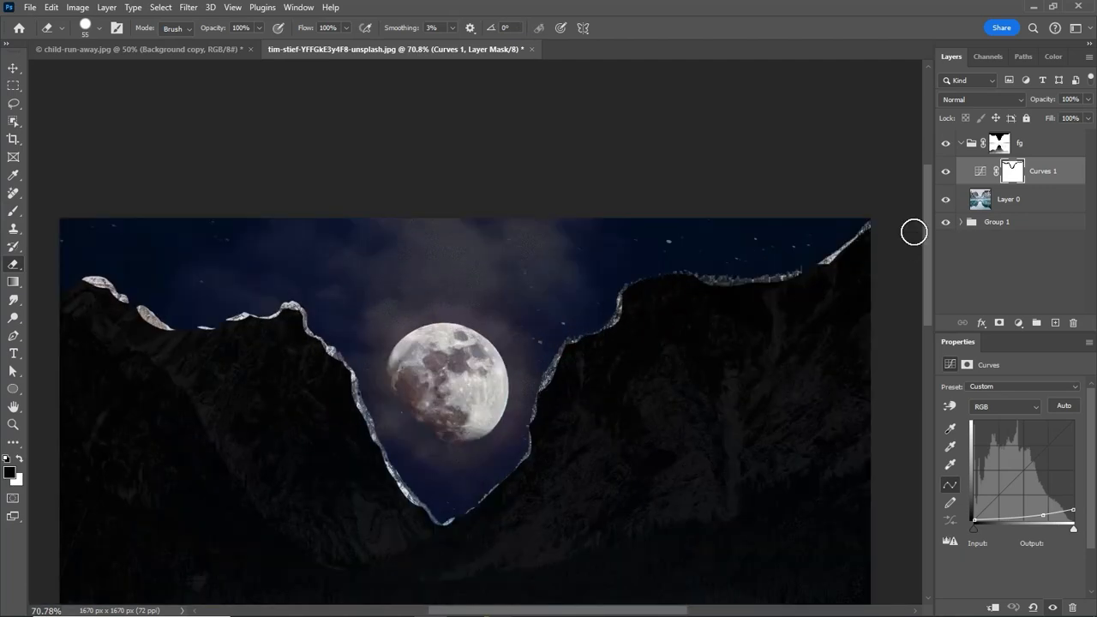
pyautogui.scroll(1, 913, 230)
pyautogui.moveTo(664, 294); pyautogui.dragTo(771, 293)
pyautogui.scroll(-4, 664, 320)
pyautogui.scroll(2, 574, 407)
# Feather the Curves adjustment's mask by 23.4 px to soften the rim light
pyautogui.click(1011, 171)
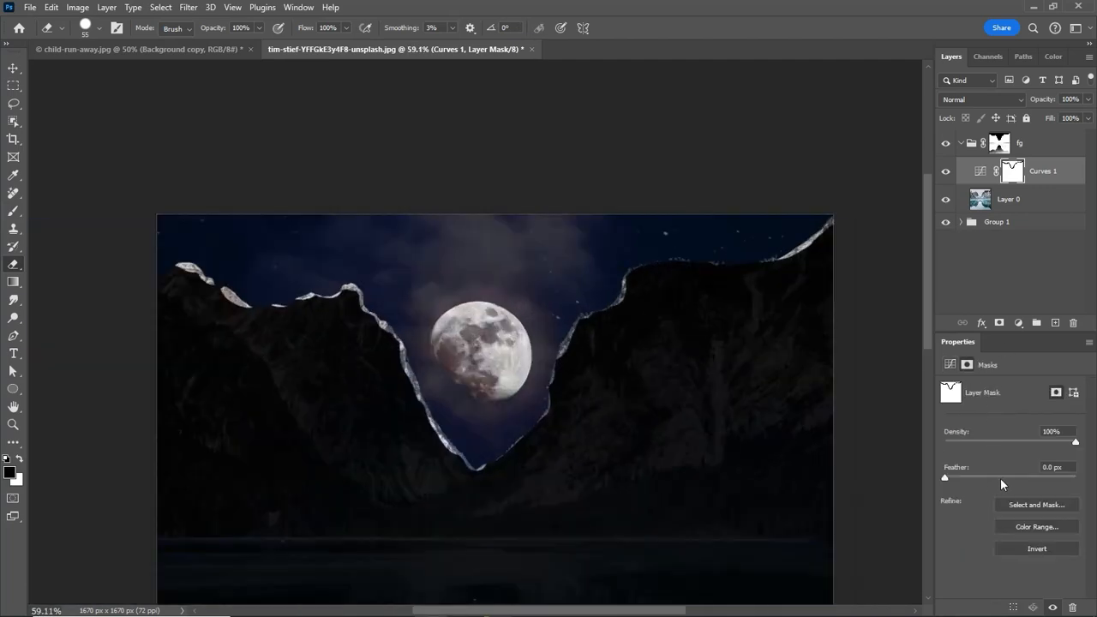
pyautogui.moveTo(1000, 478); pyautogui.dragTo(1004, 477)
pyautogui.scroll(-3, 489, 391)
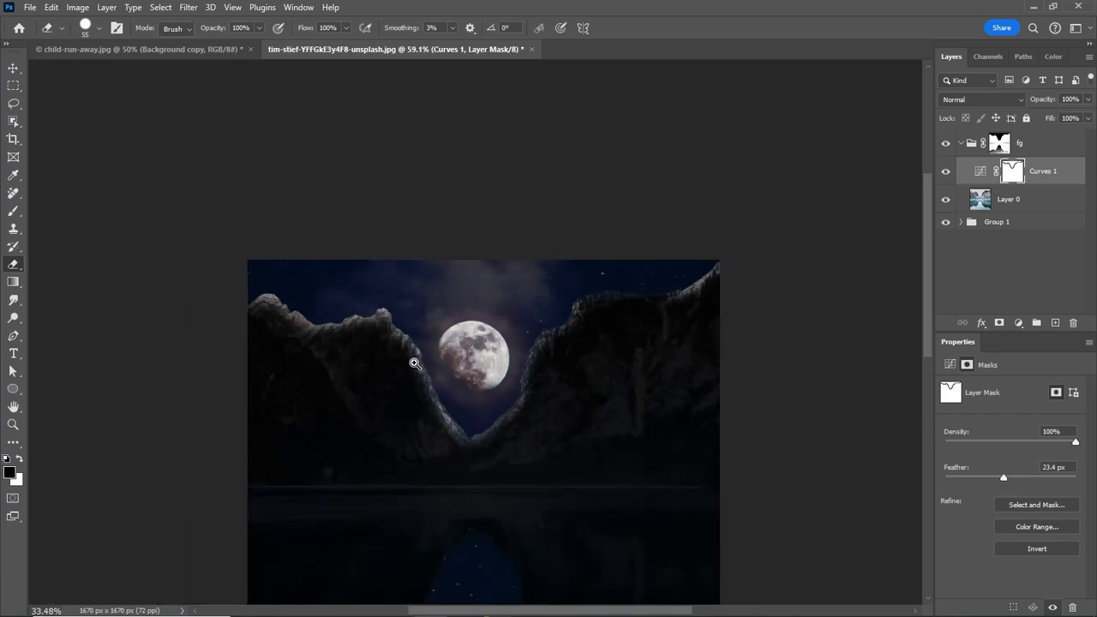
# Add a Color Balance adjustment above the moon sky image and shift its midtones toward cyan to -54
pyautogui.scroll(3, 489, 391)
pyautogui.click(1002, 199)
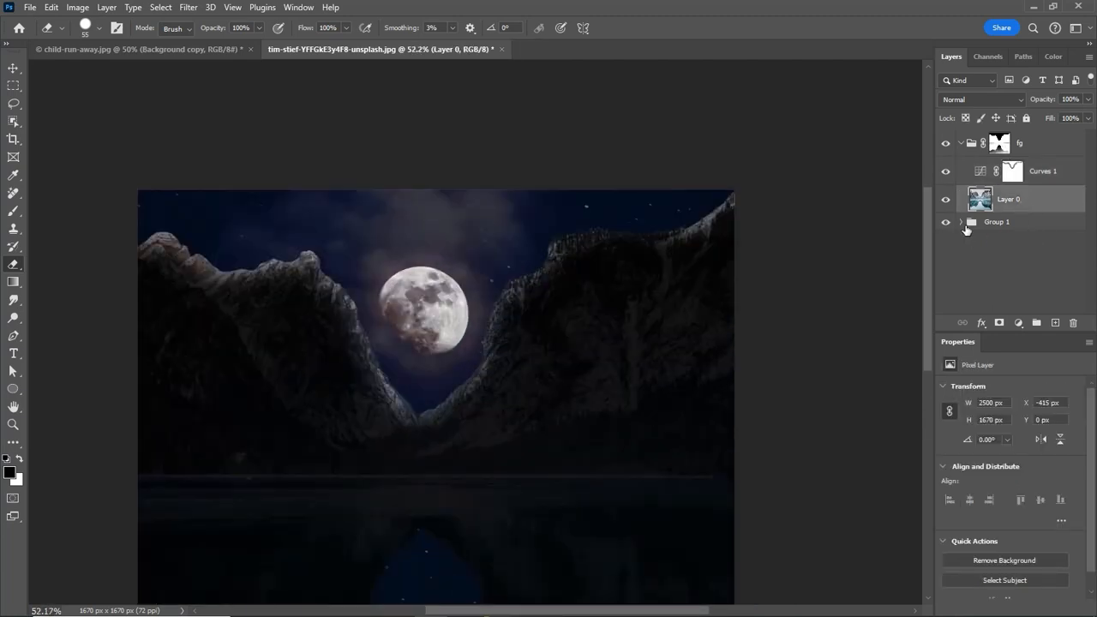
pyautogui.click(1046, 245)
pyautogui.click(1018, 322)
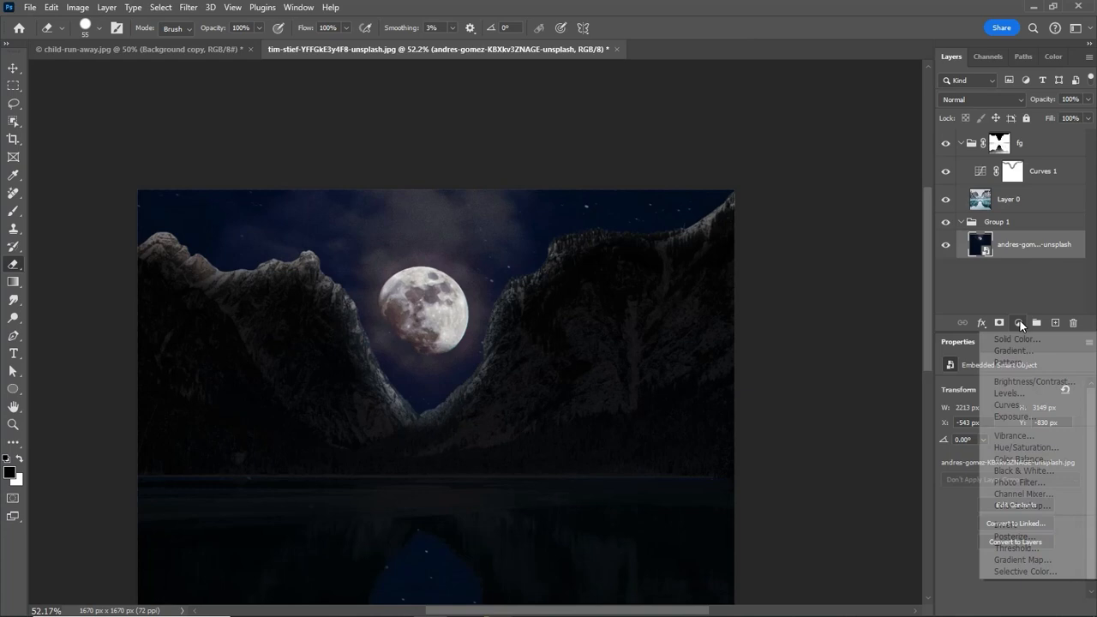
pyautogui.click(1032, 461)
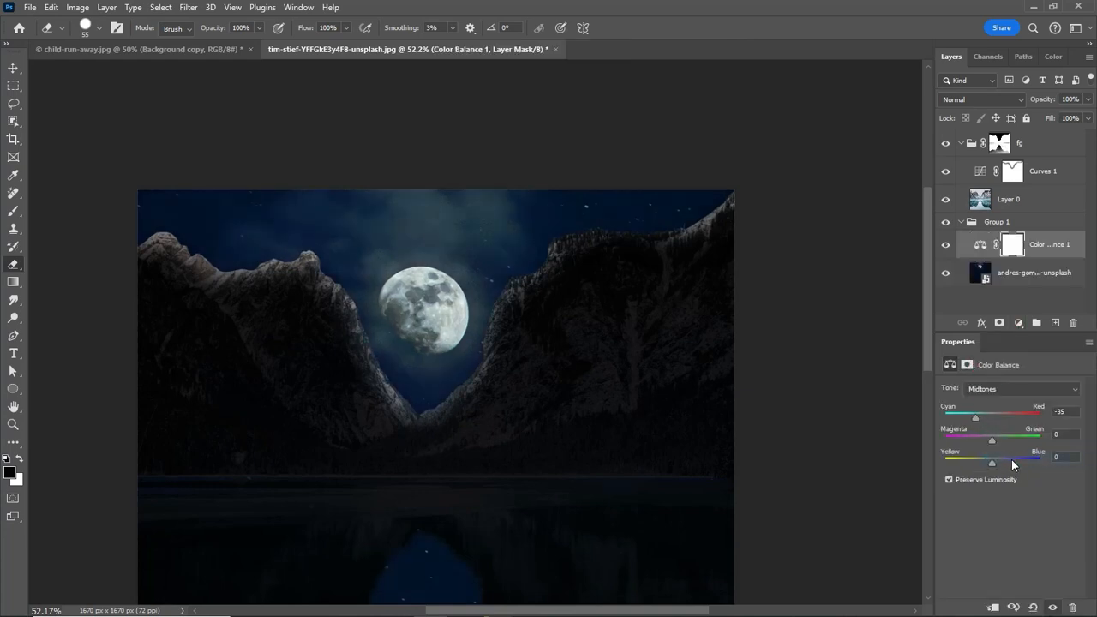
pyautogui.moveTo(1011, 461); pyautogui.dragTo(1002, 462)
pyautogui.moveTo(413, 367); pyautogui.dragTo(370, 372)
pyautogui.moveTo(435, 420); pyautogui.dragTo(423, 395)
pyautogui.hotkey('ctrl', 'z')
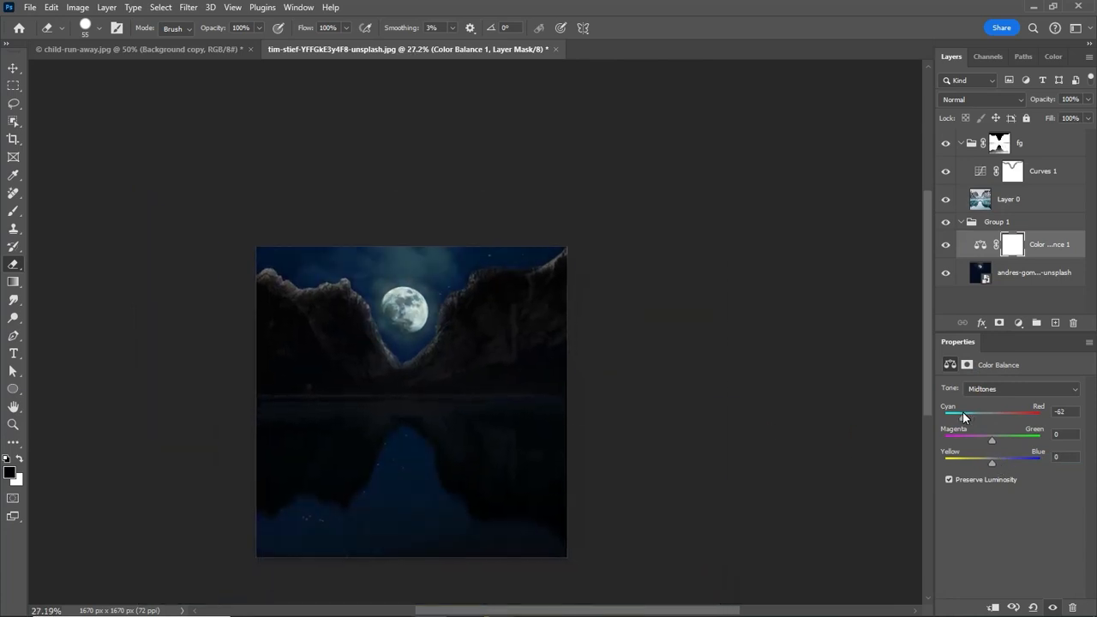
pyautogui.moveTo(458, 341); pyautogui.dragTo(497, 341)
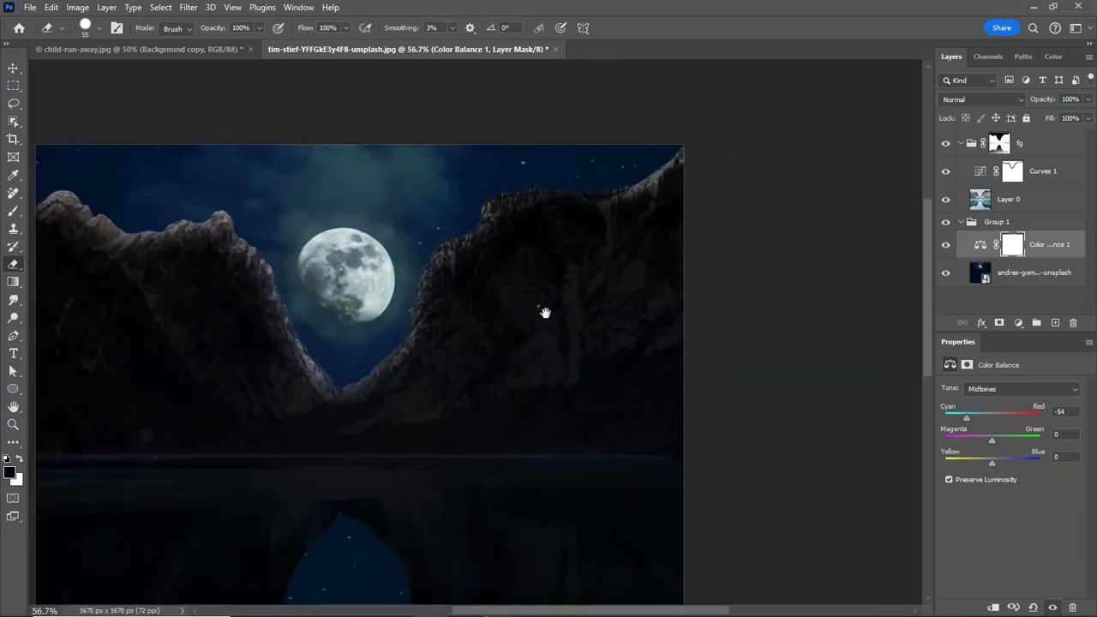
# Add a Color Balance adjustment above Curves 1 and shift the landscape's midtones toward cyan to -29
pyautogui.click(1053, 172)
pyautogui.click(1024, 325)
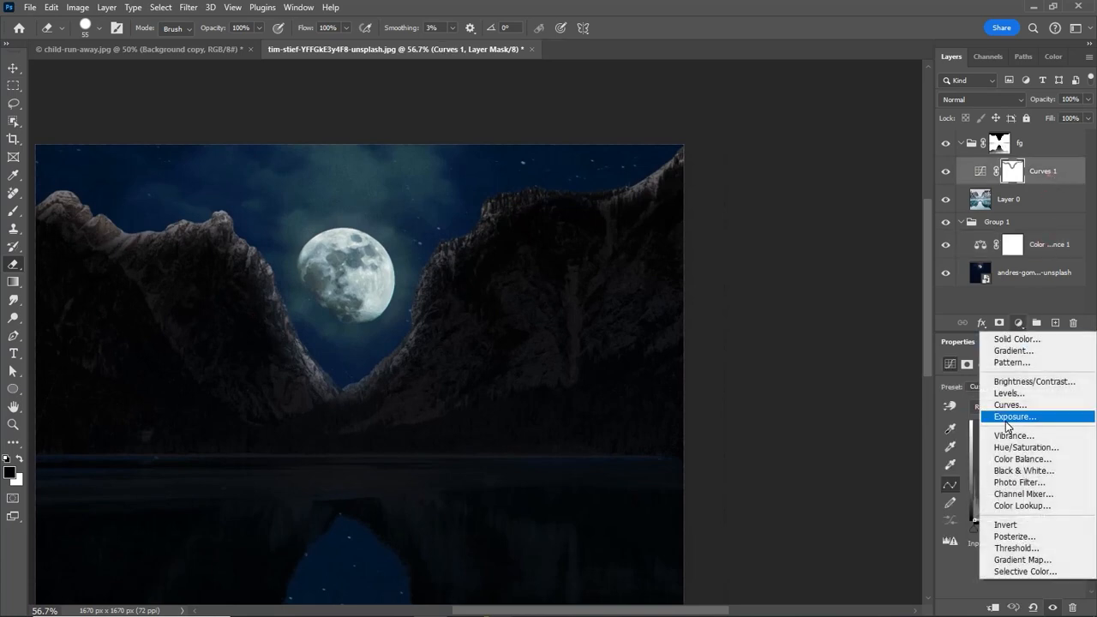
pyautogui.click(1021, 457)
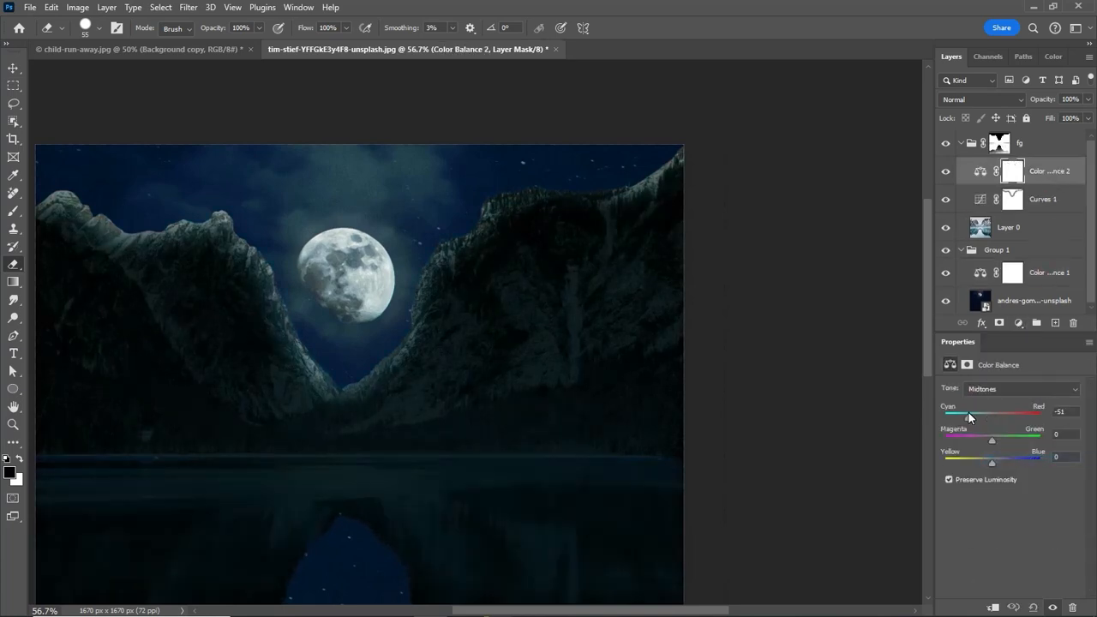
pyautogui.moveTo(968, 412); pyautogui.dragTo(977, 413)
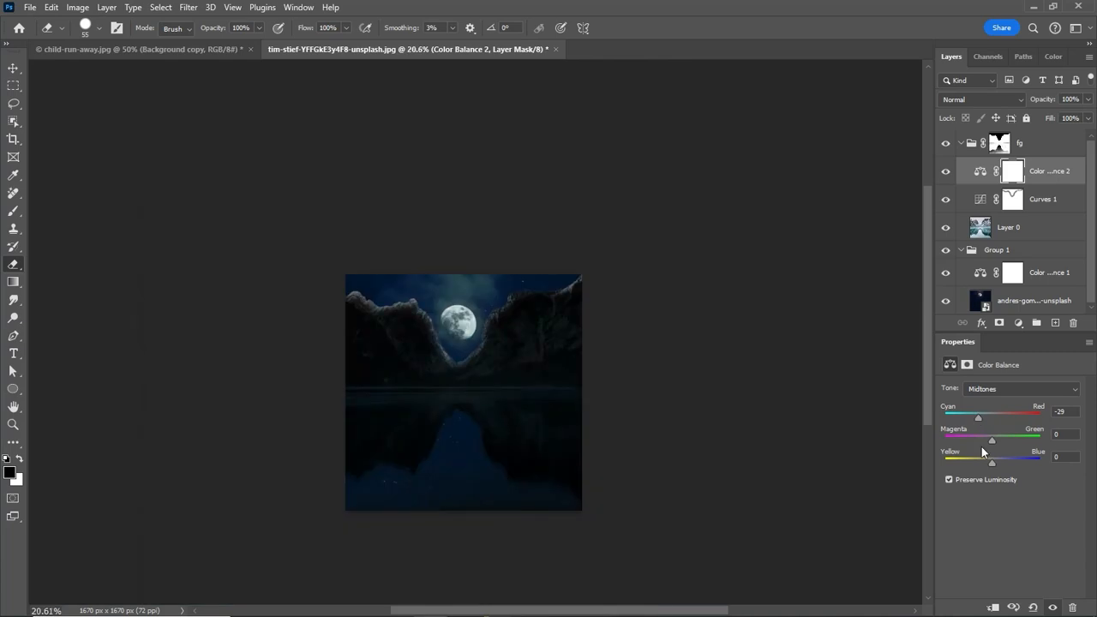
# Delete the layer mask of the Curves 1 darkening adjustment
pyautogui.scroll(5, 442, 316)
pyautogui.keyDown('shift'); pyautogui.click(1012, 199); pyautogui.keyUp('shift')
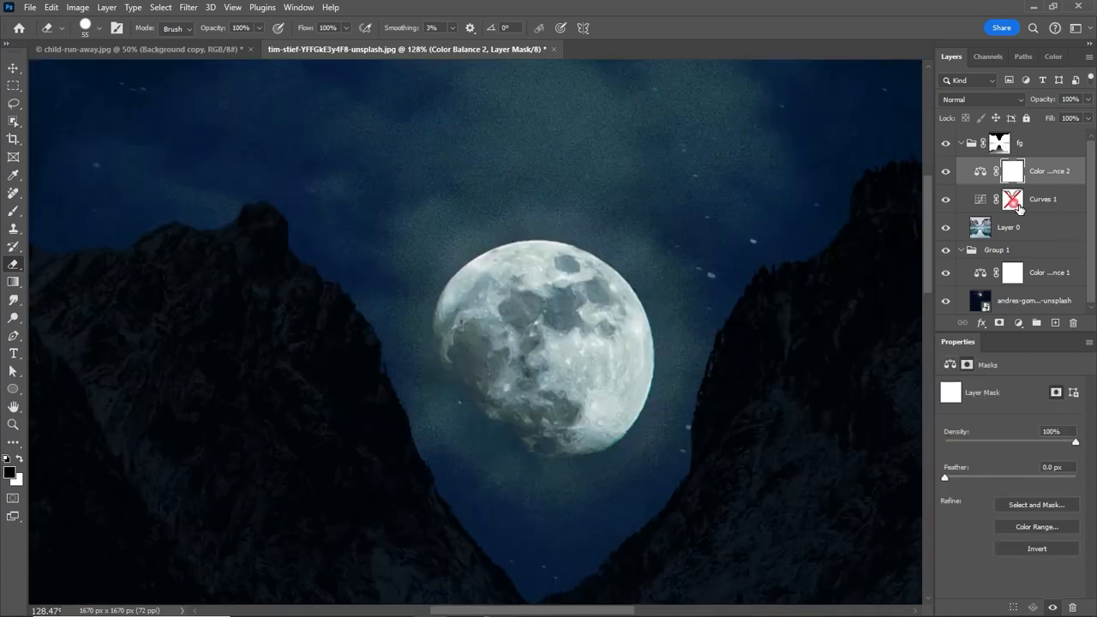
pyautogui.rightClick(1013, 202)
pyautogui.click(998, 231)
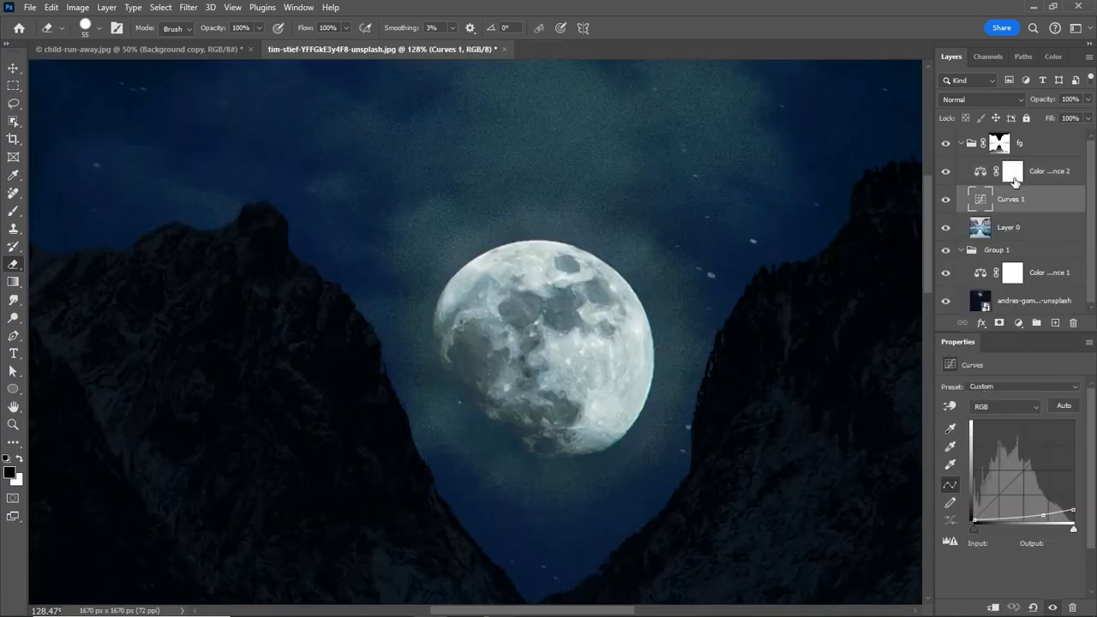
# Add a brightening Curves adjustment atop the fg group, with points at input 32, output 255 and input 14, output 190
pyautogui.click(1013, 178)
pyautogui.click(1020, 323)
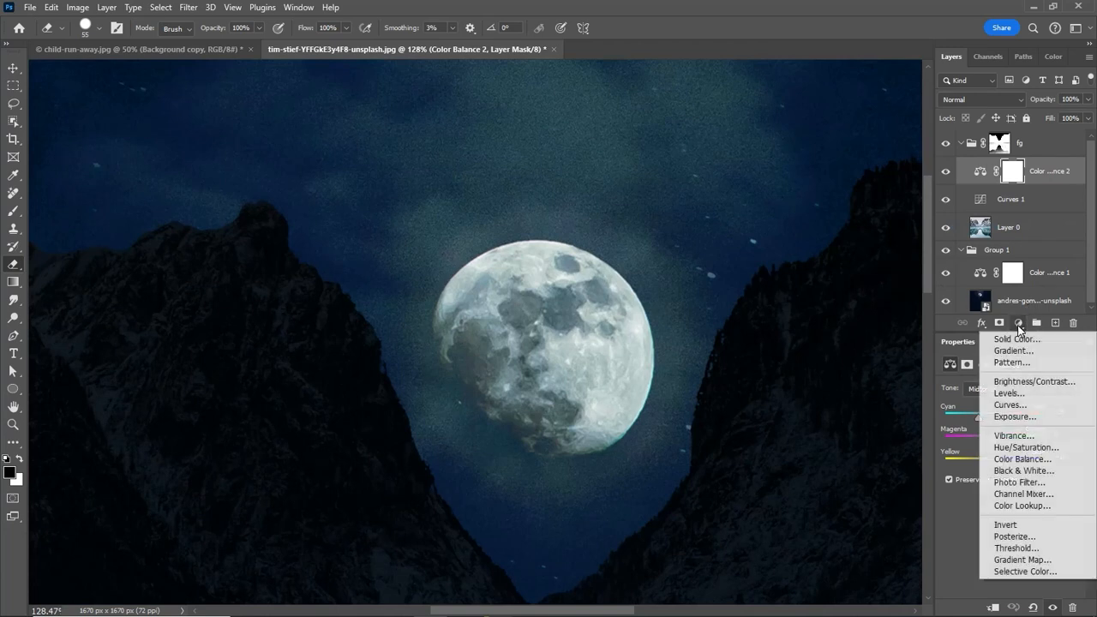
pyautogui.click(1008, 404)
pyautogui.moveTo(1072, 426); pyautogui.dragTo(988, 414)
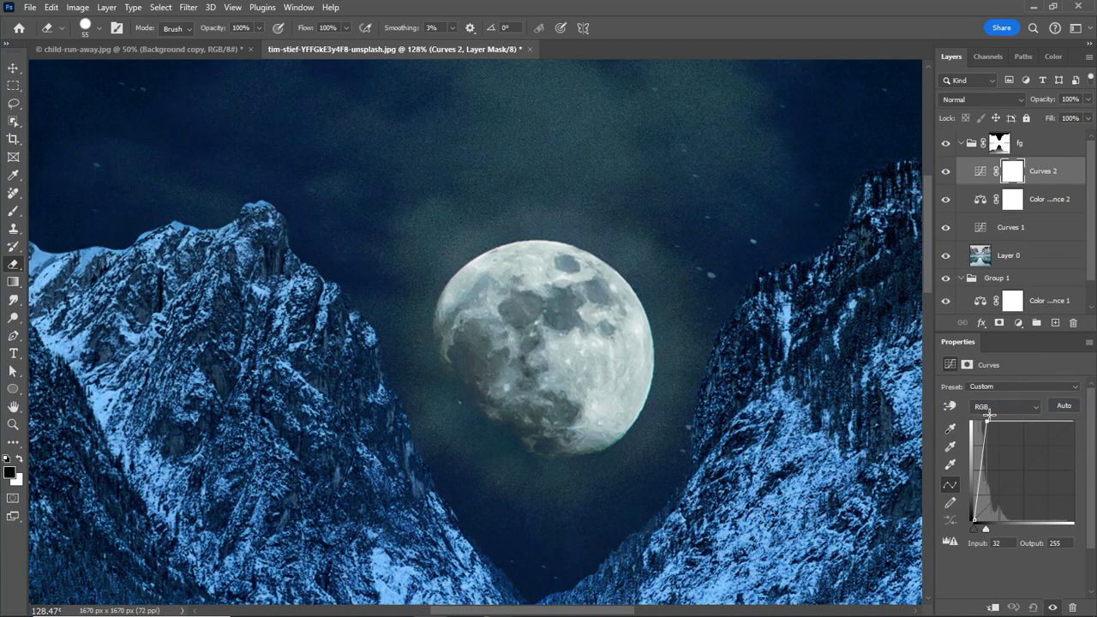
pyautogui.moveTo(989, 454); pyautogui.dragTo(980, 446)
pyautogui.moveTo(629, 404)
pyautogui.mouseDown()
pyautogui.moveTo(592, 367)
pyautogui.moveTo(501, 350)
pyautogui.moveTo(519, 346)
pyautogui.mouseUp()
# Invert the Curves 2 mask to black and reveal a thin bright rim along the mountain ridges with the Eraser
pyautogui.hotkey('ctrl', 'i')
pyautogui.press('b')
pyautogui.press('e')
pyautogui.press('x')
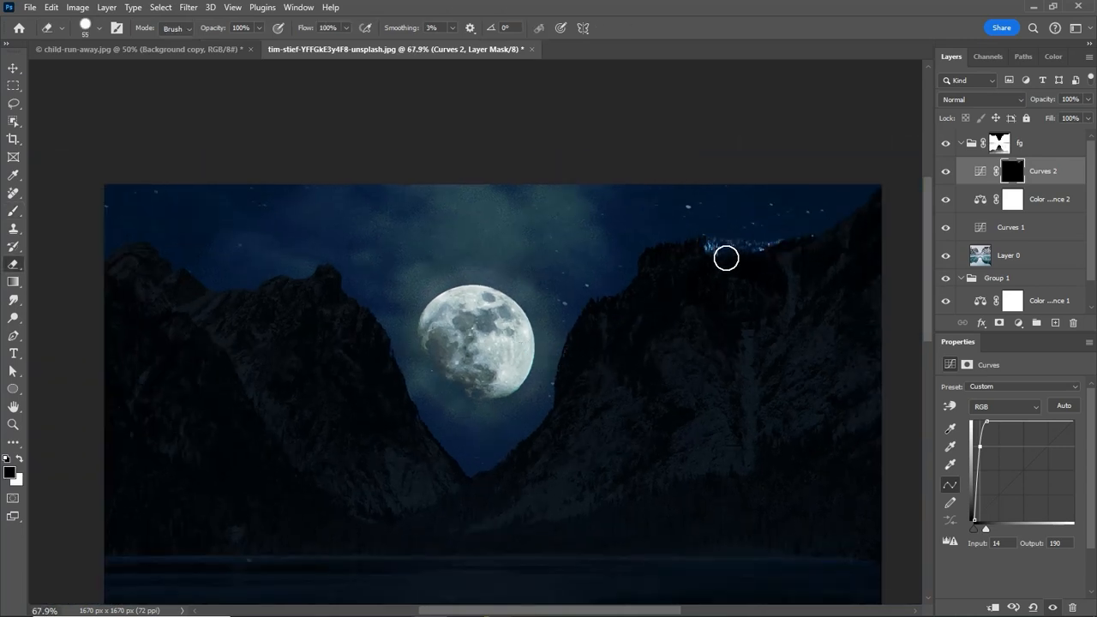
pyautogui.moveTo(592, 314)
pyautogui.mouseDown()
pyautogui.moveTo(500, 472)
pyautogui.moveTo(353, 275)
pyautogui.moveTo(156, 243)
pyautogui.moveTo(117, 248)
pyautogui.mouseUp()
# Feather the Curves 2 mask by 10.8 px to soften the rim light
pyautogui.click(967, 364)
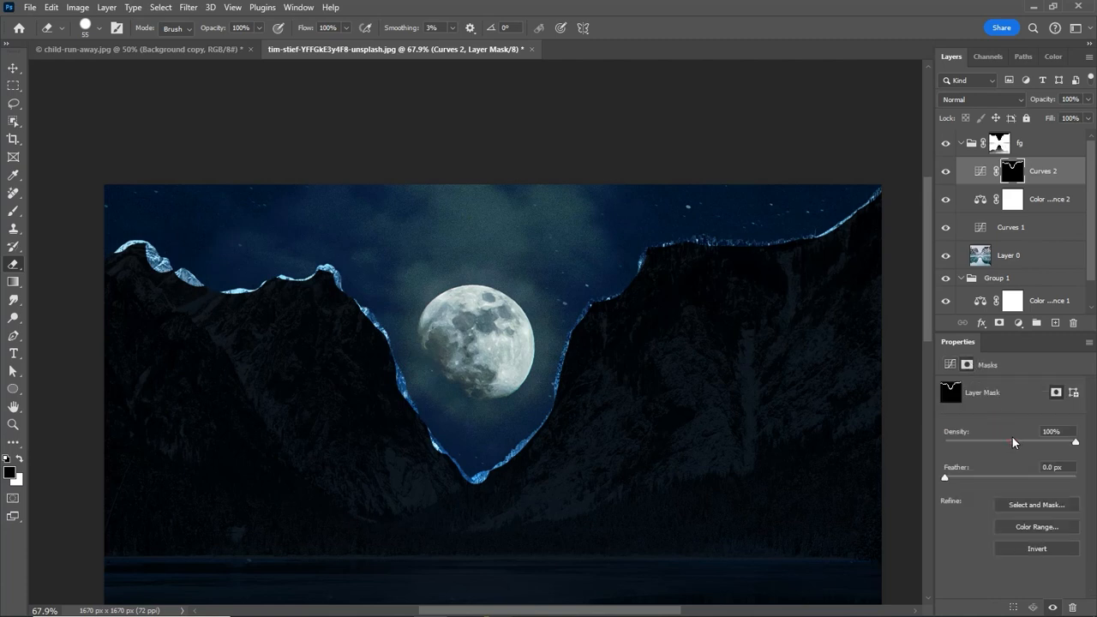
pyautogui.click(987, 478)
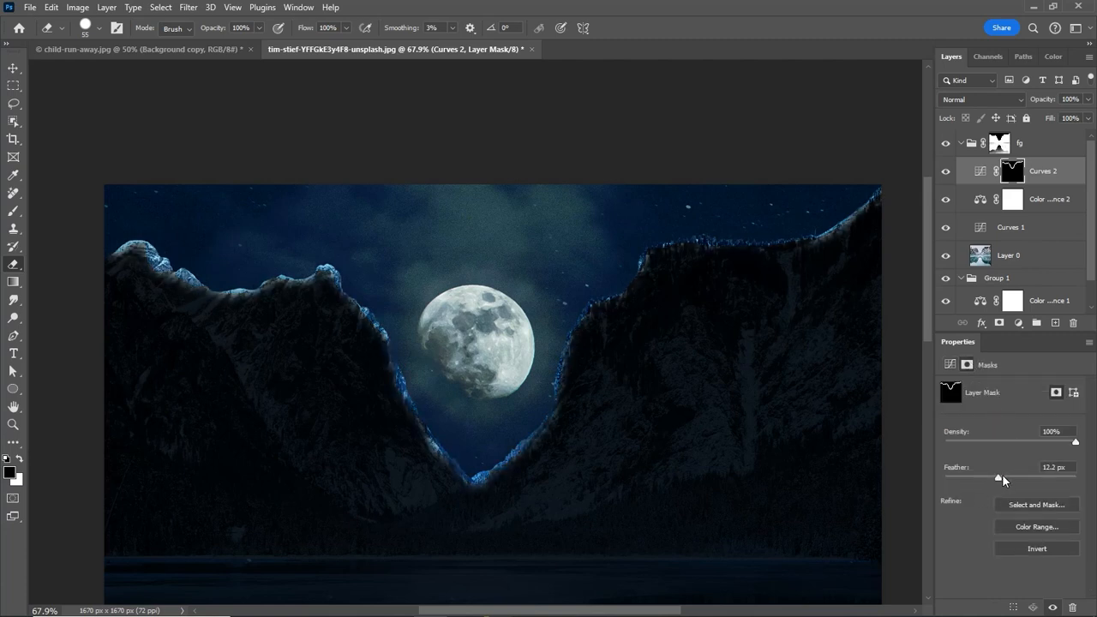
pyautogui.click(1003, 478)
# Lasso the slope below the valley notch and brush faint moonlight into it on the Curves 2 mask, then deselect
pyautogui.moveTo(559, 415); pyautogui.dragTo(488, 449)
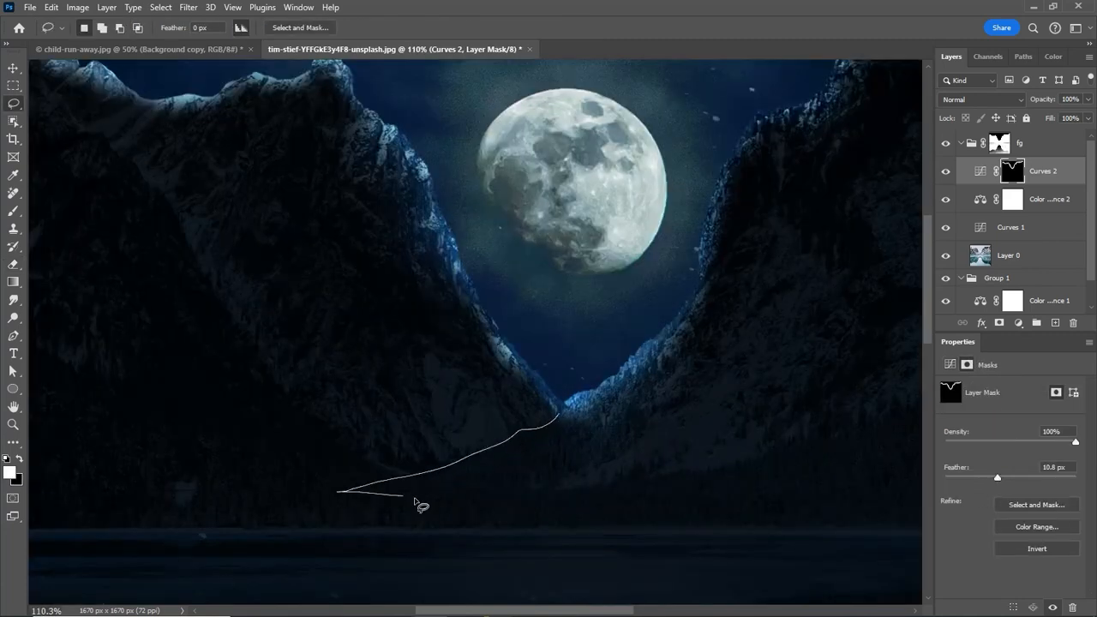
pyautogui.press('b')
pyautogui.moveTo(576, 416); pyautogui.dragTo(462, 454)
pyautogui.scroll(-1, 544, 435)
pyautogui.hotkey('ctrl', 'd')
pyautogui.scroll(2, 592, 418)
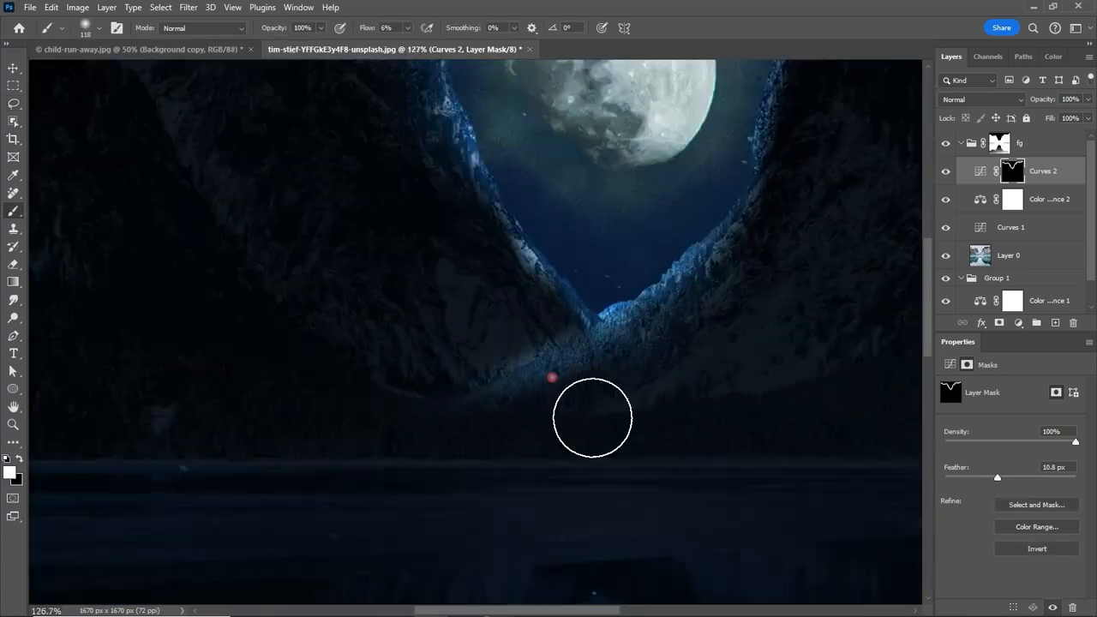
pyautogui.press('e')
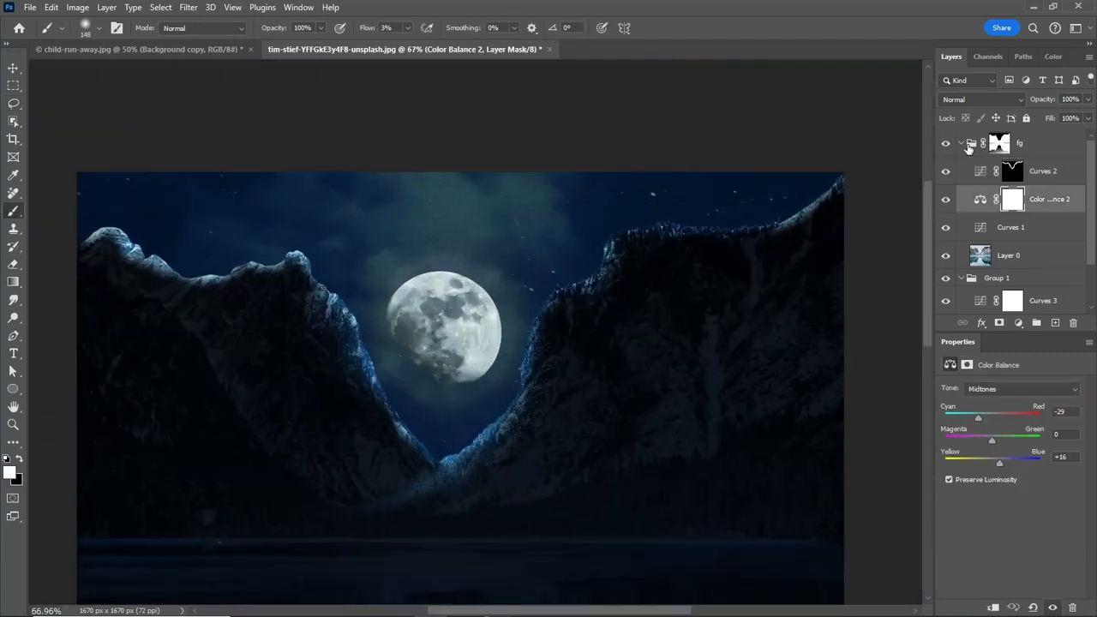
# Collapse the fg group and create a new group above it containing an empty layer
pyautogui.click(961, 143)
pyautogui.click(980, 146)
pyautogui.click(1035, 322)
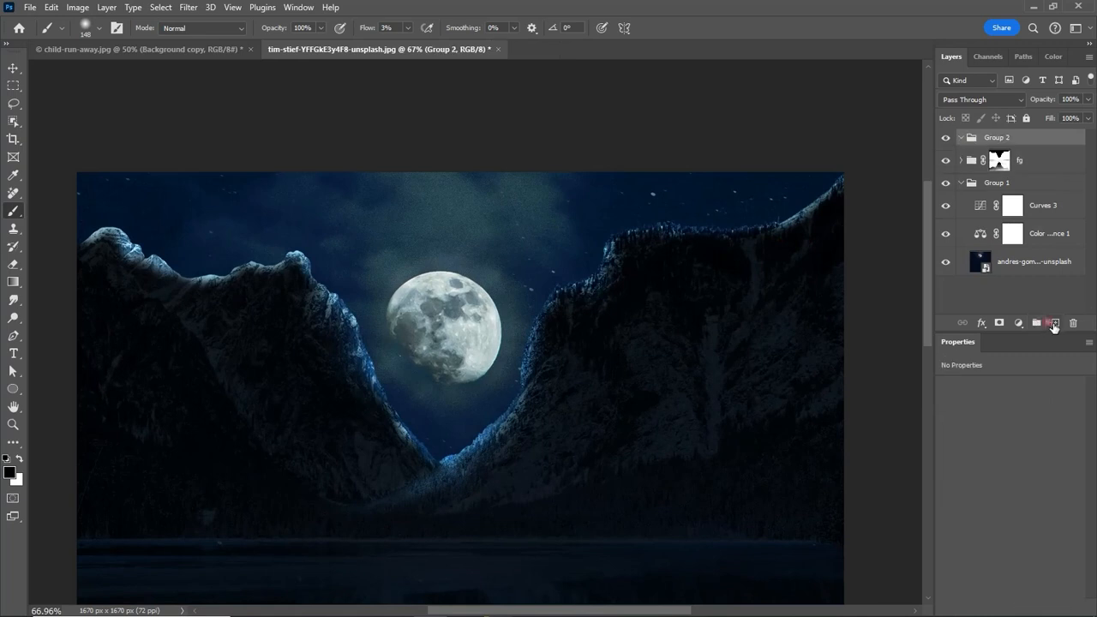
pyautogui.click(1055, 322)
pyautogui.moveTo(432, 330); pyautogui.dragTo(483, 334)
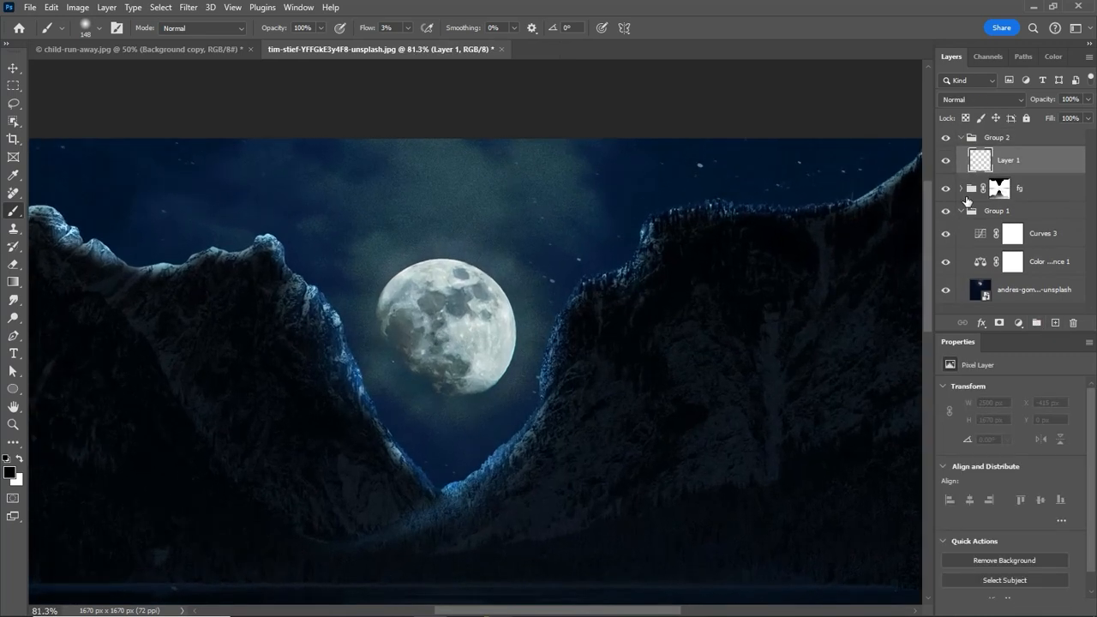
# Paint white on the Curves 2 mask at 3% flow to spread moonlight over the left and right mountain faces
pyautogui.click(963, 189)
pyautogui.click(1012, 217)
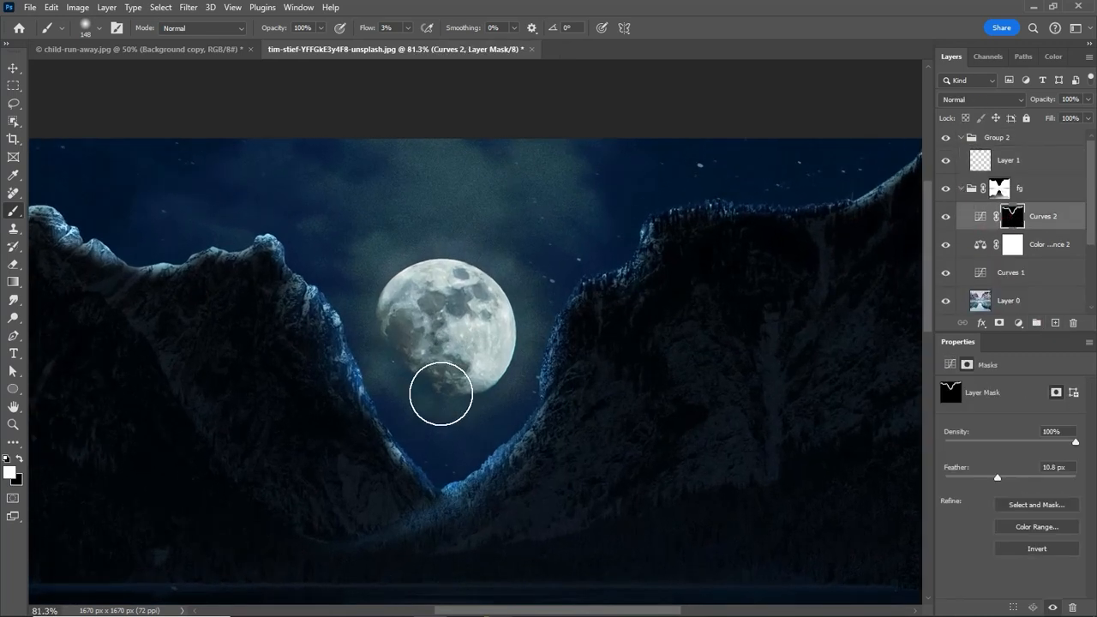
pyautogui.moveTo(198, 238); pyautogui.dragTo(296, 314)
pyautogui.moveTo(494, 360)
pyautogui.mouseDown()
pyautogui.moveTo(316, 338)
pyautogui.moveTo(360, 334)
pyautogui.mouseUp()
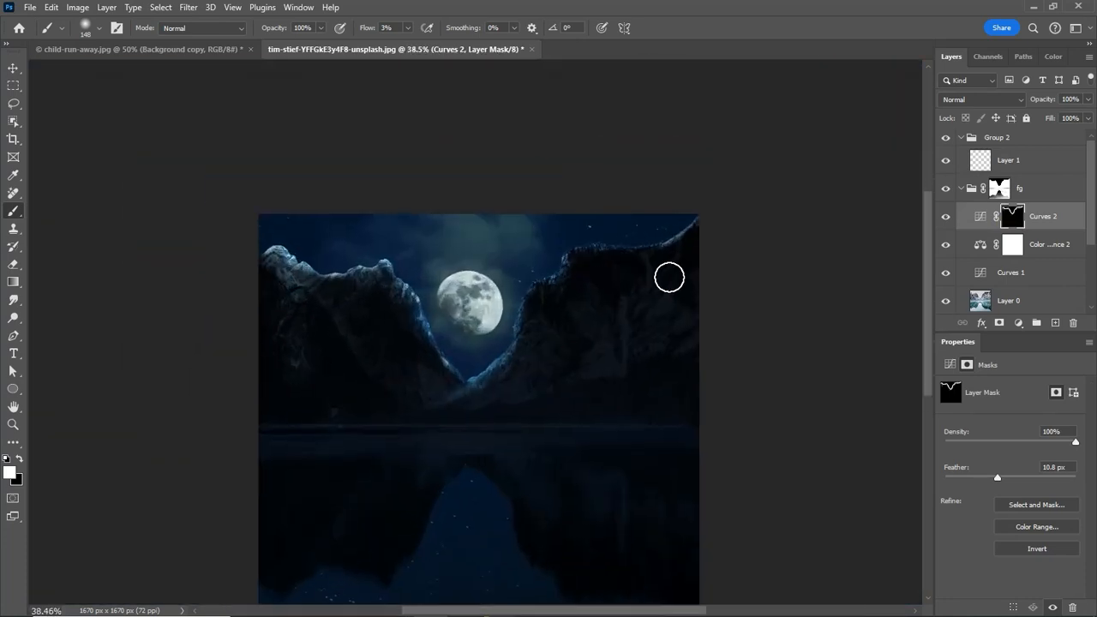
pyautogui.press(']')
pyautogui.press(']')
pyautogui.press(']')
pyautogui.moveTo(644, 262); pyautogui.dragTo(664, 309)
pyautogui.moveTo(620, 257); pyautogui.dragTo(504, 383)
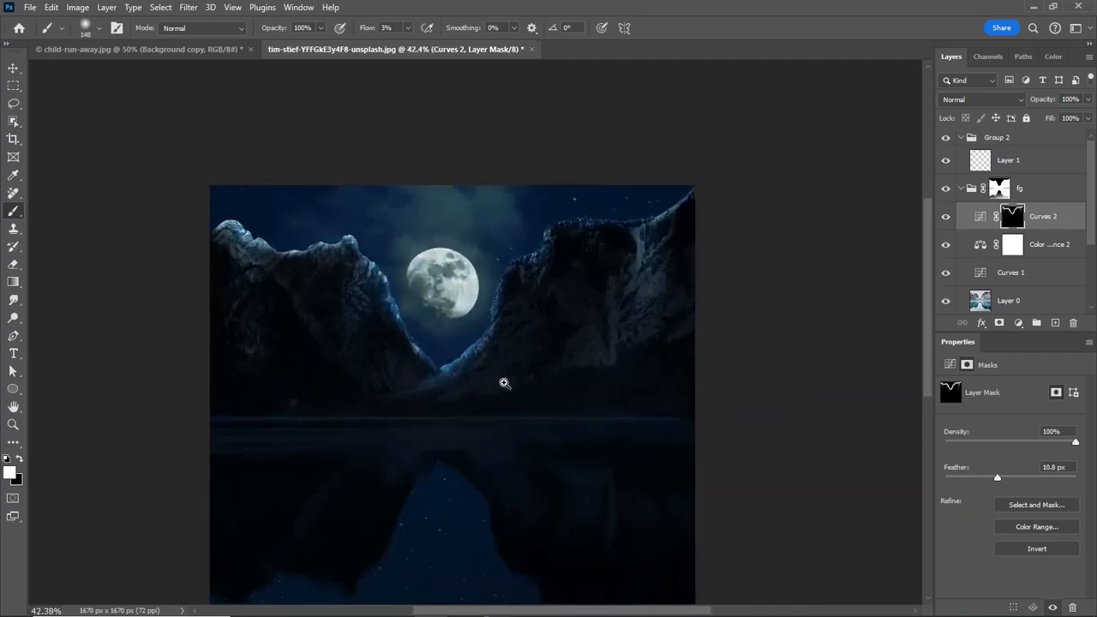
# Even out the glow across the mountains on the Curves 2 mask with a 348 px soft brush at 3% flow
pyautogui.press('x')
pyautogui.press(']')
pyautogui.press(']')
pyautogui.press(']')
pyautogui.press(']')
pyautogui.press(']')
pyautogui.press(']')
pyautogui.moveTo(269, 362)
pyautogui.mouseDown()
pyautogui.moveTo(286, 333)
pyautogui.moveTo(477, 299)
pyautogui.mouseUp()
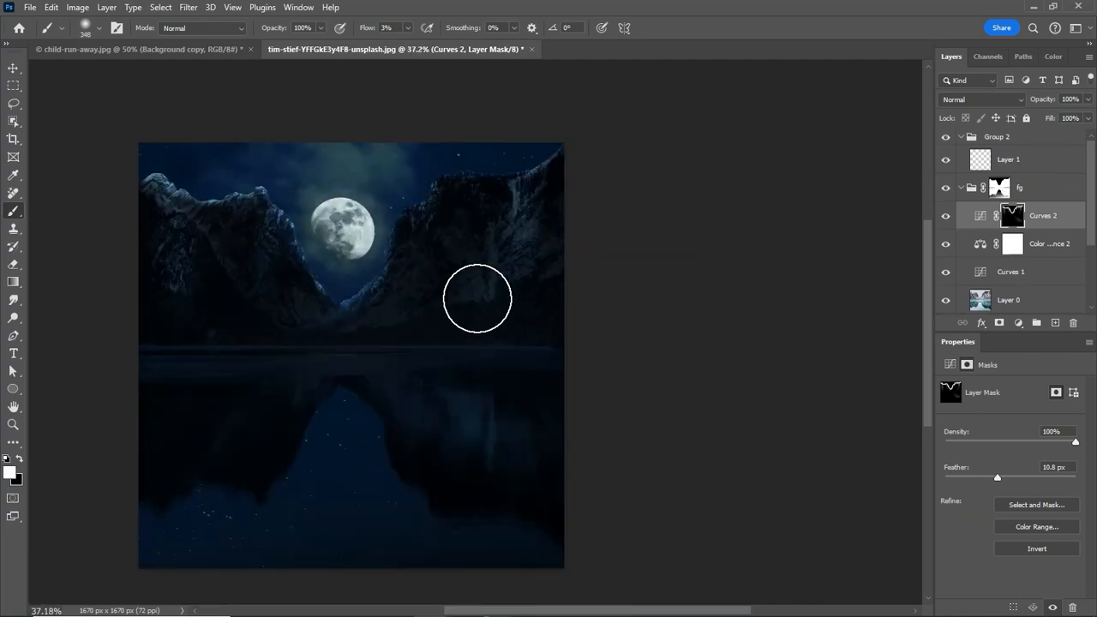
pyautogui.moveTo(473, 262)
pyautogui.mouseDown()
pyautogui.moveTo(438, 248)
pyautogui.moveTo(487, 262)
pyautogui.mouseUp()
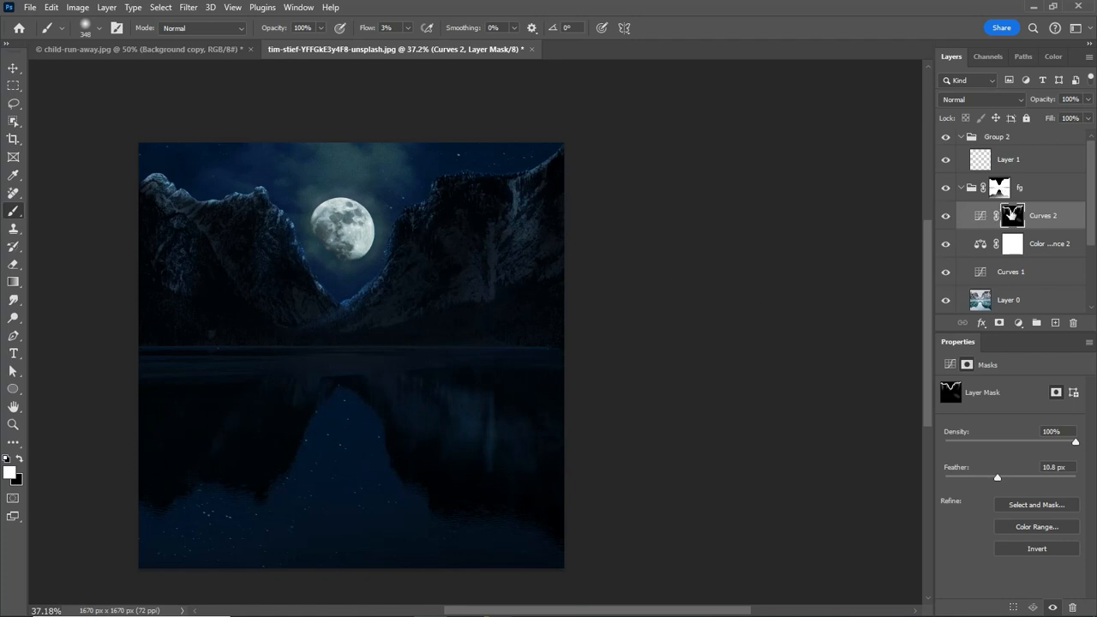
# Duplicate the Curves 2 adjustment, then fill the copy's mask with white and invert it to black
pyautogui.moveTo(1038, 218); pyautogui.dragTo(1020, 216)
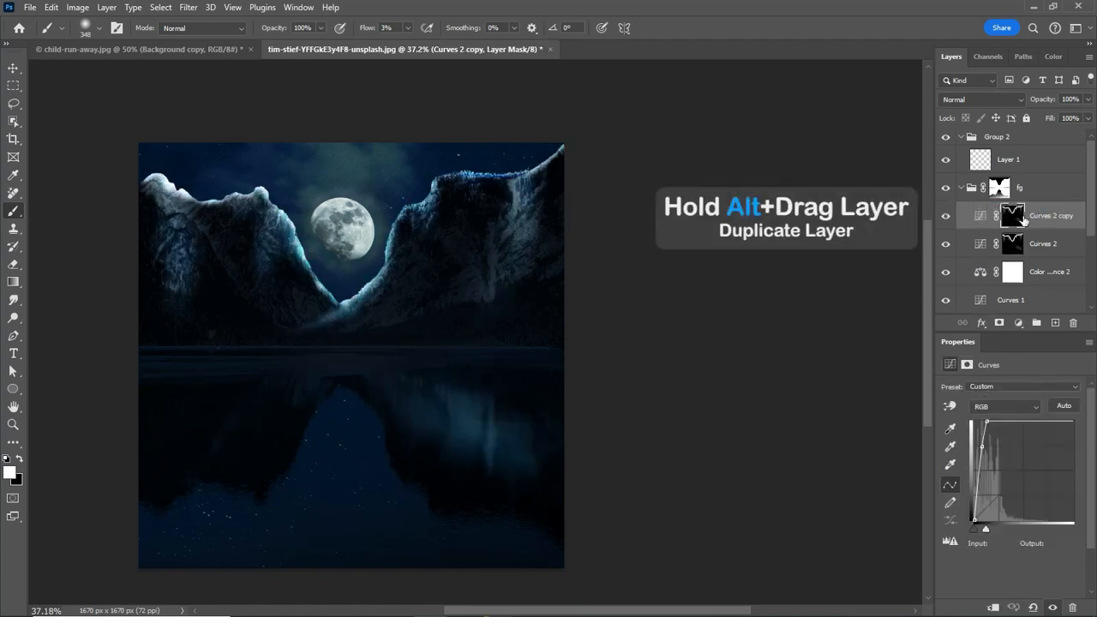
pyautogui.hotkey('alt', 'BackSpace')
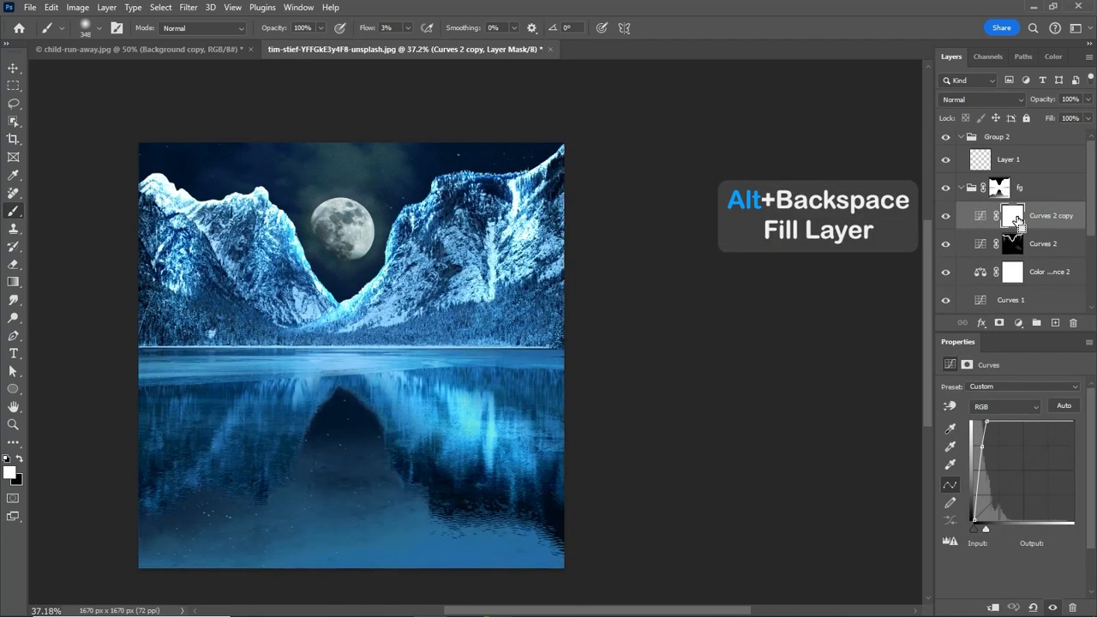
pyautogui.hotkey('ctrl', 'i')
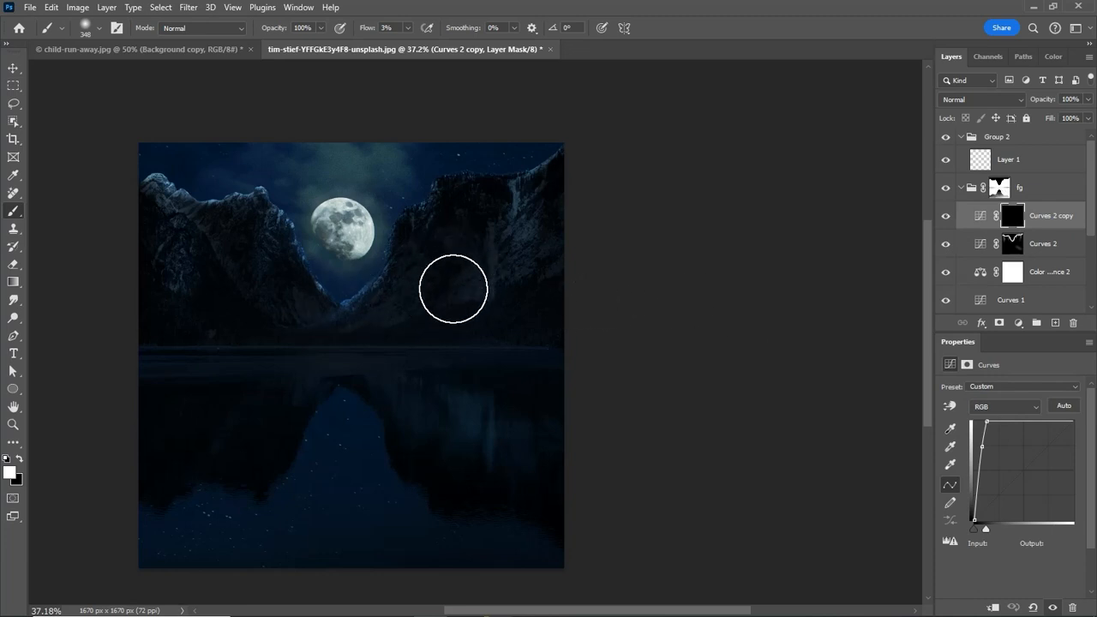
# Brush soft moonlight onto both mountain slopes on the Curves 2 copy mask at 3% flow
pyautogui.moveTo(454, 288)
pyautogui.mouseDown()
pyautogui.moveTo(338, 341)
pyautogui.moveTo(338, 329)
pyautogui.moveTo(501, 268)
pyautogui.moveTo(286, 295)
pyautogui.mouseUp()
pyautogui.scroll(1, 118, 312)
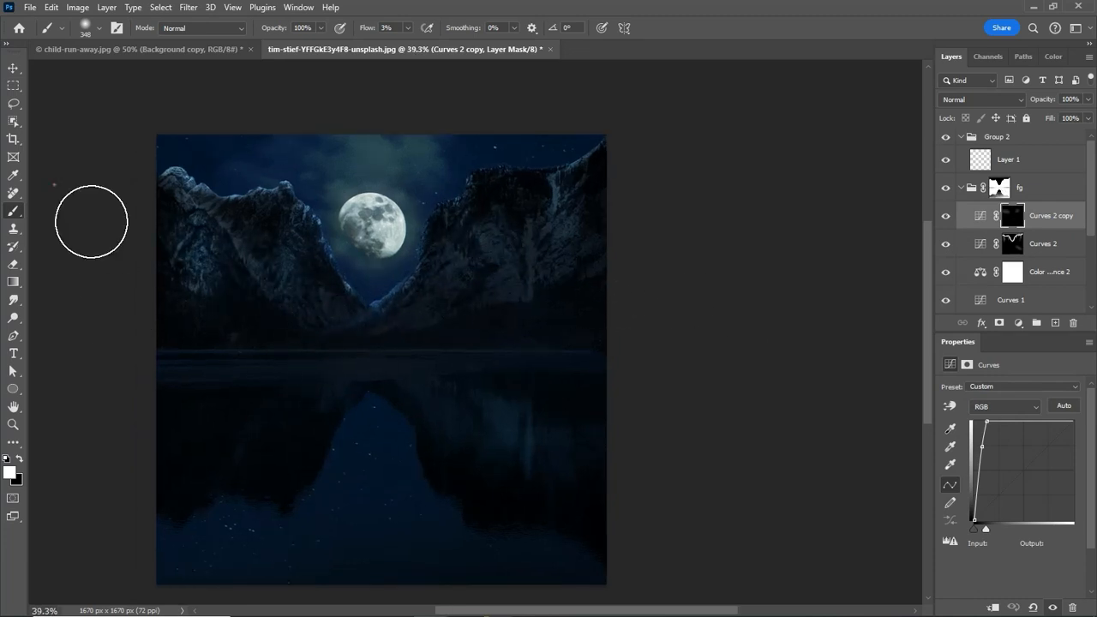
pyautogui.moveTo(549, 211); pyautogui.dragTo(635, 211)
pyautogui.click(1048, 296)
pyautogui.moveTo(321, 417); pyautogui.dragTo(235, 417)
pyautogui.click(1012, 215)
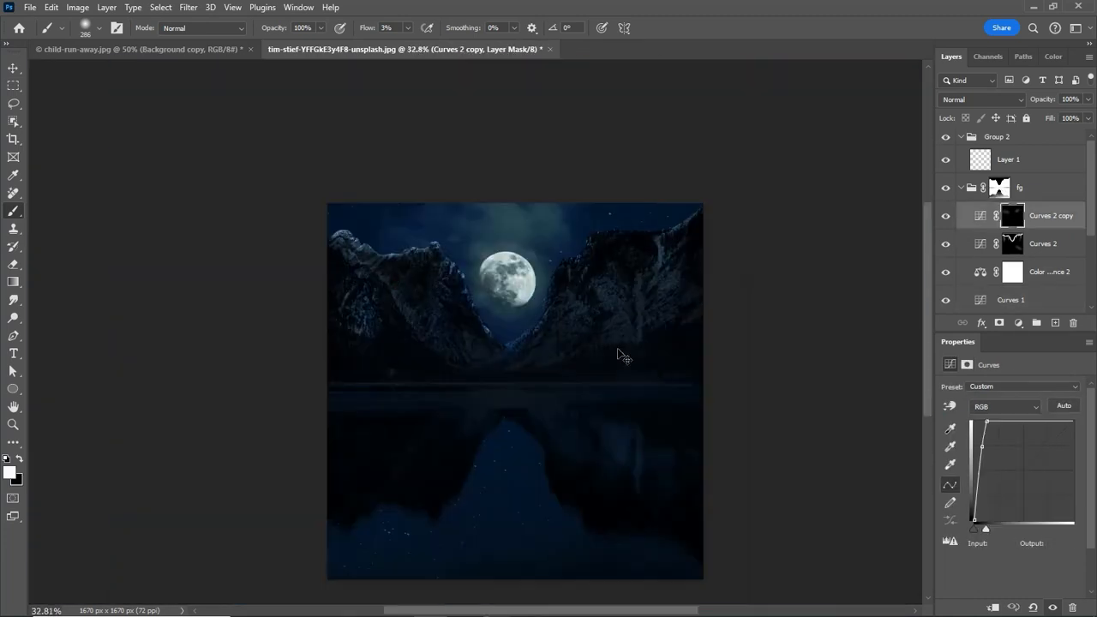
pyautogui.moveTo(764, 431); pyautogui.dragTo(805, 431)
# Scale the moon sky image down to about 2107 px high, keeping the moon centred above the valley notch
pyautogui.hotkey('alt', '[')
pyautogui.scroll(-3, 566, 261)
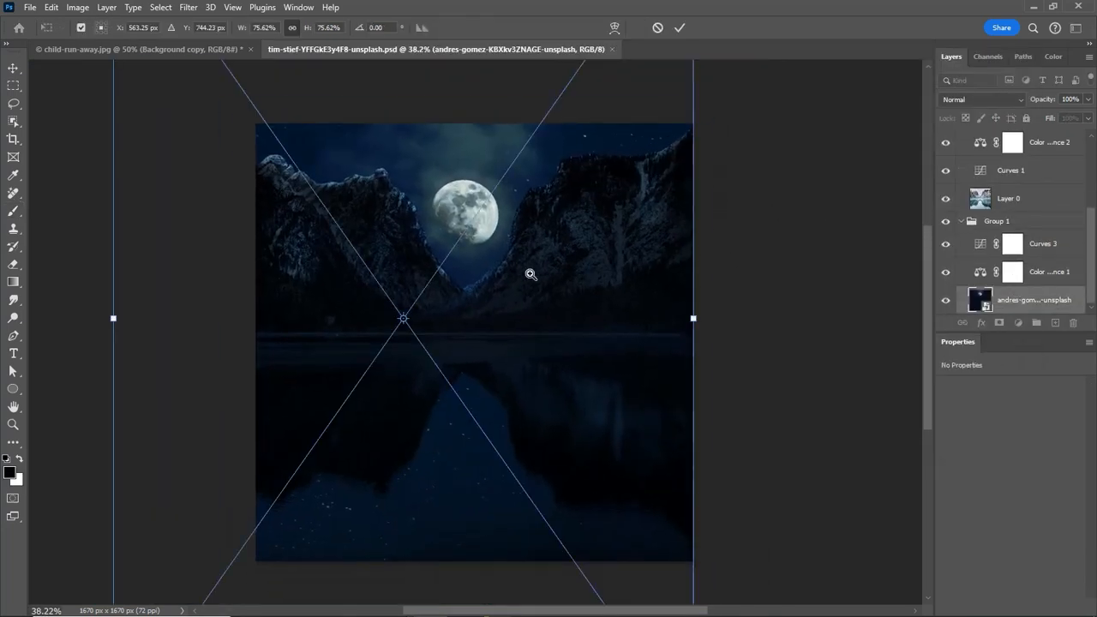
pyautogui.scroll(-2, 339, 301)
pyautogui.moveTo(340, 302); pyautogui.dragTo(392, 299)
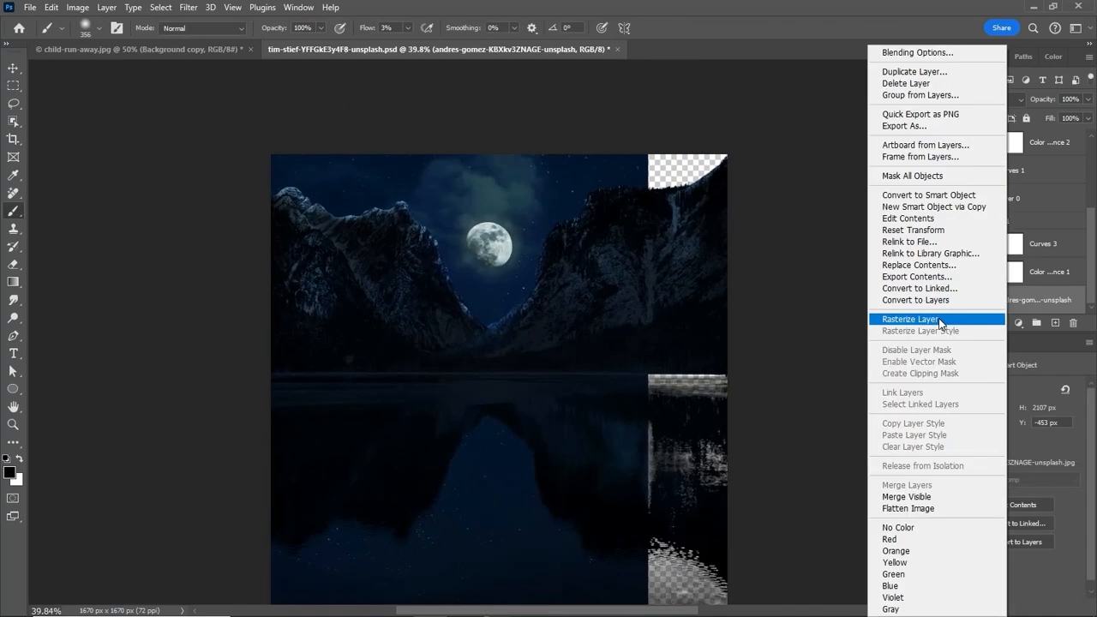
# Rasterize the moon sky layer and fill its empty strips along the image's right and bottom edges with Content-Aware
pyautogui.click(904, 318)
pyautogui.moveTo(646, 154); pyautogui.dragTo(693, 534)
pyautogui.moveTo(754, 484); pyautogui.dragTo(161, 526)
pyautogui.scroll(2, 379, 443)
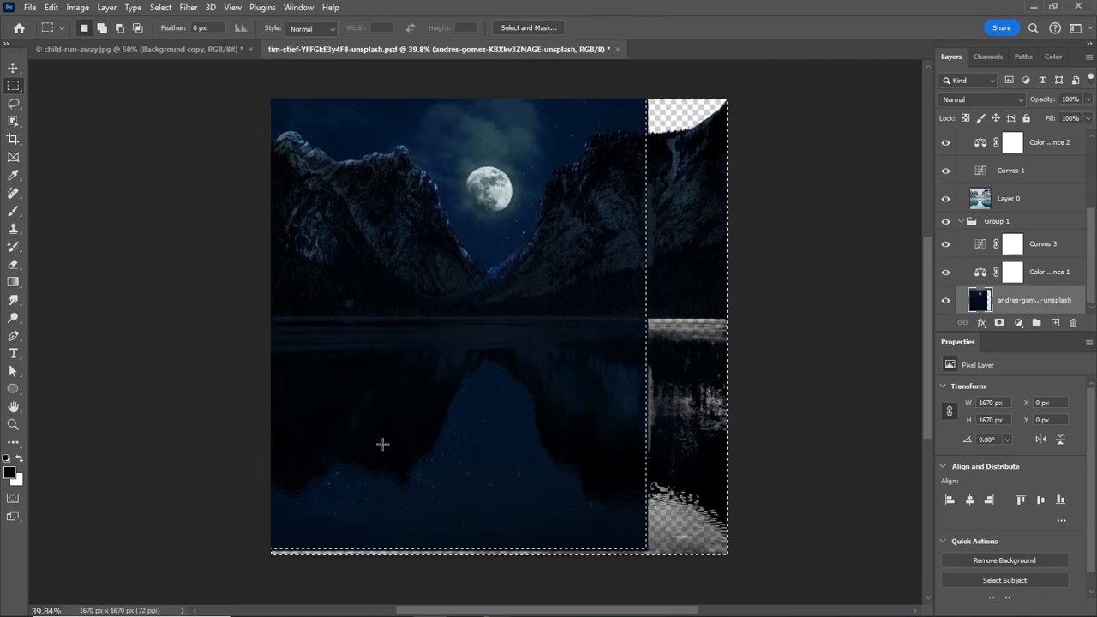
pyautogui.hotkey('shift', 'F5')
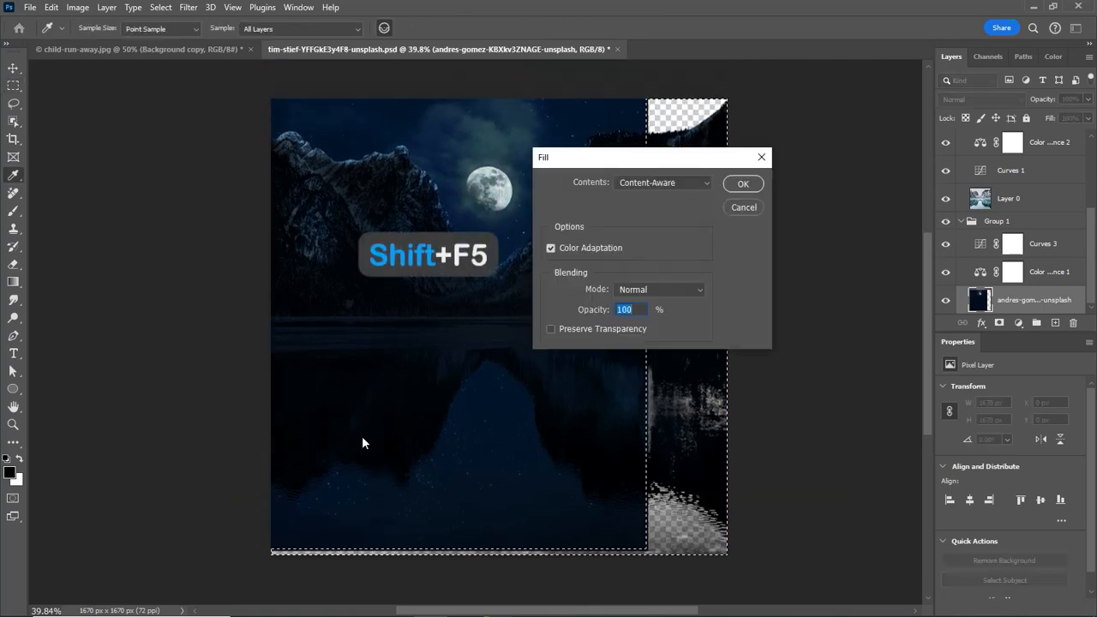
pyautogui.press('Return')
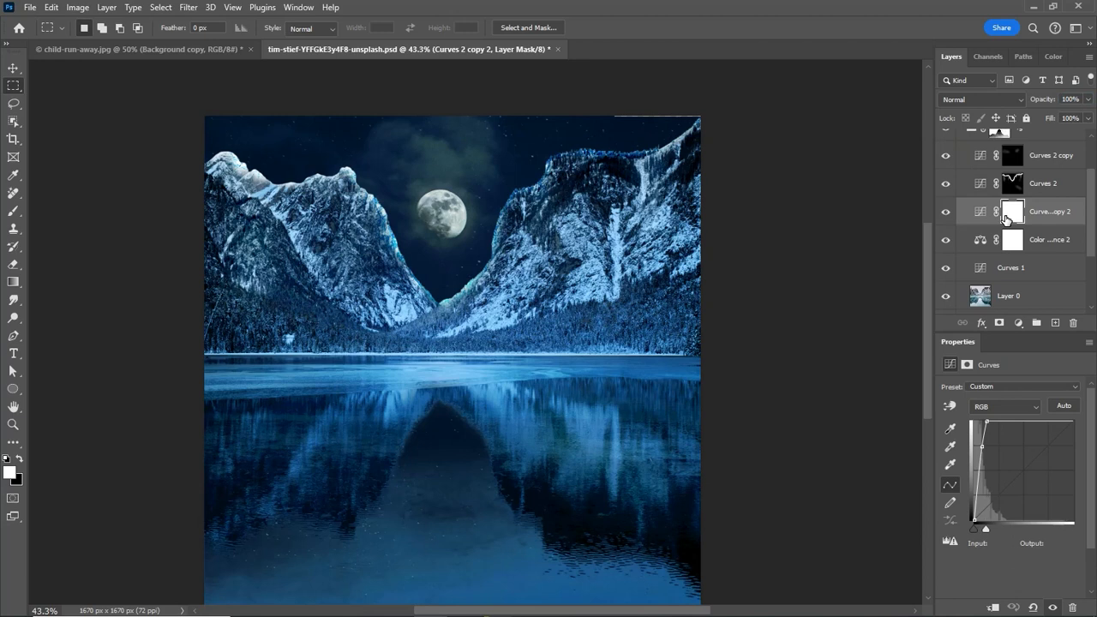
# Invert the white mask of the Curves 2 copy below Curves 2 to black and ready the Brush tool
pyautogui.hotkey('ctrl', 'i')
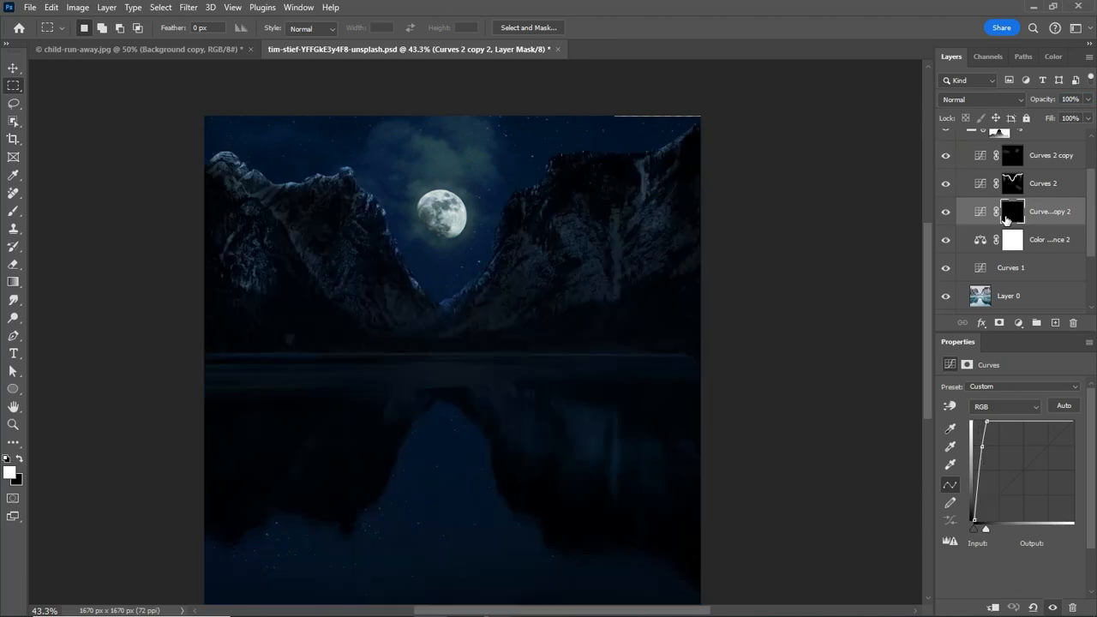
pyautogui.press('b')
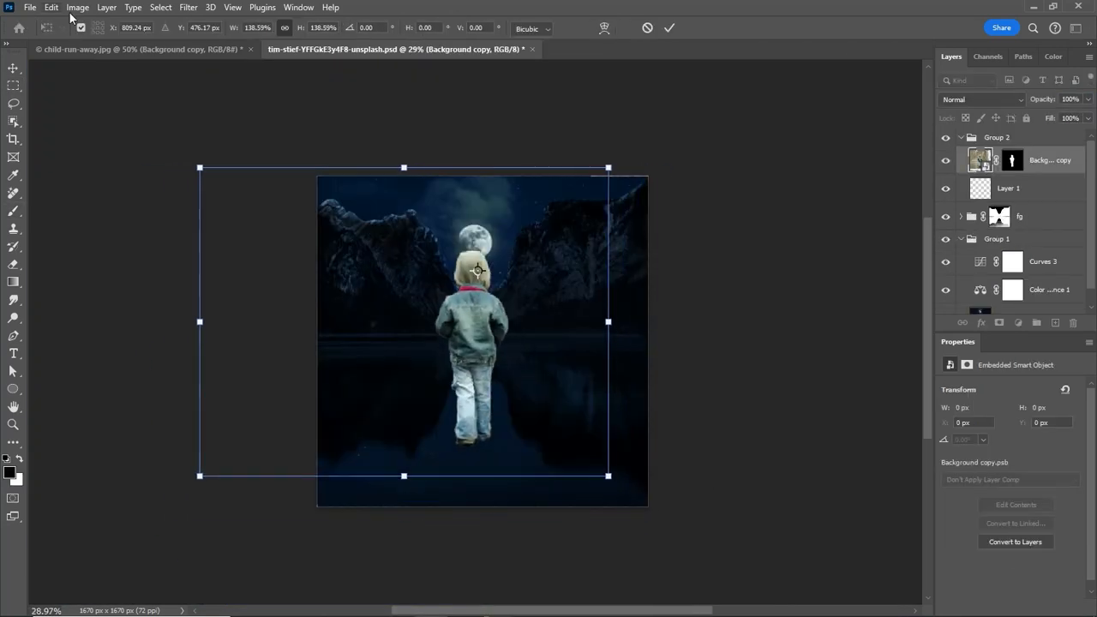
# Scale the child cutout up to 3131 × 2366 px in front of the moon, and copy its layer mask onto Group 2
pyautogui.moveTo(620, 328)
pyautogui.mouseDown()
pyautogui.moveTo(693, 354)
pyautogui.moveTo(676, 348)
pyautogui.mouseUp()
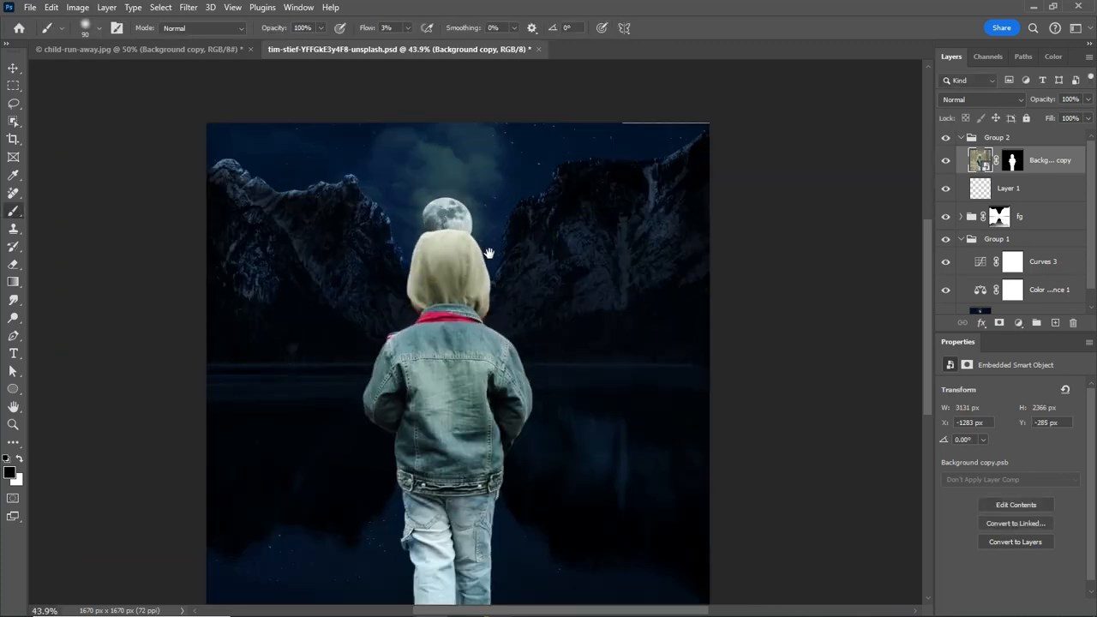
pyautogui.moveTo(489, 253); pyautogui.dragTo(459, 240)
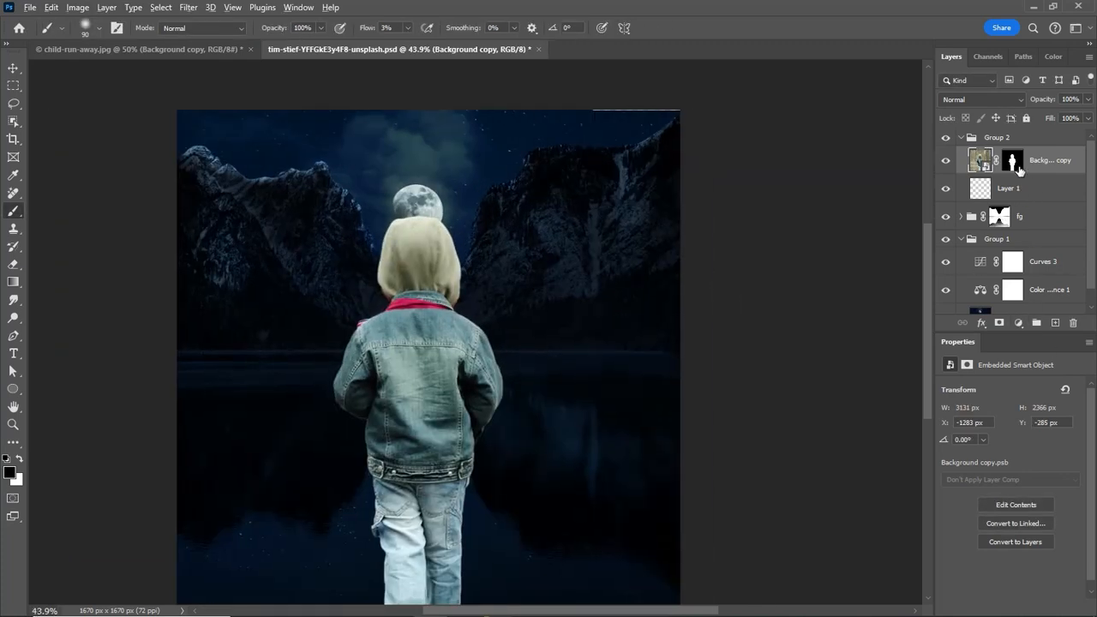
pyautogui.moveTo(1018, 167); pyautogui.dragTo(1013, 141)
pyautogui.click(1040, 176)
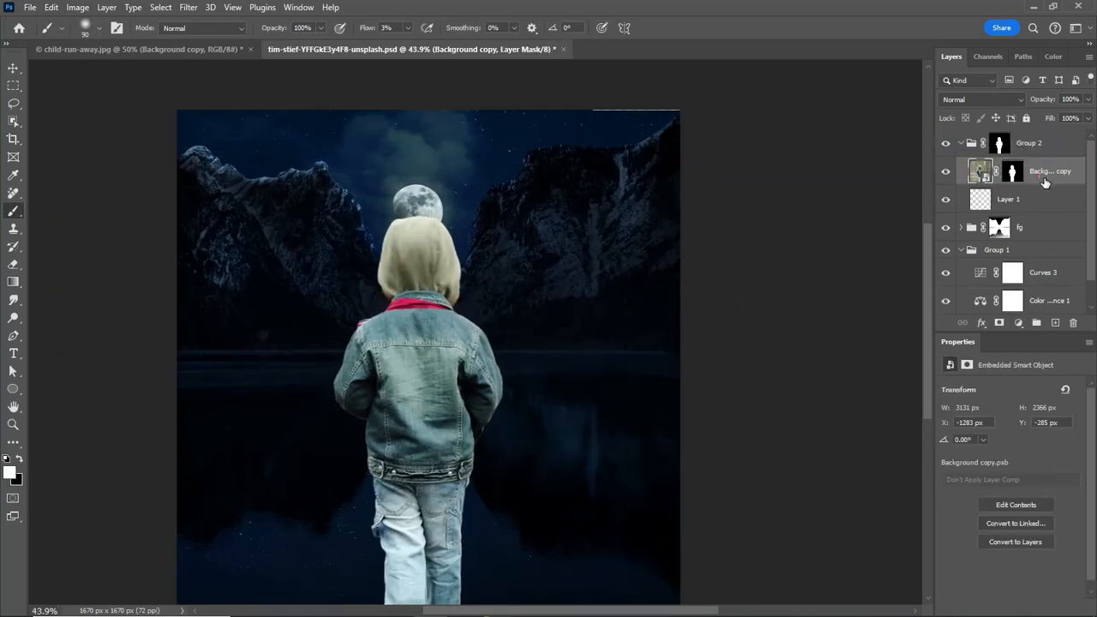
# Add a Curves adjustment above the child and darken it by lowering the white point's output to about 41
pyautogui.click(1016, 322)
pyautogui.click(1027, 401)
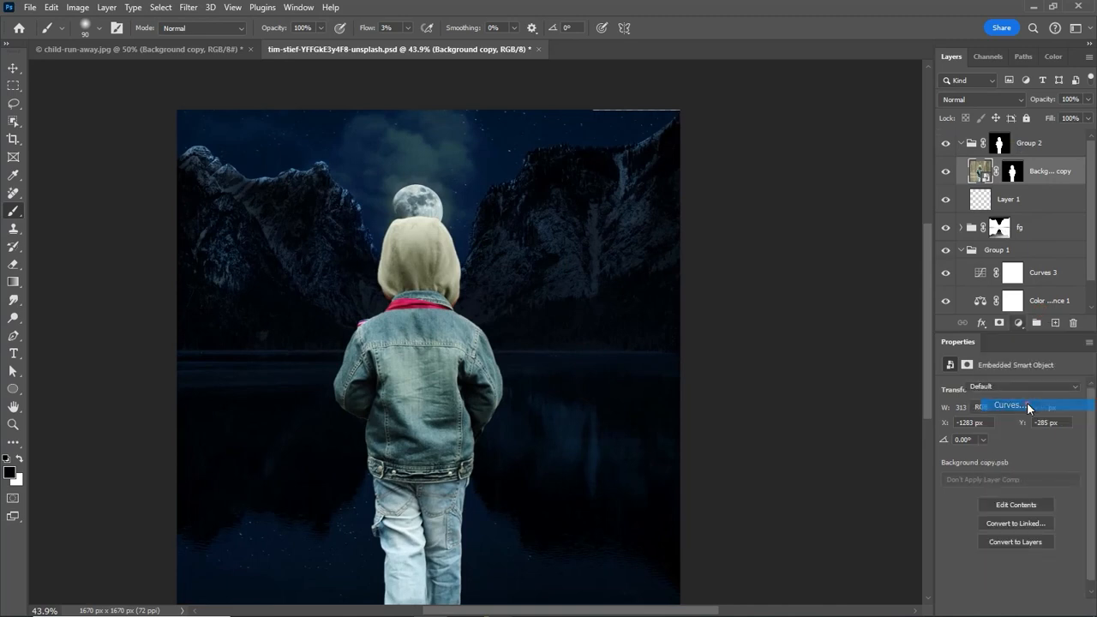
pyautogui.moveTo(1076, 428); pyautogui.dragTo(1092, 519)
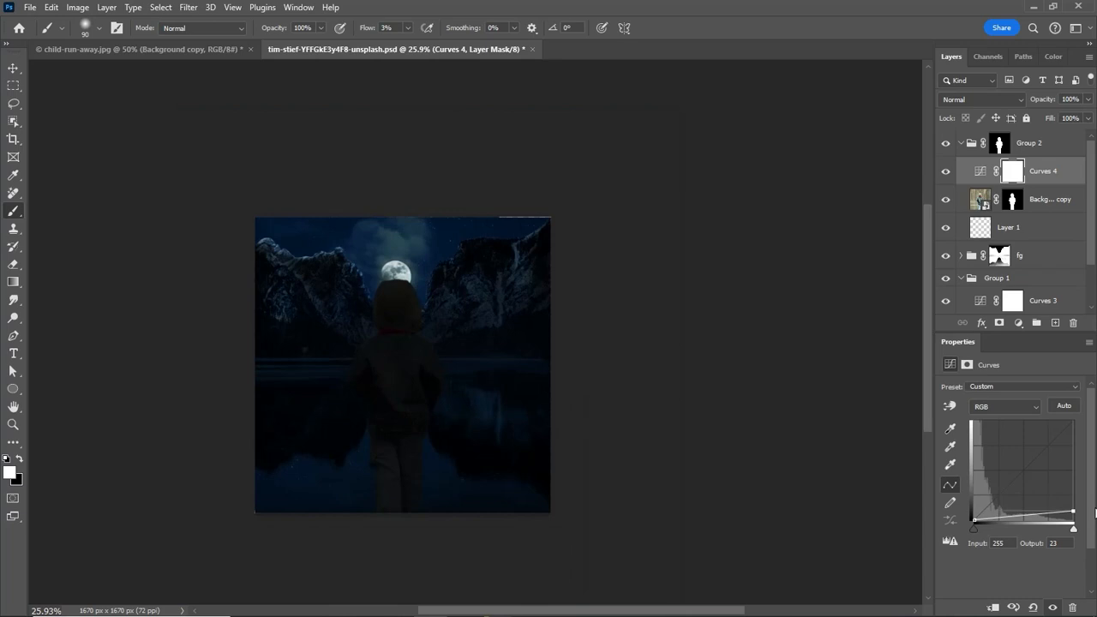
pyautogui.moveTo(1092, 514); pyautogui.dragTo(1092, 510)
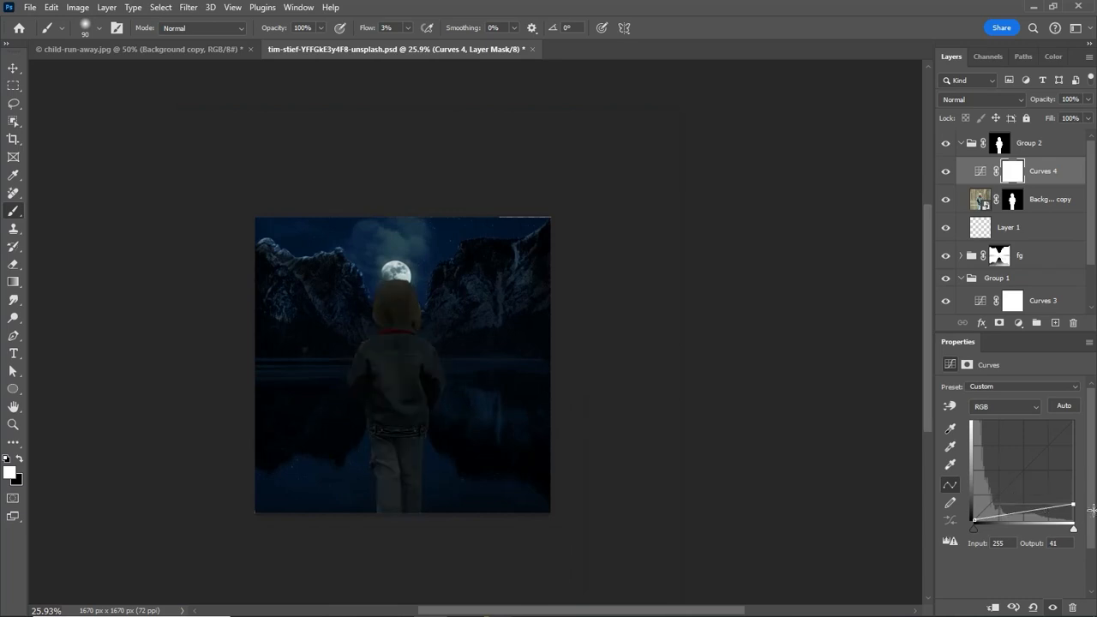
# Delete the child layer's own mask, leaving only the mask on Group 2
pyautogui.moveTo(374, 418); pyautogui.dragTo(470, 418)
pyautogui.moveTo(342, 299); pyautogui.dragTo(248, 299)
pyautogui.moveTo(360, 231); pyautogui.dragTo(514, 232)
pyautogui.rightClick(1016, 203)
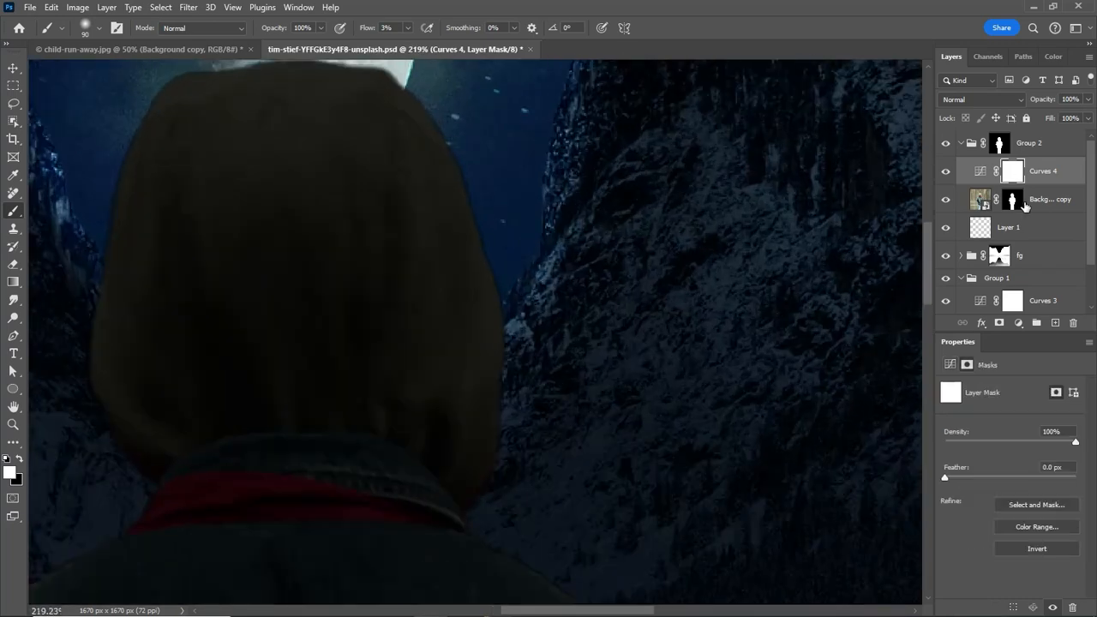
pyautogui.click(996, 228)
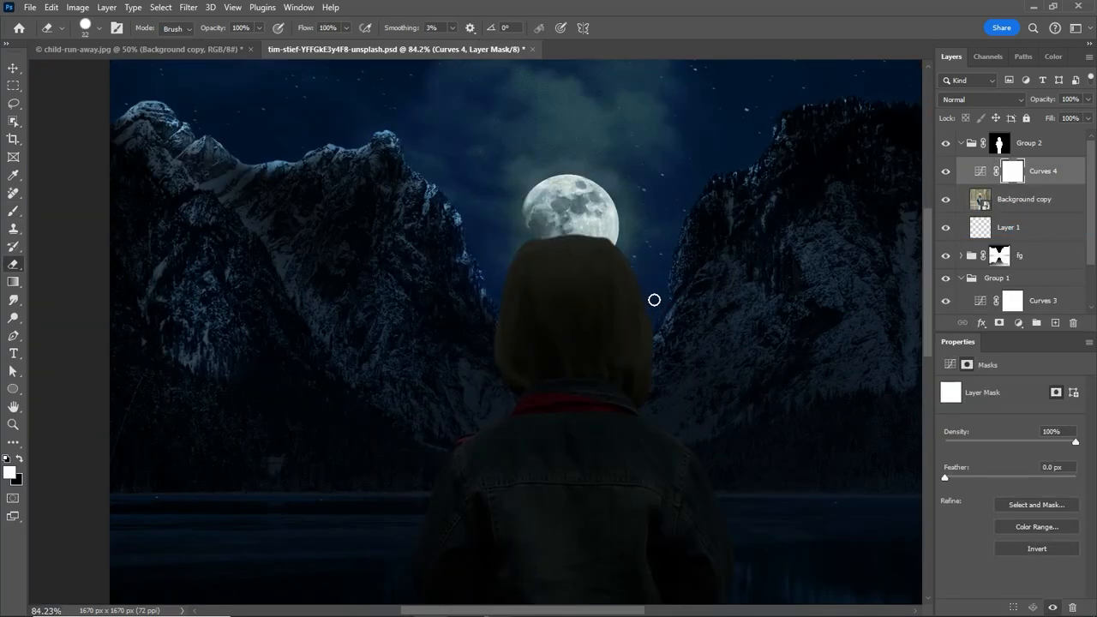
# Erase thin strokes on the Curves 4 mask along the hood, shoulder and arm edges to create a bright moonlit rim
pyautogui.moveTo(628, 231); pyautogui.dragTo(685, 231)
pyautogui.moveTo(668, 377)
pyautogui.mouseDown()
pyautogui.moveTo(563, 296)
pyautogui.moveTo(366, 319)
pyautogui.mouseUp()
pyautogui.moveTo(313, 446); pyautogui.dragTo(487, 162)
pyautogui.moveTo(487, 120); pyautogui.dragTo(461, 366)
pyautogui.moveTo(460, 411)
pyautogui.mouseDown()
pyautogui.moveTo(391, 372)
pyautogui.moveTo(463, 372)
pyautogui.mouseUp()
pyautogui.moveTo(465, 330)
pyautogui.mouseDown()
pyautogui.moveTo(363, 376)
pyautogui.moveTo(487, 169)
pyautogui.mouseUp()
pyautogui.moveTo(462, 206)
pyautogui.mouseDown()
pyautogui.moveTo(360, 423)
pyautogui.moveTo(313, 431)
pyautogui.mouseUp()
pyautogui.moveTo(703, 384)
pyautogui.mouseDown()
pyautogui.moveTo(453, 384)
pyautogui.moveTo(523, 384)
pyautogui.mouseUp()
pyautogui.moveTo(287, 171); pyautogui.dragTo(420, 279)
pyautogui.moveTo(514, 417); pyautogui.dragTo(490, 316)
pyautogui.moveTo(399, 163)
pyautogui.mouseDown()
pyautogui.moveTo(488, 311)
pyautogui.moveTo(487, 432)
pyautogui.mouseUp()
pyautogui.moveTo(592, 438); pyautogui.dragTo(459, 346)
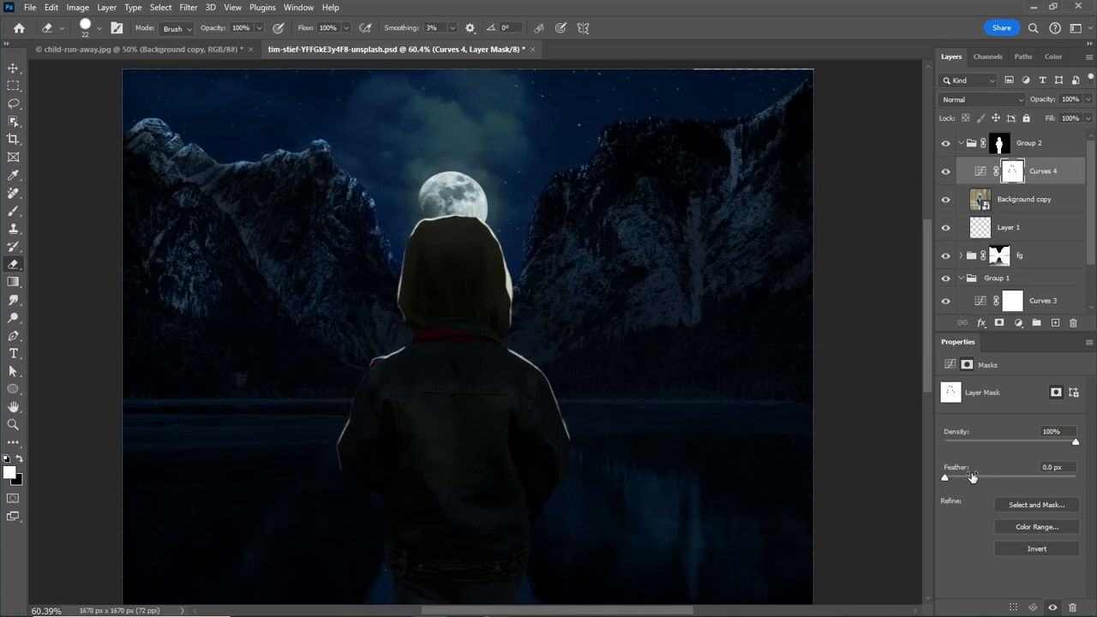
# Feather the Curves 4 mask by 1.7 px to soften the rim light
pyautogui.moveTo(978, 473); pyautogui.dragTo(1002, 477)
pyautogui.moveTo(502, 425); pyautogui.dragTo(445, 421)
pyautogui.moveTo(974, 476); pyautogui.dragTo(956, 476)
pyautogui.moveTo(487, 387); pyautogui.dragTo(583, 387)
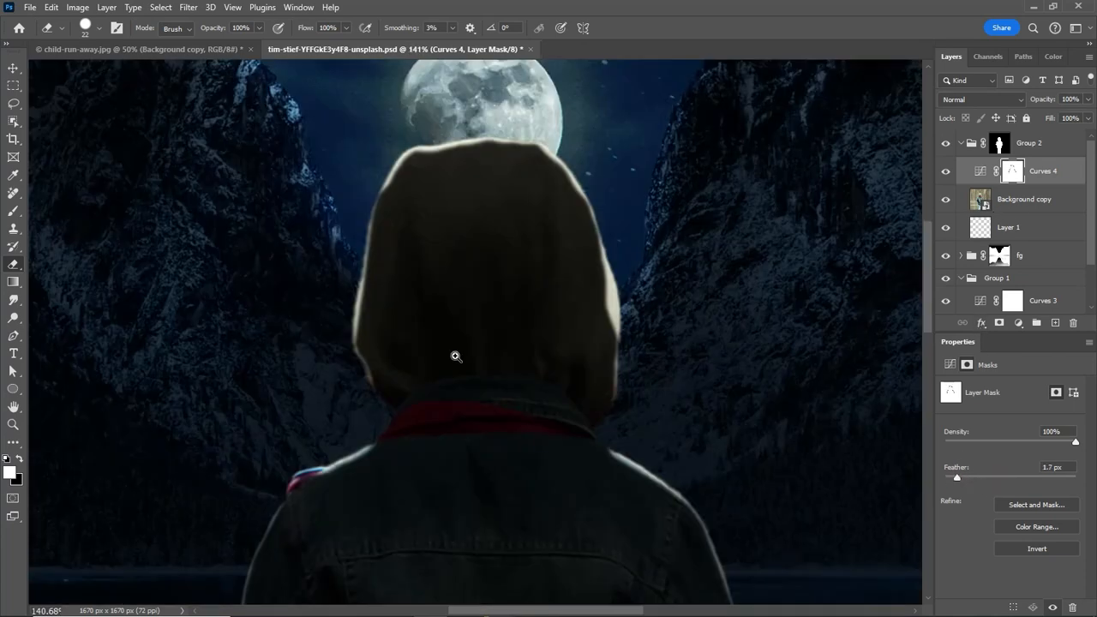
# Refine the rim light on the shoulders and hood by brushing black and white on the Curves 4 mask at 10% flow
pyautogui.moveTo(455, 354); pyautogui.dragTo(420, 377)
pyautogui.press('b')
pyautogui.press('x')
pyautogui.moveTo(638, 512); pyautogui.dragTo(538, 446)
pyautogui.moveTo(600, 471); pyautogui.dragTo(686, 448)
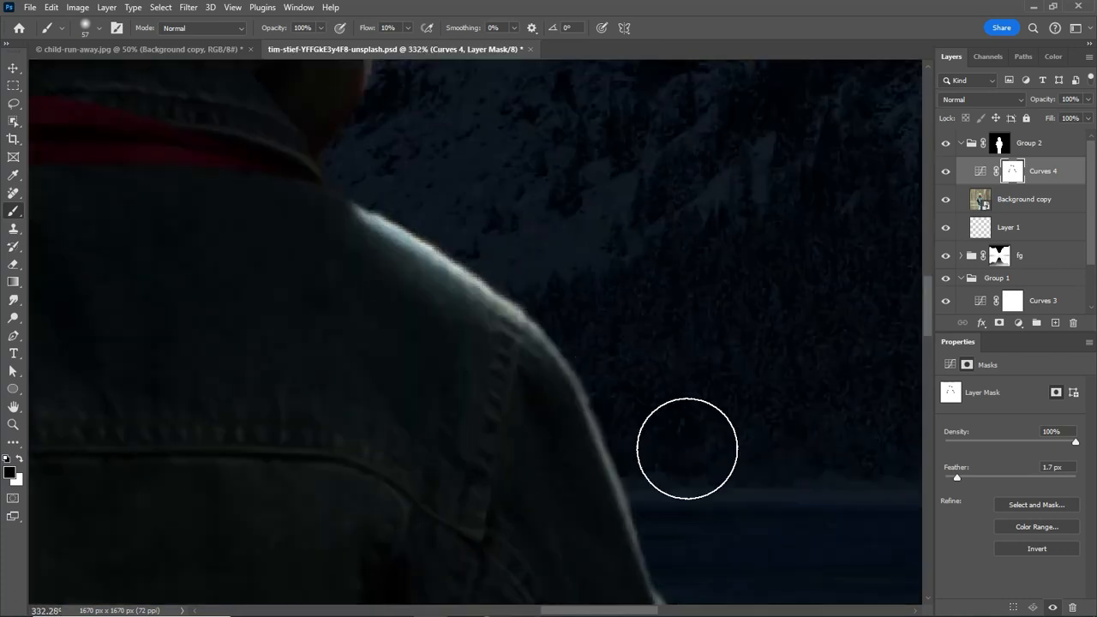
pyautogui.moveTo(283, 189); pyautogui.dragTo(357, 392)
pyautogui.moveTo(562, 295); pyautogui.dragTo(502, 283)
pyautogui.moveTo(502, 279)
pyautogui.mouseDown()
pyautogui.moveTo(543, 283)
pyautogui.moveTo(527, 283)
pyautogui.mouseUp()
pyautogui.moveTo(582, 377)
pyautogui.mouseDown()
pyautogui.moveTo(540, 423)
pyautogui.moveTo(454, 435)
pyautogui.mouseUp()
pyautogui.moveTo(454, 435); pyautogui.dragTo(532, 428)
pyautogui.press('x')
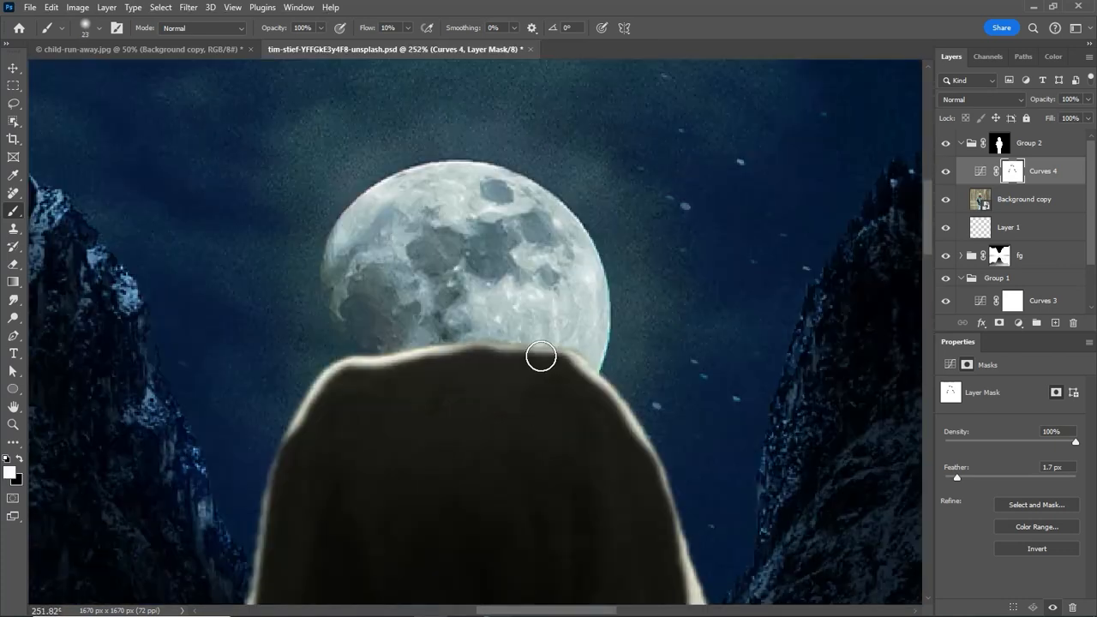
pyautogui.press('x')
pyautogui.moveTo(540, 360); pyautogui.dragTo(560, 358)
# Enlarge the moon sky layer so the moon fills the valley notch behind the child's hood
pyautogui.moveTo(486, 321); pyautogui.dragTo(394, 321)
pyautogui.moveTo(874, 312); pyautogui.dragTo(813, 314)
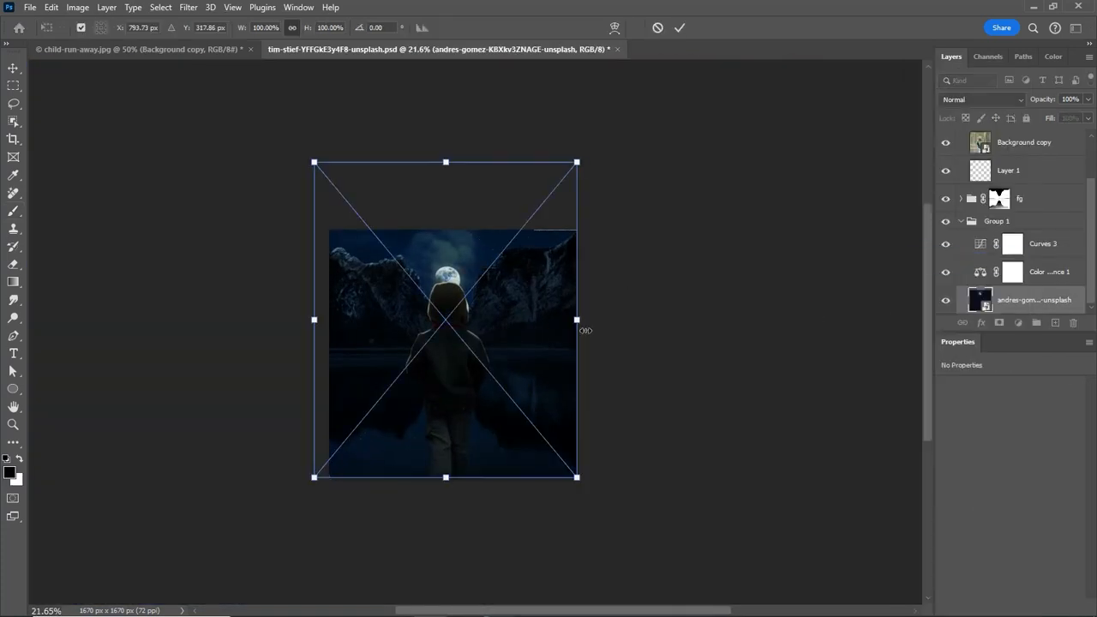
pyautogui.moveTo(579, 318); pyautogui.dragTo(788, 389)
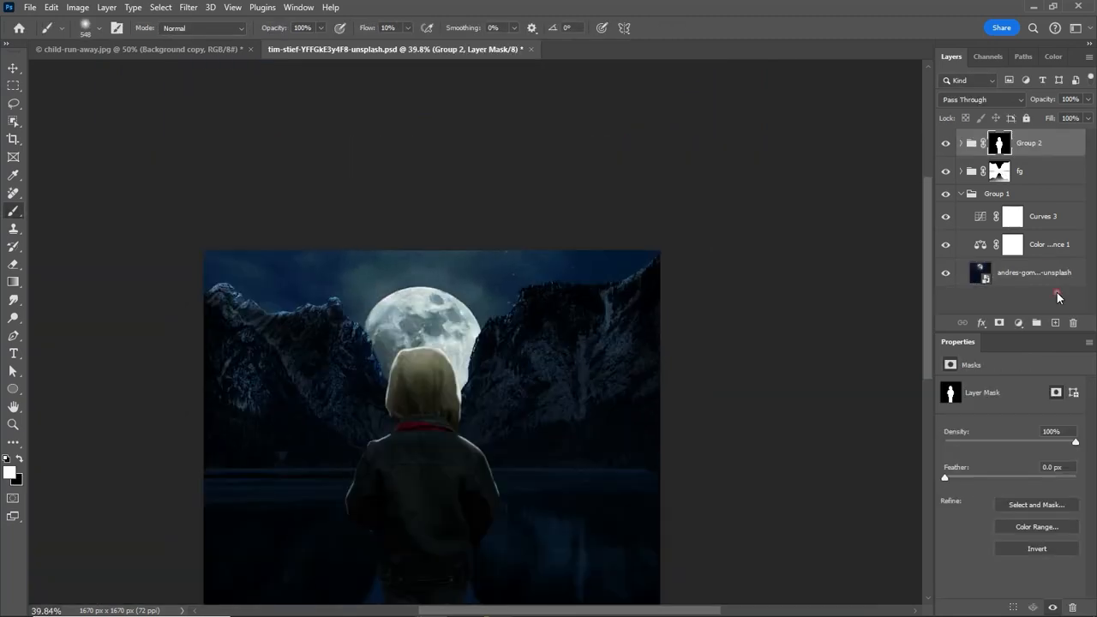
# Create a new layer above Group 2 and set its blend mode to Linear Dodge (Add)
pyautogui.click(1054, 321)
pyautogui.keyDown('alt'); pyautogui.moveTo(433, 385); pyautogui.dragTo(477, 386); pyautogui.keyUp('alt')
pyautogui.press('x')
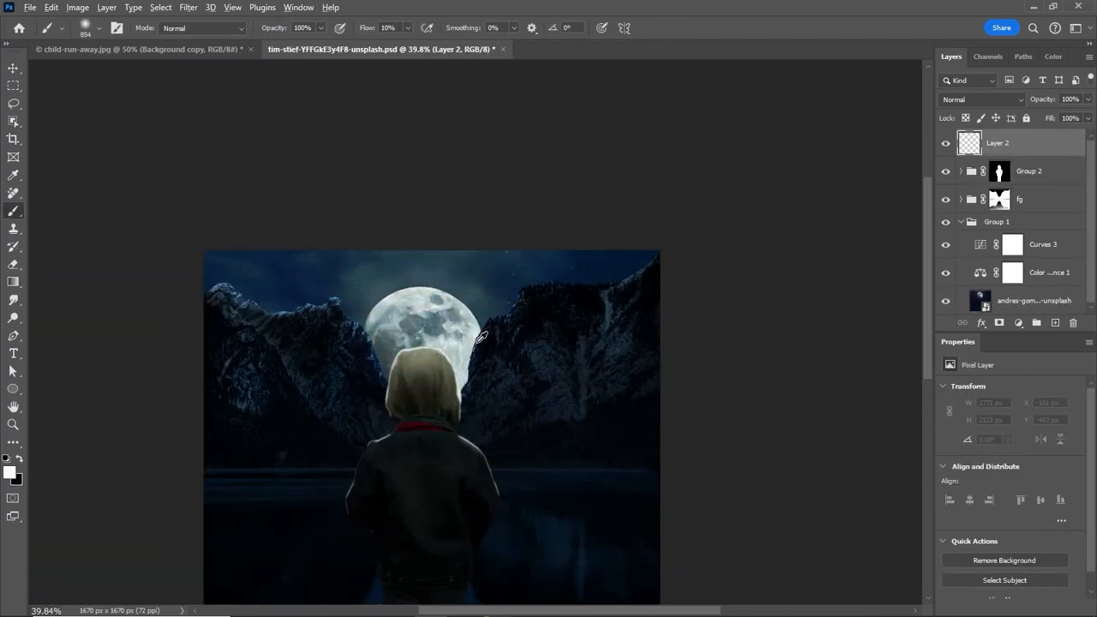
pyautogui.click(984, 99)
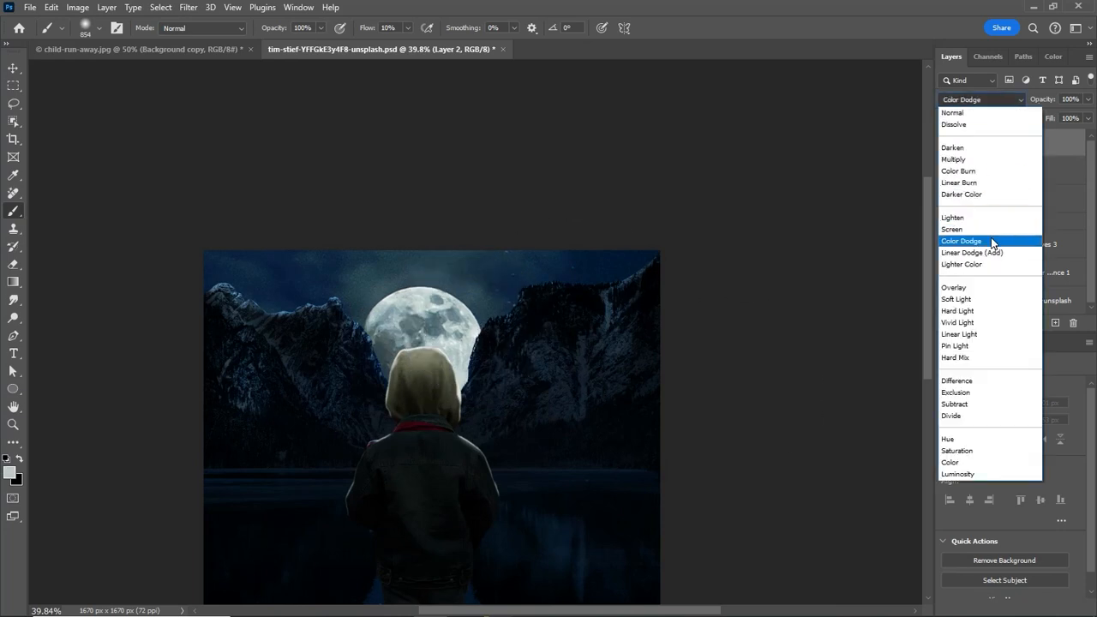
pyautogui.click(993, 252)
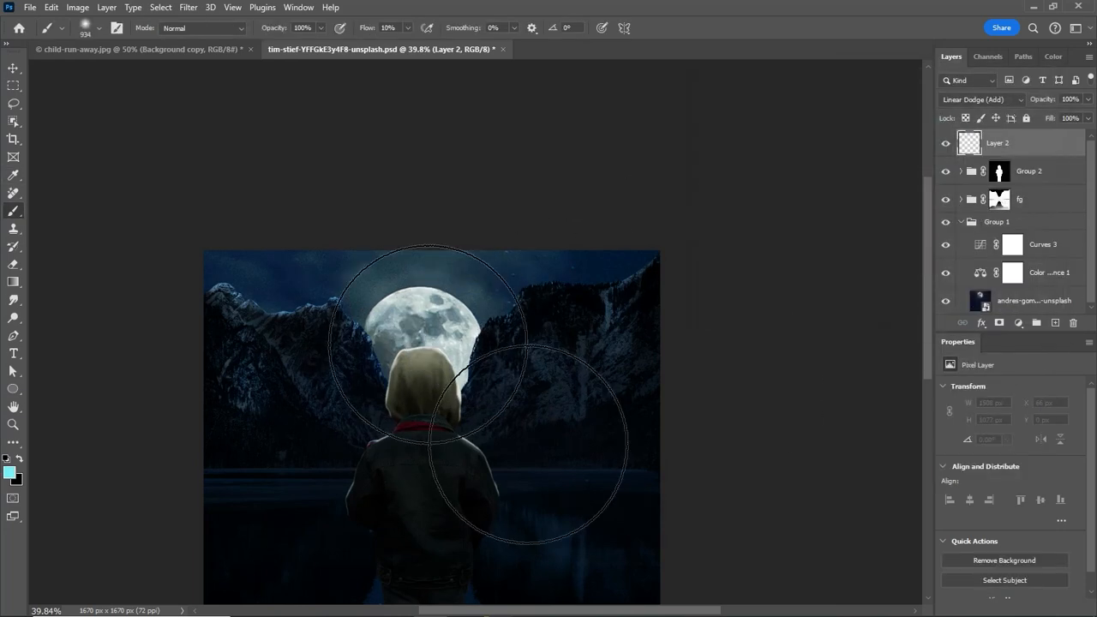
# Paint a soft cyan glow around the moon and over the child's hood with a very large brush at 3% flow
pyautogui.moveTo(477, 417)
pyautogui.mouseDown()
pyautogui.moveTo(349, 362)
pyautogui.moveTo(355, 392)
pyautogui.moveTo(411, 386)
pyautogui.moveTo(342, 386)
pyautogui.mouseUp()
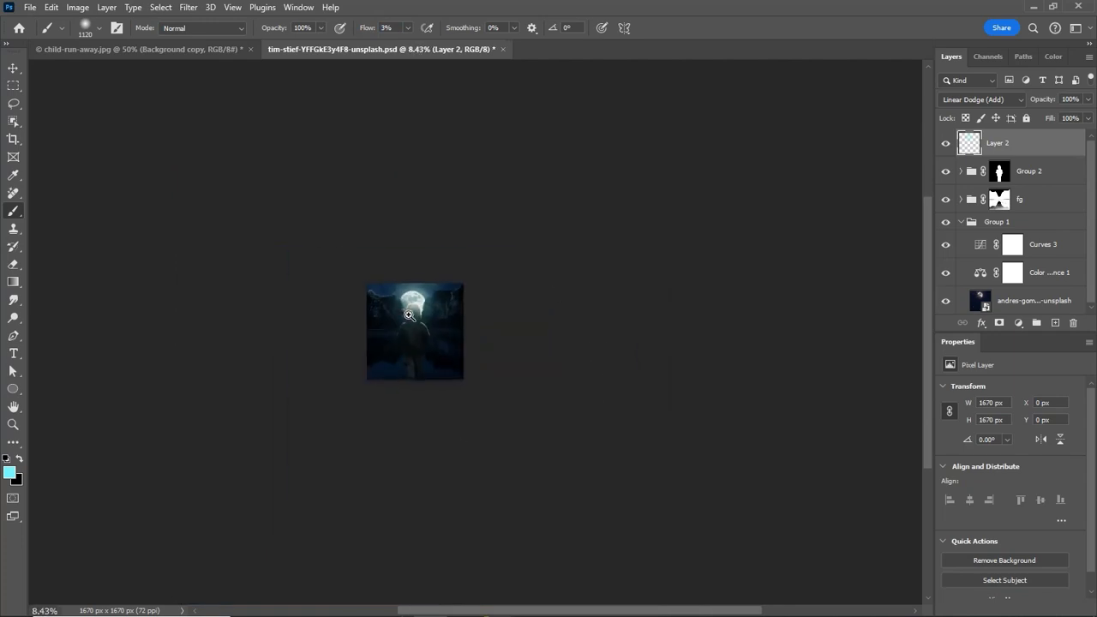
pyautogui.moveTo(419, 319)
pyautogui.mouseDown()
pyautogui.moveTo(435, 319)
pyautogui.moveTo(480, 411)
pyautogui.moveTo(470, 389)
pyautogui.mouseUp()
pyautogui.click(419, 301)
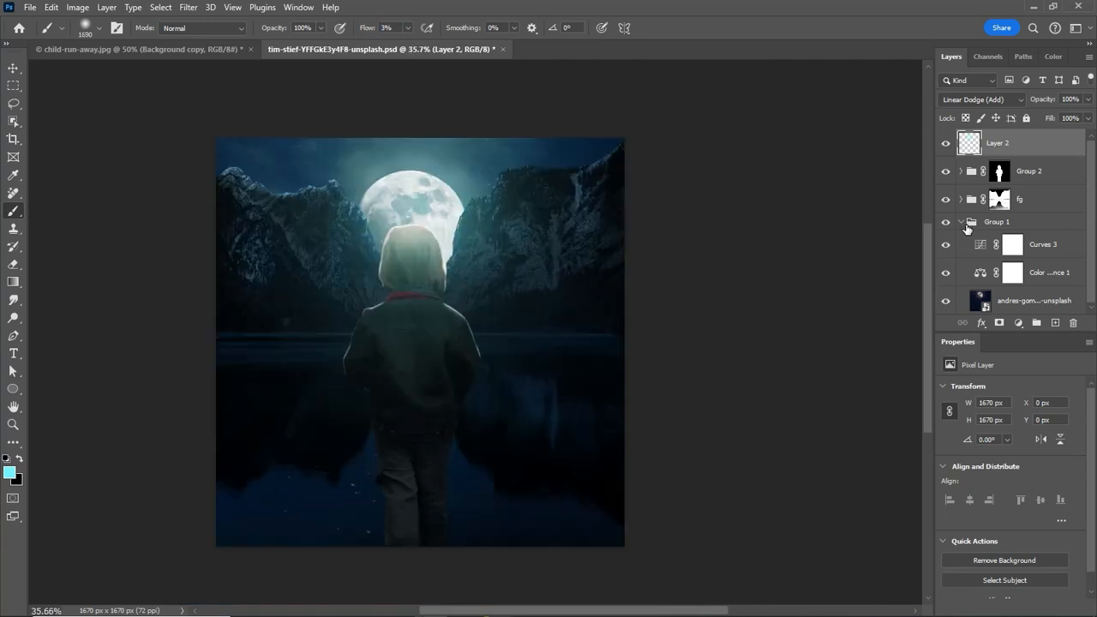
# Duplicate the sky group, Group 1, and move the copy into the fg group above Curves 2 copy
pyautogui.click(961, 222)
pyautogui.click(1008, 224)
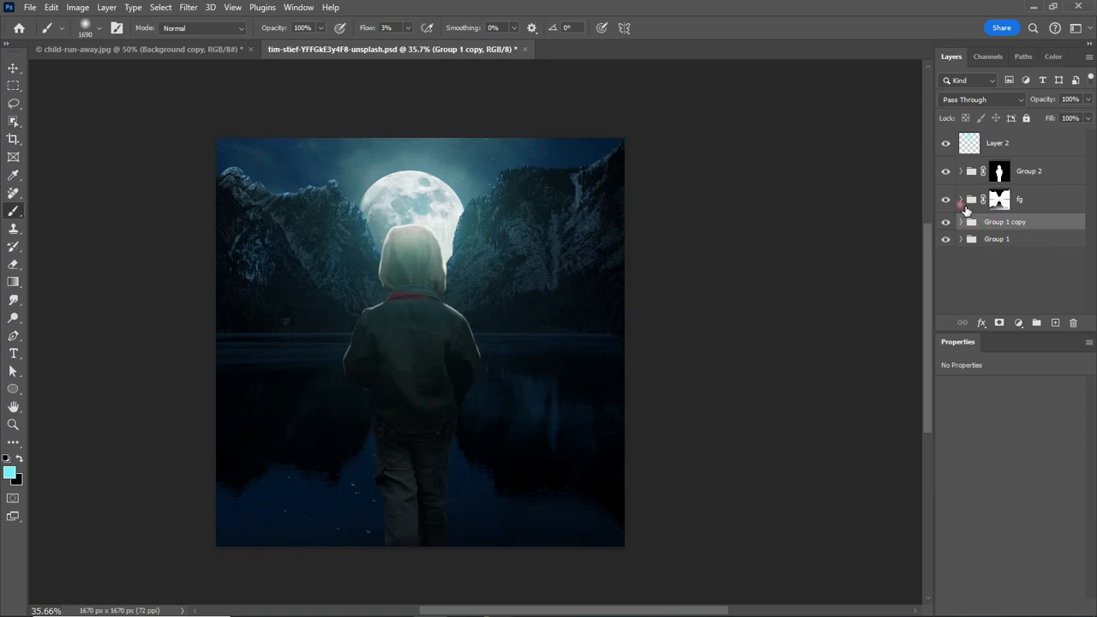
pyautogui.click(963, 201)
pyautogui.scroll(-3, 1045, 257)
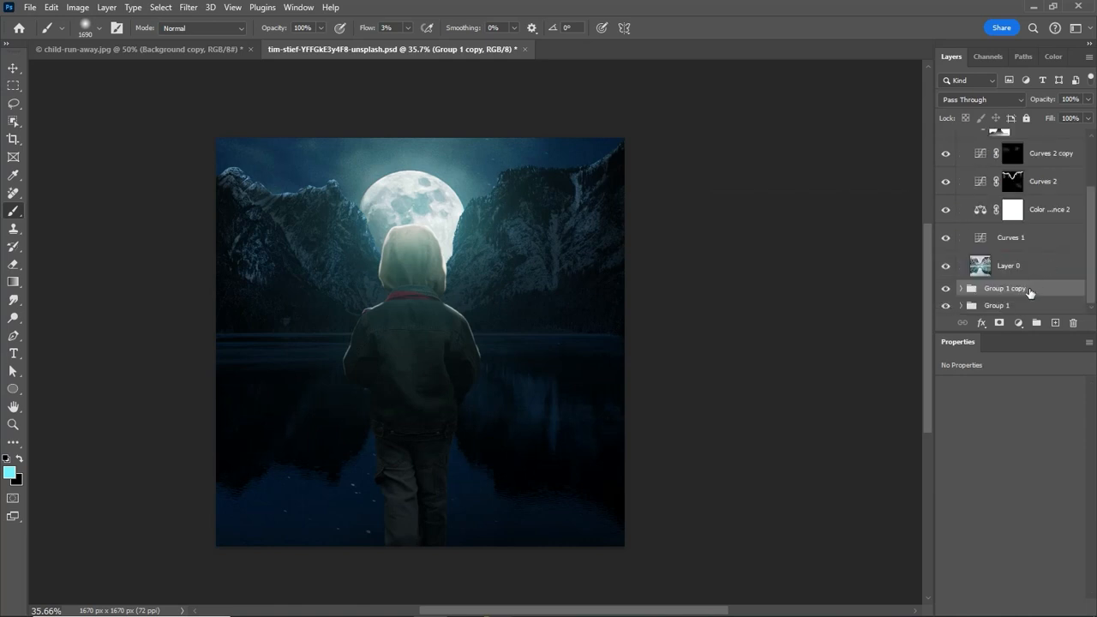
pyautogui.moveTo(1030, 293); pyautogui.dragTo(1043, 193)
# Flip Group 1 copy vertically and position its mirrored moon behind the child's legs as a lake reflection
pyautogui.hotkey('ctrl', 't')
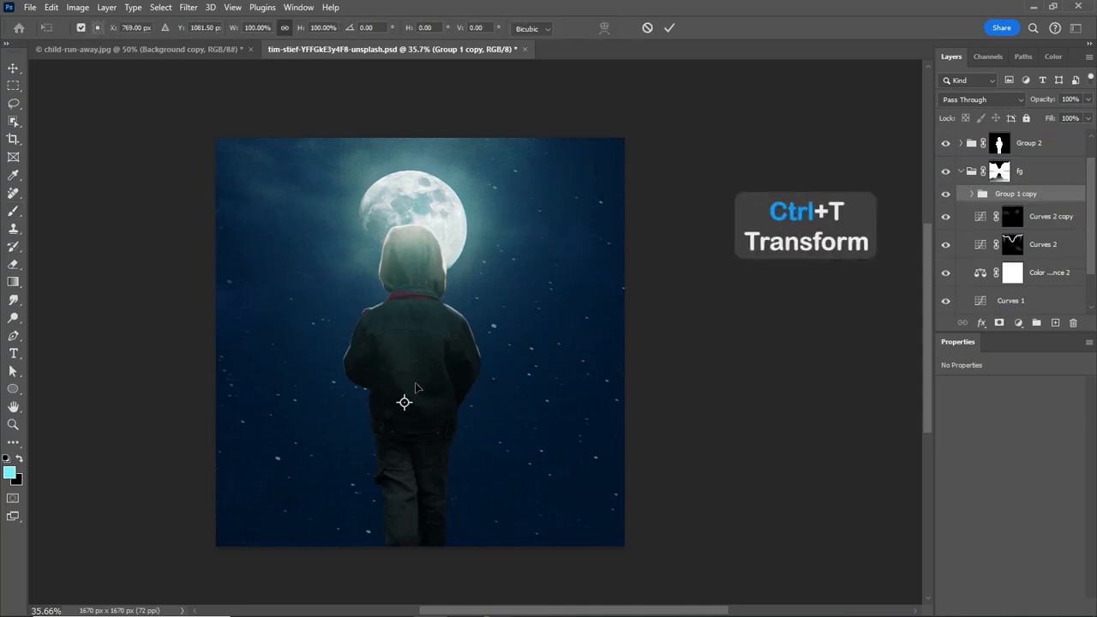
pyautogui.rightClick(434, 386)
pyautogui.click(514, 374)
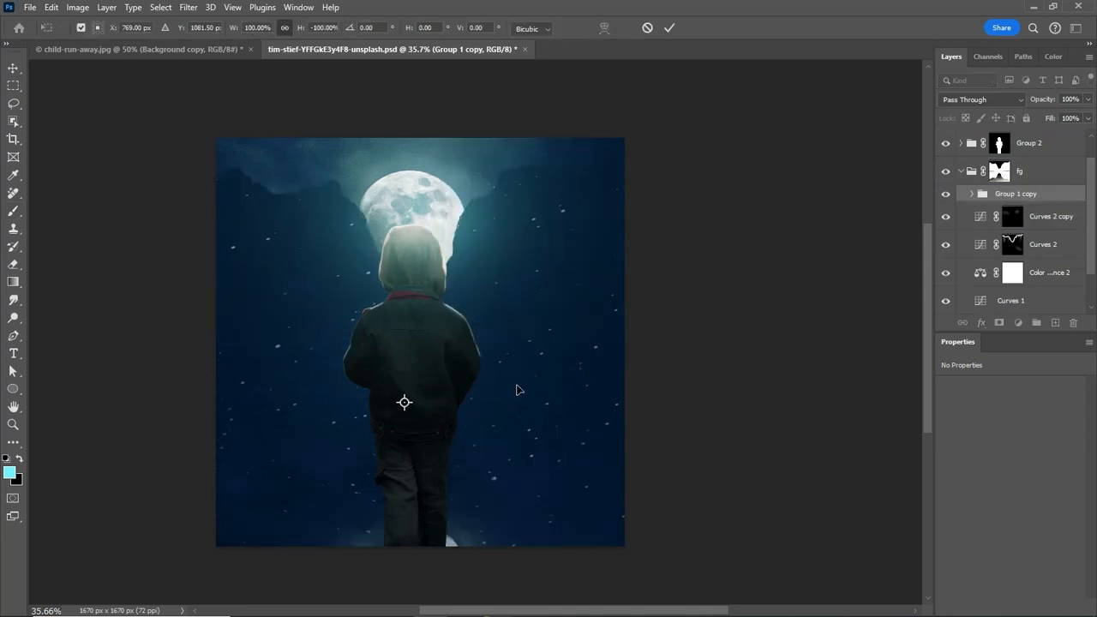
pyautogui.moveTo(529, 306)
pyautogui.mouseDown()
pyautogui.moveTo(534, 209)
pyautogui.moveTo(522, 312)
pyautogui.mouseUp()
pyautogui.press('Return')
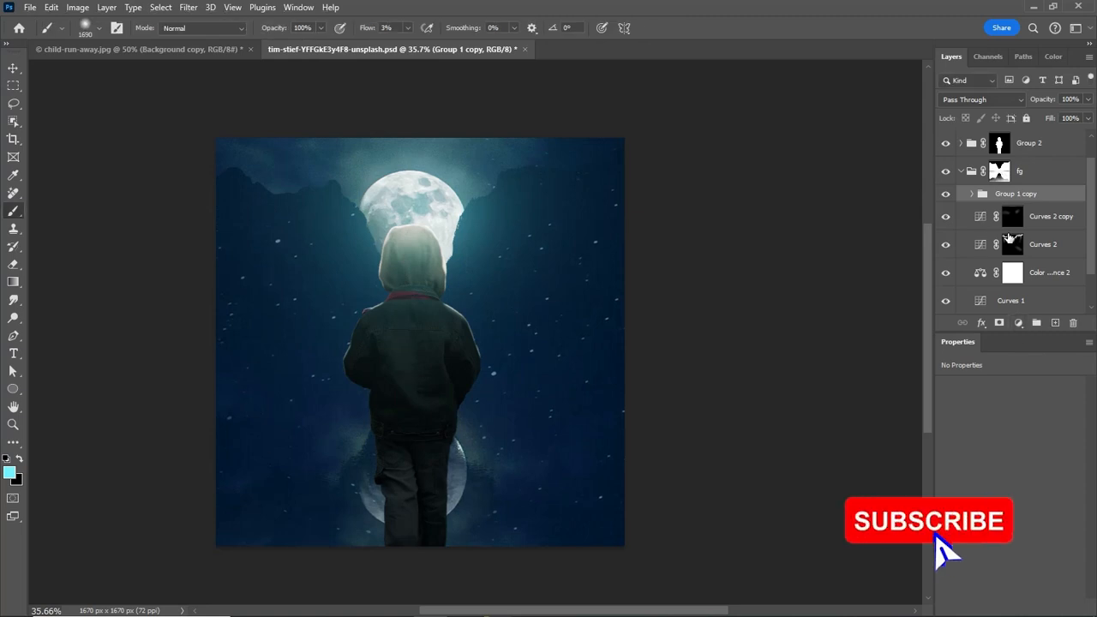
# Add a black mask to Group 1 copy and brush white over the lake around the legs to reveal the moon reflection
pyautogui.keyDown('alt'); pyautogui.click(999, 323); pyautogui.keyUp('alt')
pyautogui.scroll(-2, 454, 402)
pyautogui.keyDown('alt'); pyautogui.rightClick(472, 511); pyautogui.keyUp('alt')
pyautogui.moveTo(414, 450); pyautogui.dragTo(446, 450)
pyautogui.moveTo(435, 446); pyautogui.dragTo(477, 521)
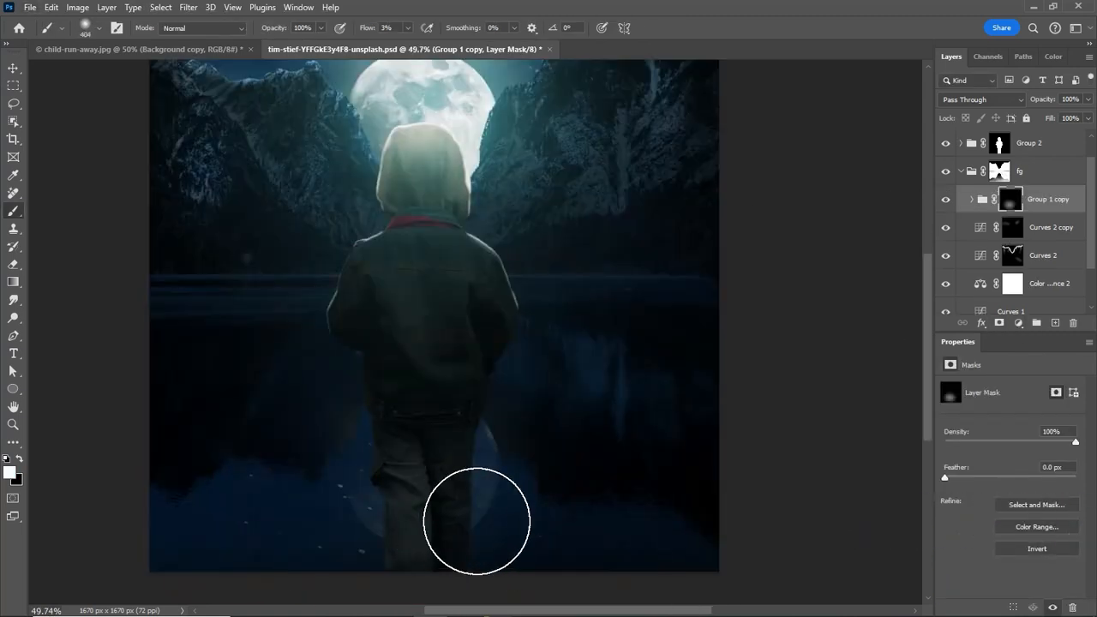
pyautogui.moveTo(422, 495)
pyautogui.mouseDown()
pyautogui.moveTo(393, 489)
pyautogui.moveTo(404, 489)
pyautogui.mouseUp()
pyautogui.moveTo(471, 487)
pyautogui.mouseDown()
pyautogui.moveTo(564, 469)
pyautogui.moveTo(325, 423)
pyautogui.moveTo(366, 497)
pyautogui.mouseUp()
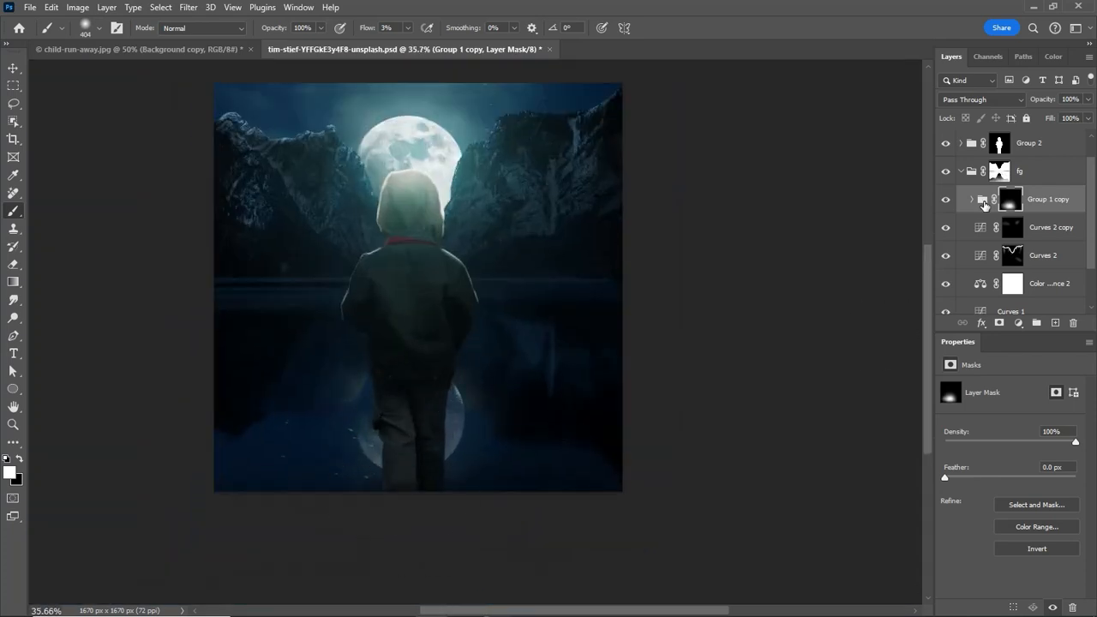
# Move Group 1 copy up slightly so the reflected moon sits higher behind the child's legs
pyautogui.click(982, 200)
pyautogui.press('v')
pyautogui.scroll(1, 368, 480)
pyautogui.moveTo(436, 418); pyautogui.dragTo(436, 388)
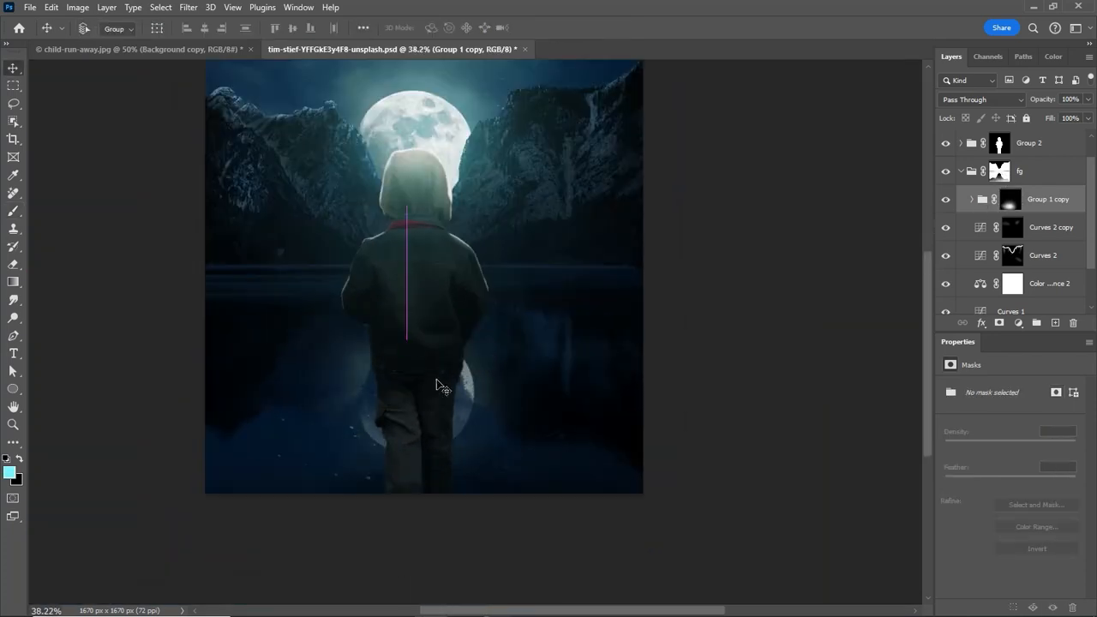
# Load the fg mask as a selection and paint black on the Group 1 copy mask to hide the reflection over the reflected mountains
pyautogui.keyDown('ctrl'); pyautogui.click(1004, 173); pyautogui.keyUp('ctrl')
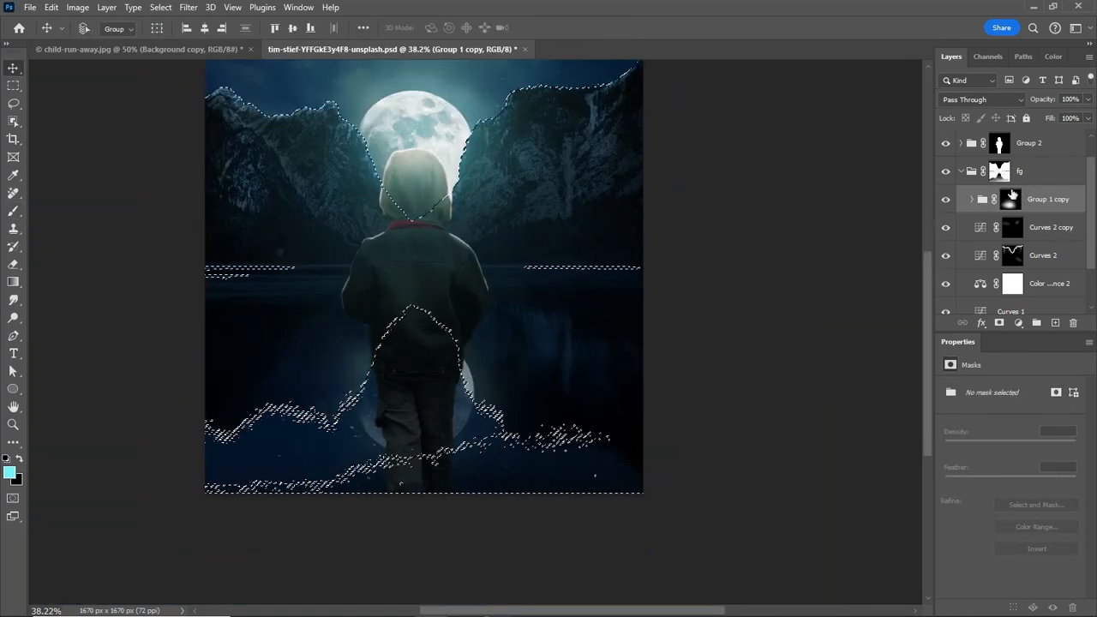
pyautogui.click(1009, 199)
pyautogui.press('e')
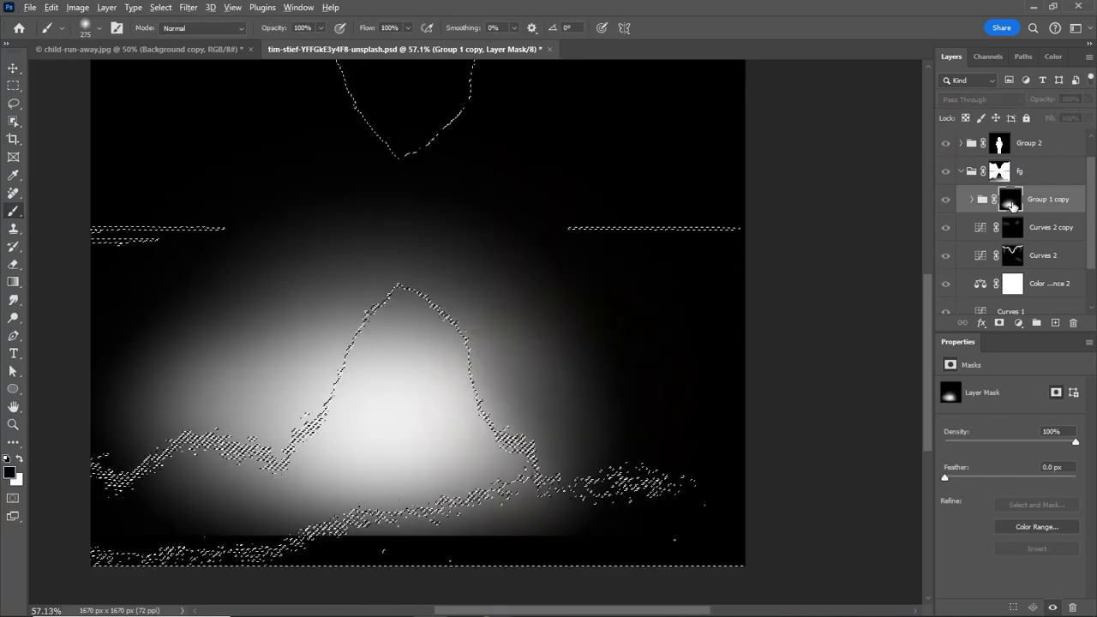
pyautogui.keyDown('alt'); pyautogui.click(1009, 200); pyautogui.keyUp('alt')
pyautogui.moveTo(634, 451)
pyautogui.mouseDown()
pyautogui.moveTo(610, 510)
pyautogui.moveTo(585, 448)
pyautogui.mouseUp()
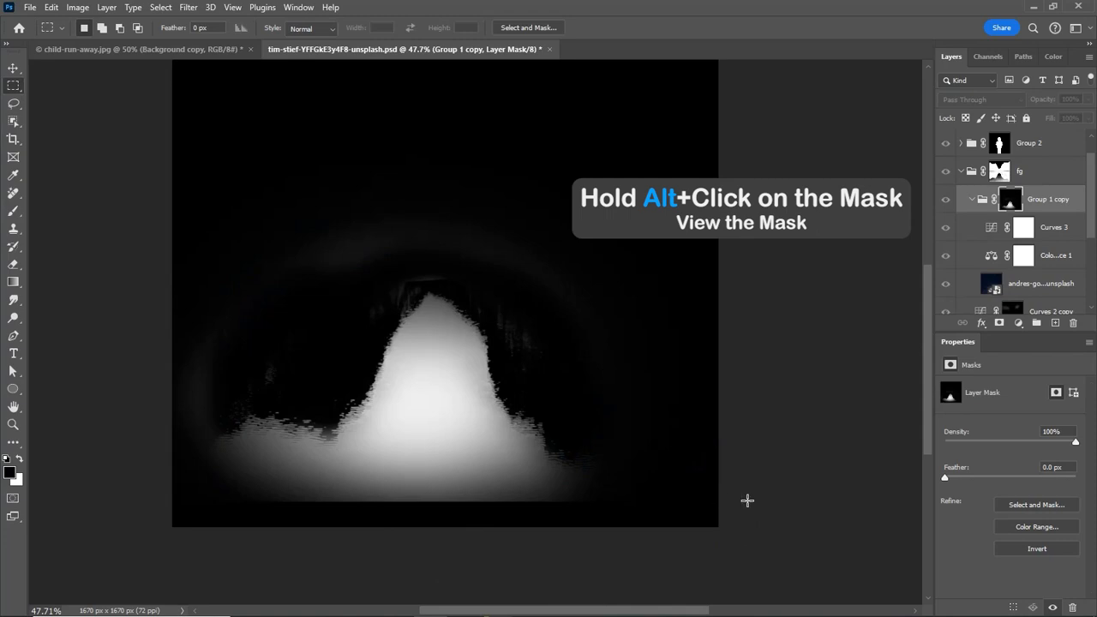
# Select the black strip along the lower edge of the Group 1 copy mask and fill it
pyautogui.moveTo(746, 500); pyautogui.dragTo(82, 550)
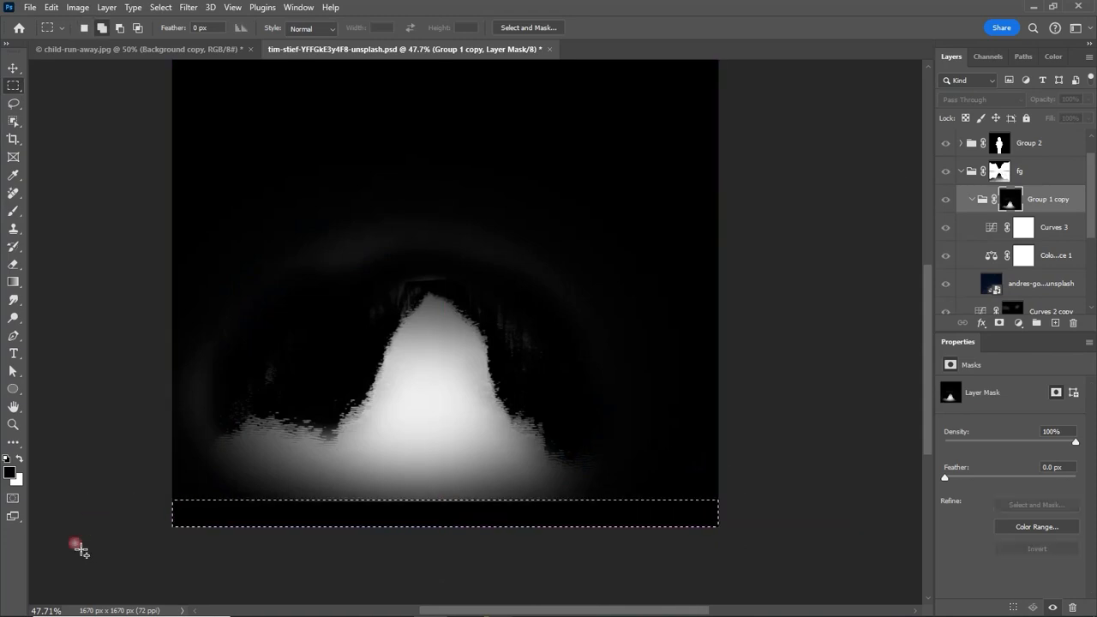
pyautogui.hotkey('shift', 'BackSpace')
pyautogui.press('Return')
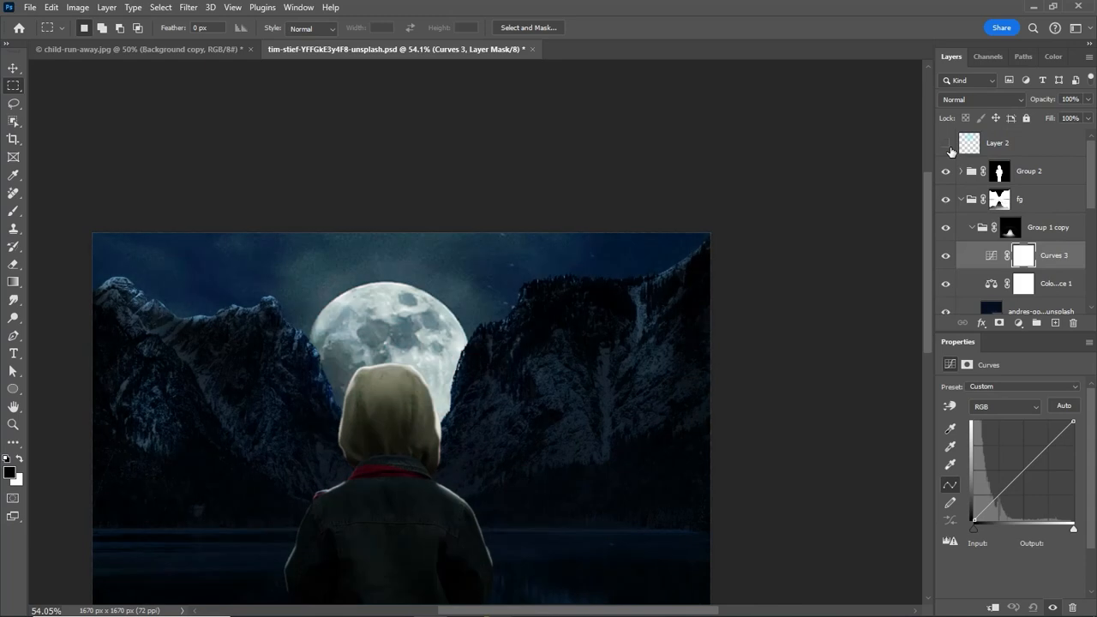
# Show the Layer 2 moon glow again to compare the scene with and without it
pyautogui.click(946, 145)
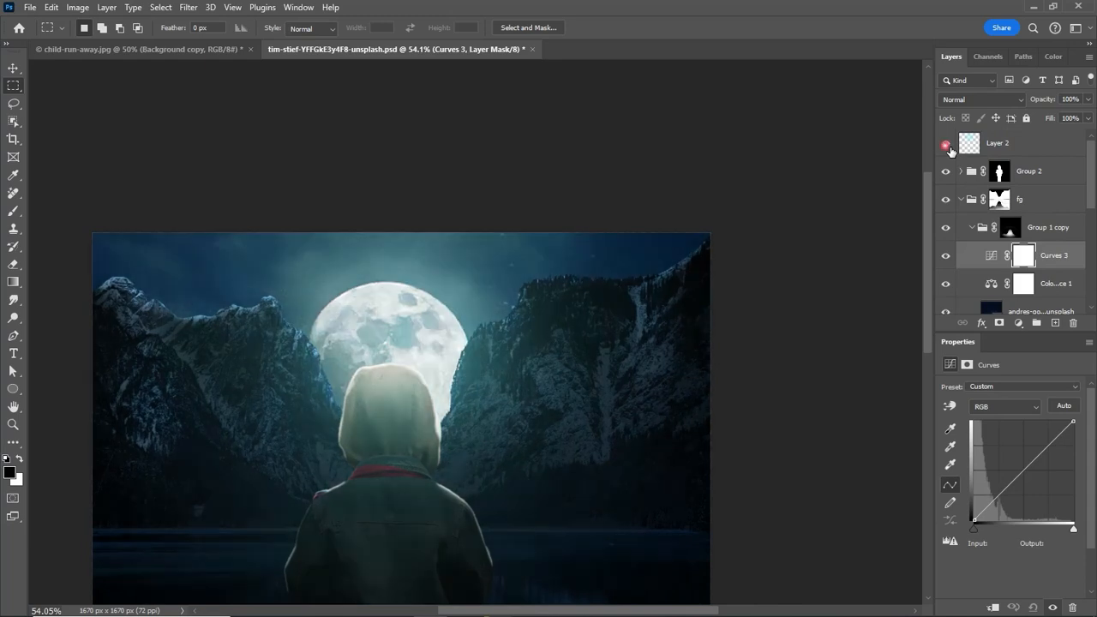
# Readjust the white point of the Curves 5 layer in Group 2 to about input 32, output 255, to brighten the child's hood
pyautogui.moveTo(527, 249); pyautogui.dragTo(453, 294)
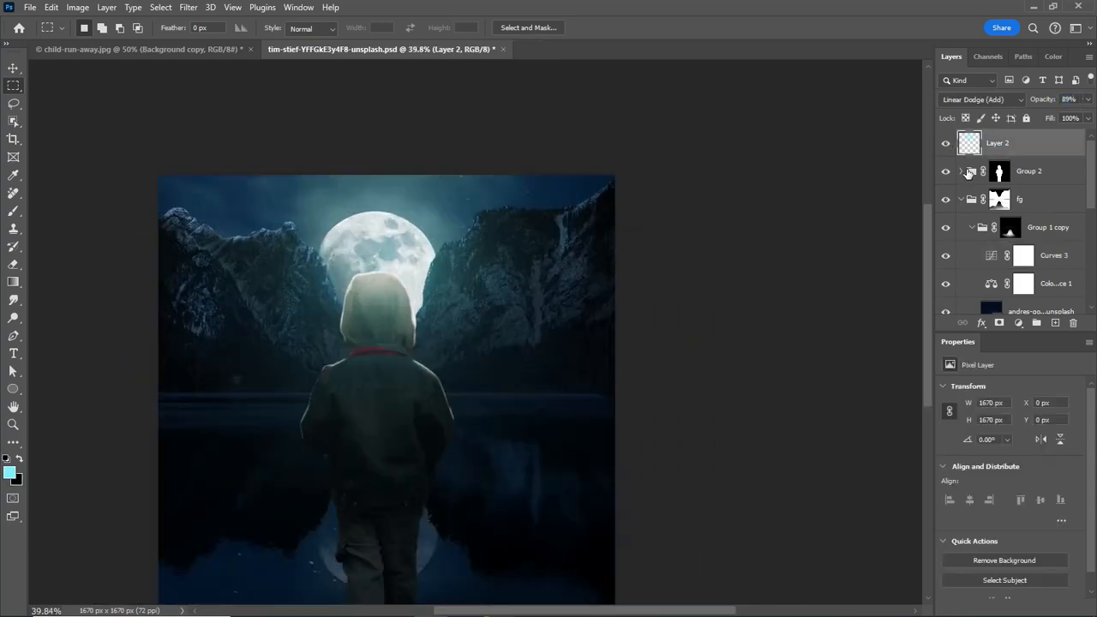
pyautogui.click(962, 171)
pyautogui.click(1042, 202)
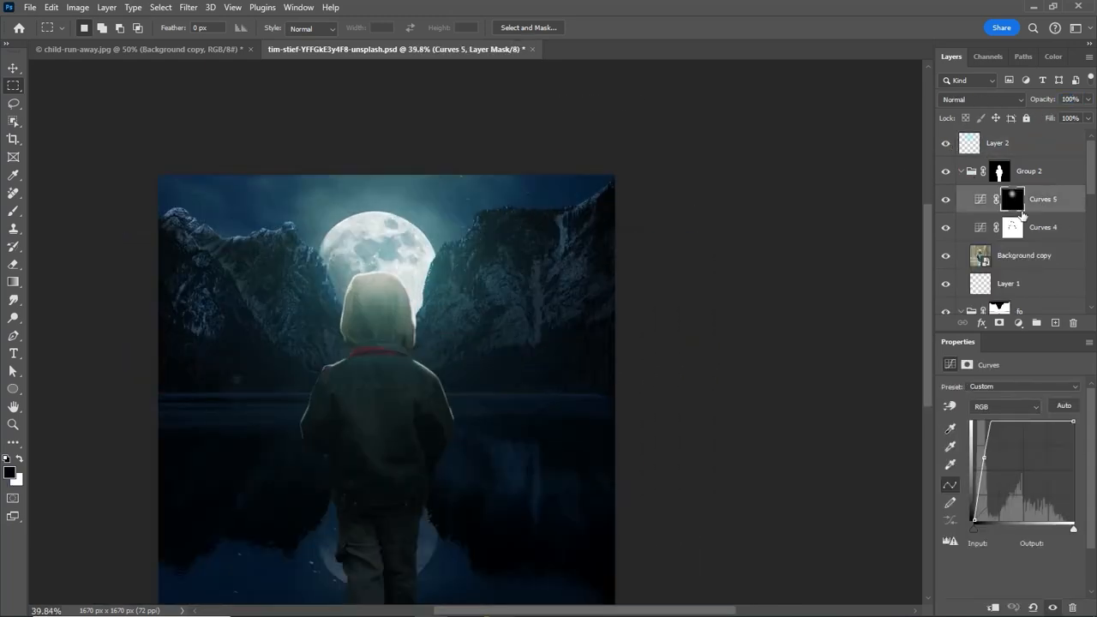
pyautogui.moveTo(988, 463); pyautogui.dragTo(1059, 585)
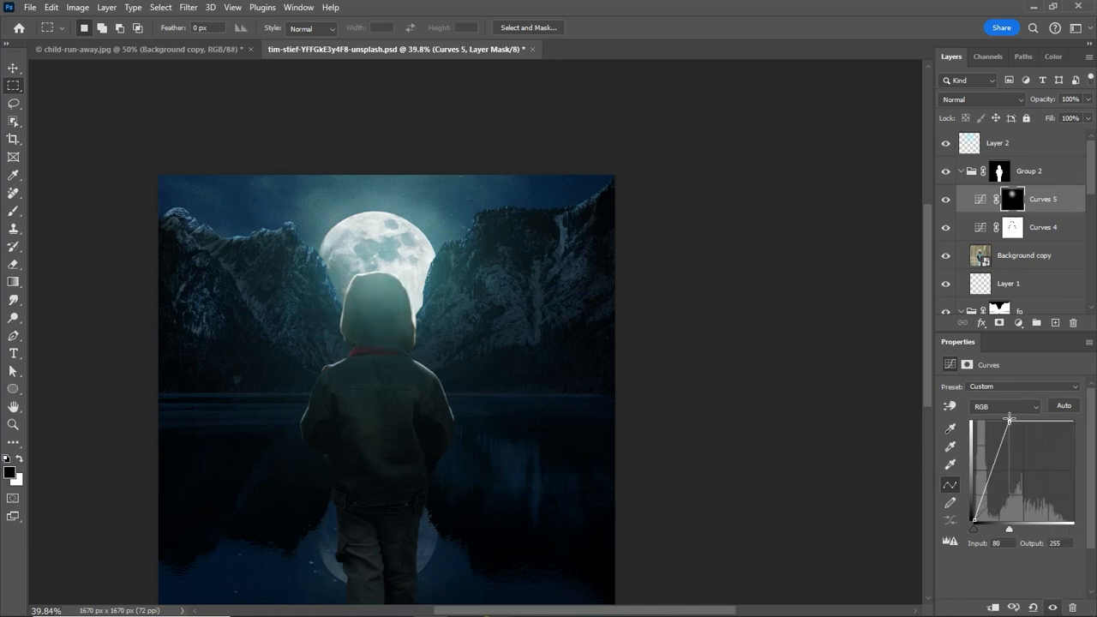
pyautogui.moveTo(1009, 419); pyautogui.dragTo(986, 421)
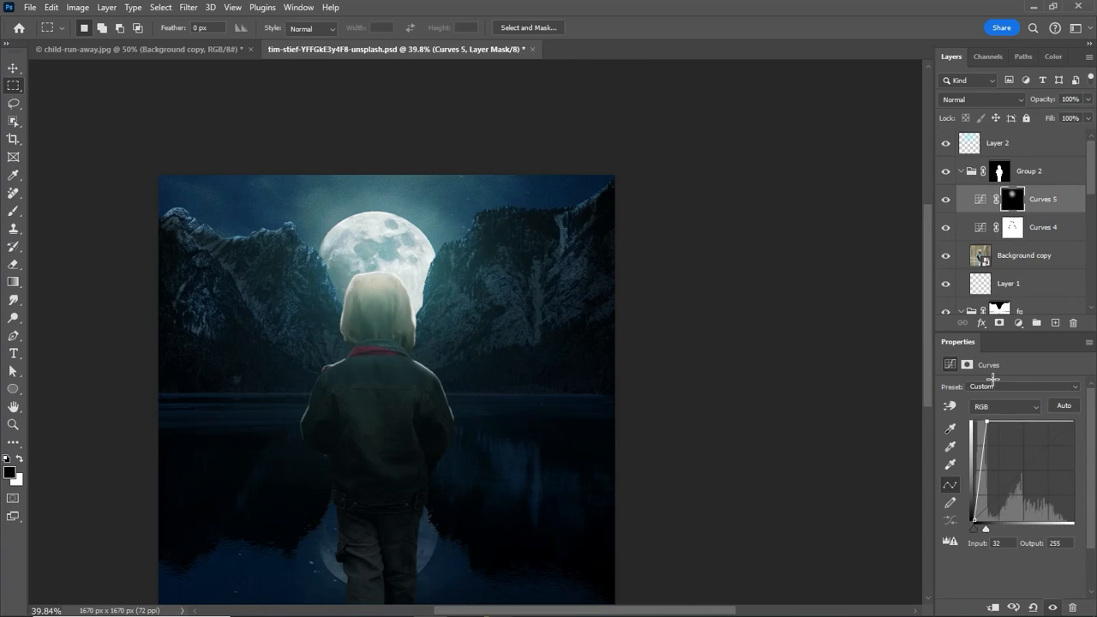
pyautogui.moveTo(992, 379); pyautogui.dragTo(994, 379)
pyautogui.hotkey('ctrl', 'space')
pyautogui.moveTo(357, 341); pyautogui.dragTo(402, 366)
# Fine-tune the Curves 4 darkening on the child by setting its midpoint to input 166, output 16
pyautogui.click(1038, 239)
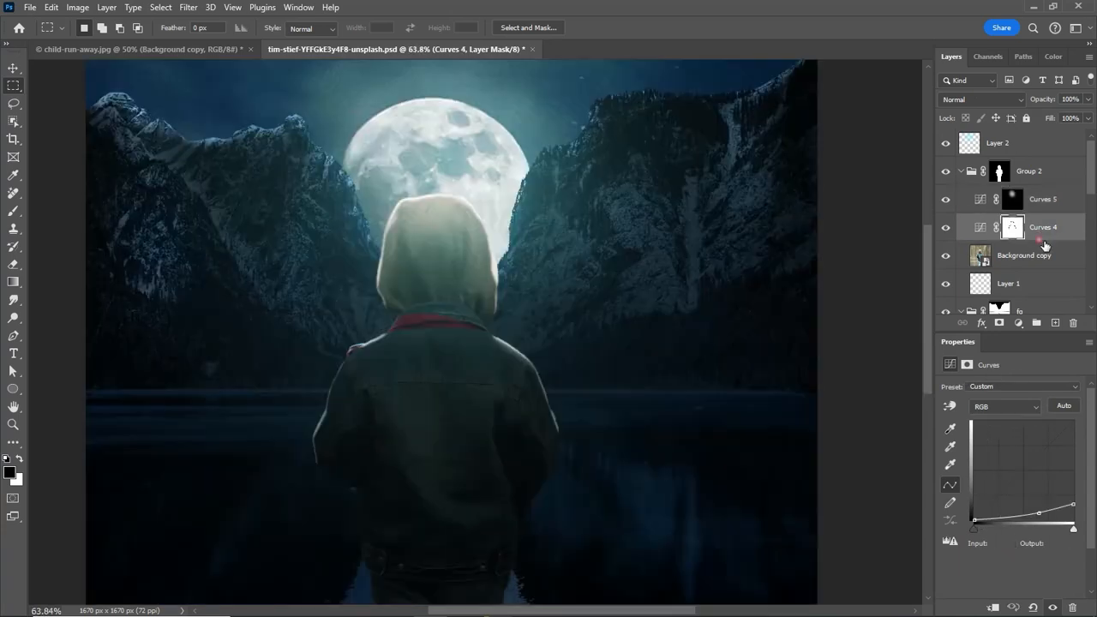
pyautogui.moveTo(1045, 519); pyautogui.dragTo(1046, 520)
pyautogui.hotkey('ctrl', 'space')
pyautogui.moveTo(485, 390); pyautogui.dragTo(406, 390)
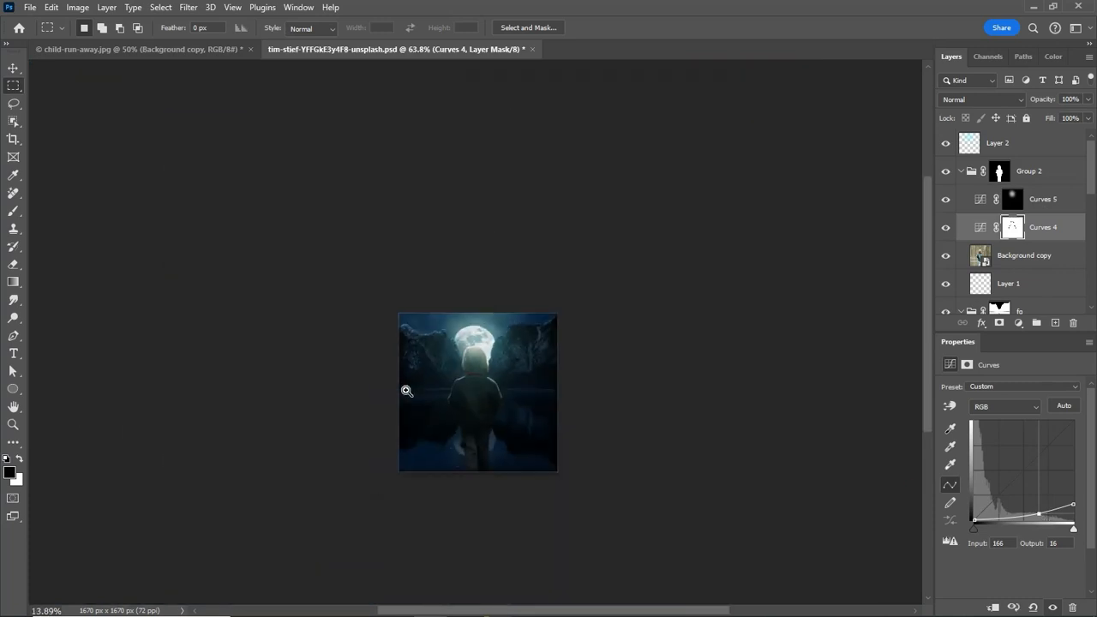
# Add a new layer above Background copy and paint black over the child's lower body with a soft brush at 3% flow
pyautogui.click(1041, 256)
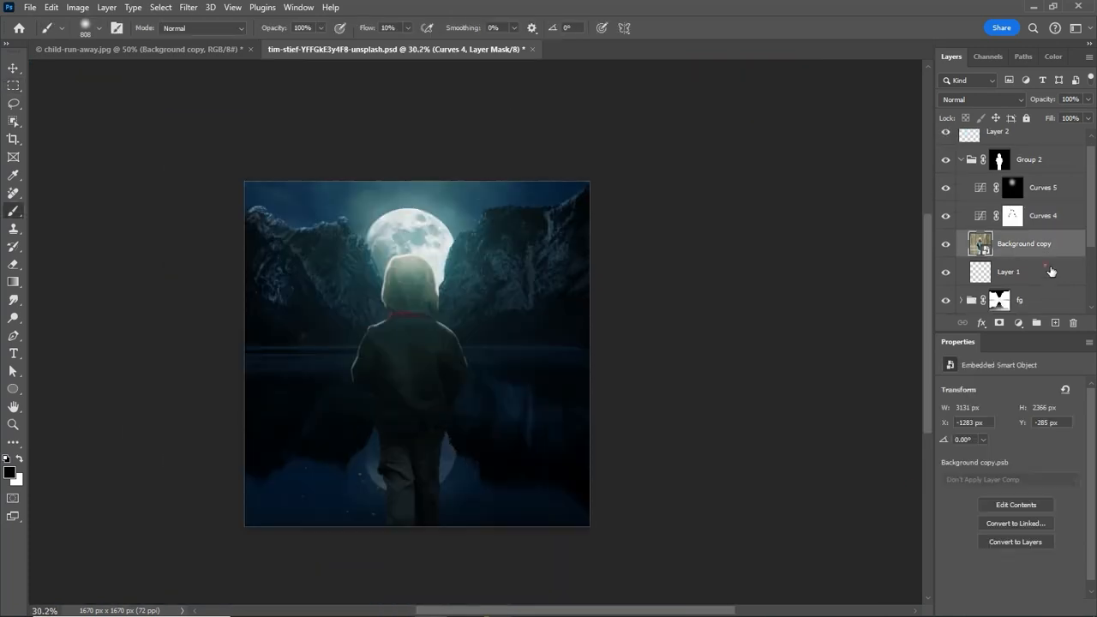
pyautogui.click(1054, 322)
pyautogui.press('v')
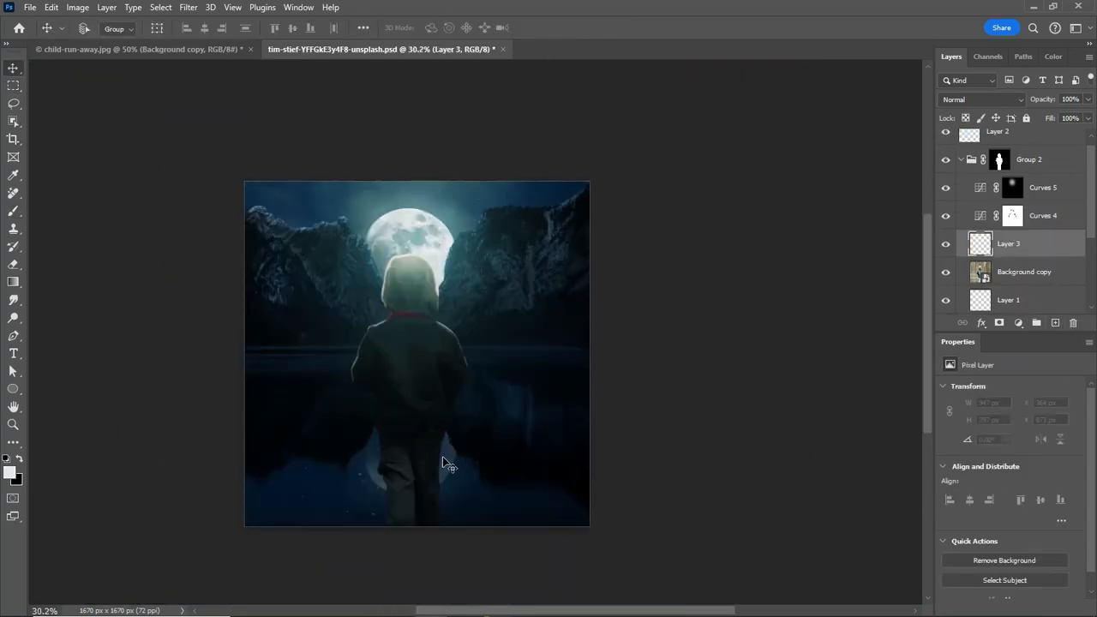
pyautogui.press('b')
pyautogui.scroll(2, 403, 497)
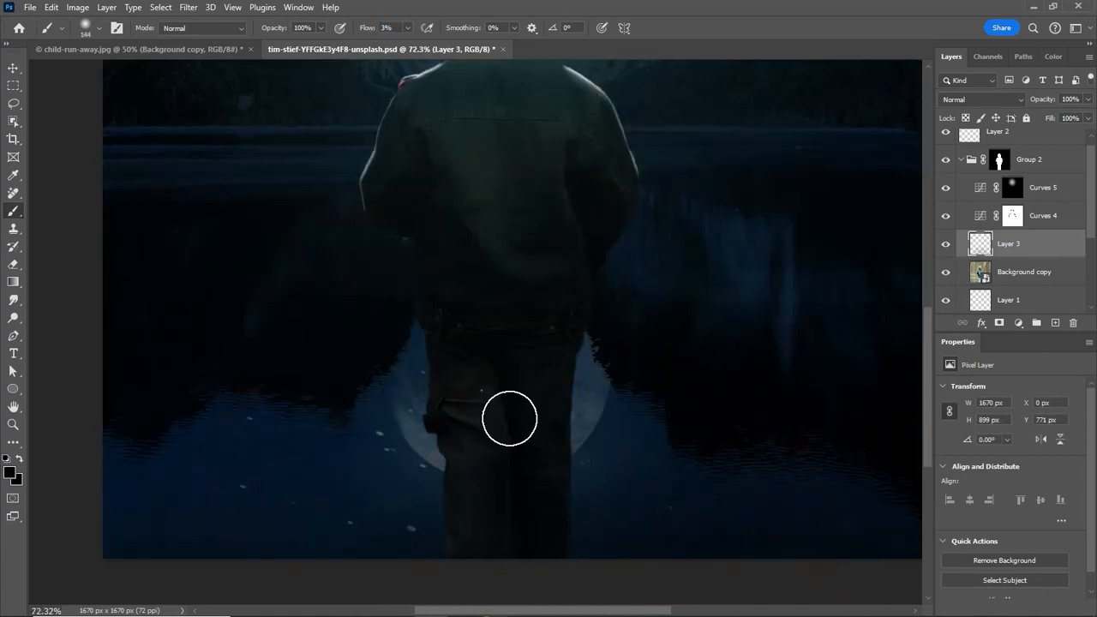
pyautogui.scroll(2, 457, 358)
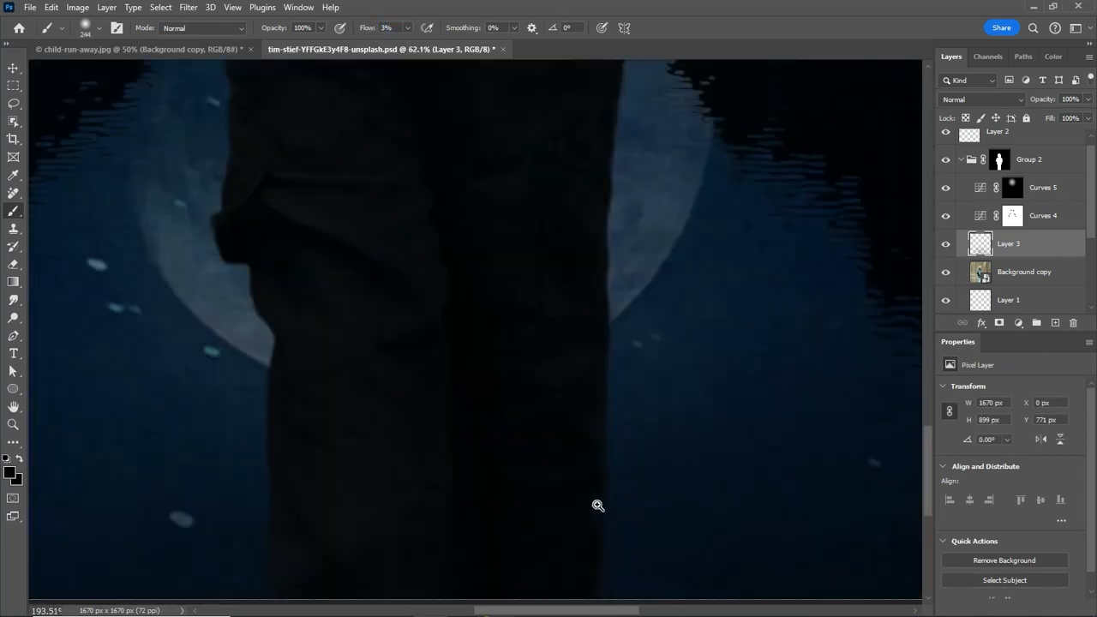
# Flip the placed aurora image vertically, move it up and widen it to about 119% across the canvas
pyautogui.rightClick(464, 348)
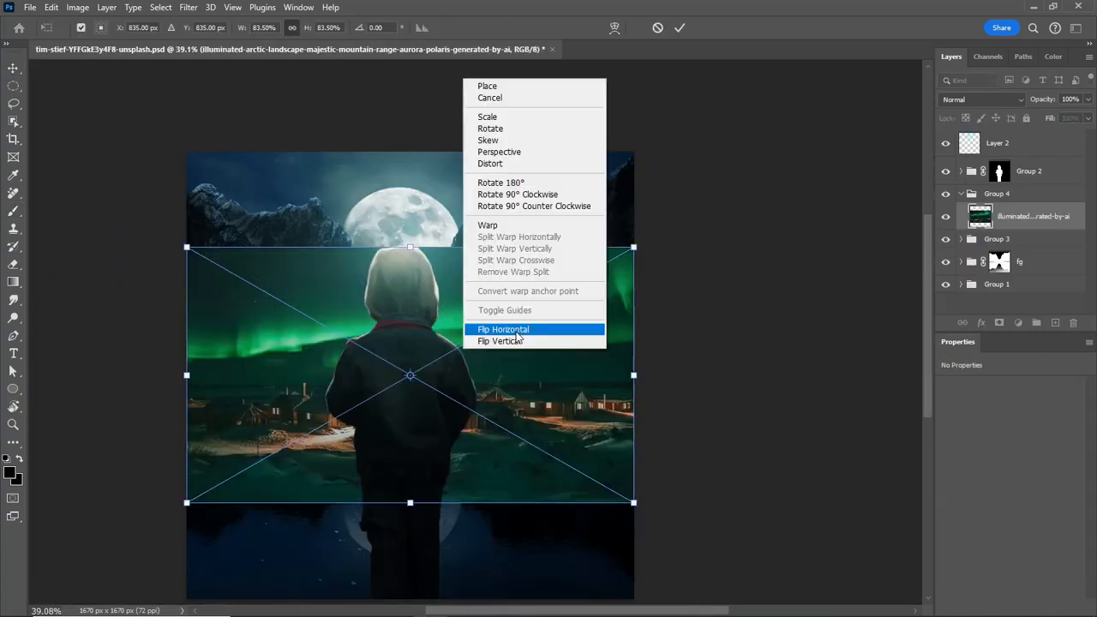
pyautogui.click(516, 341)
pyautogui.moveTo(550, 425); pyautogui.dragTo(564, 338)
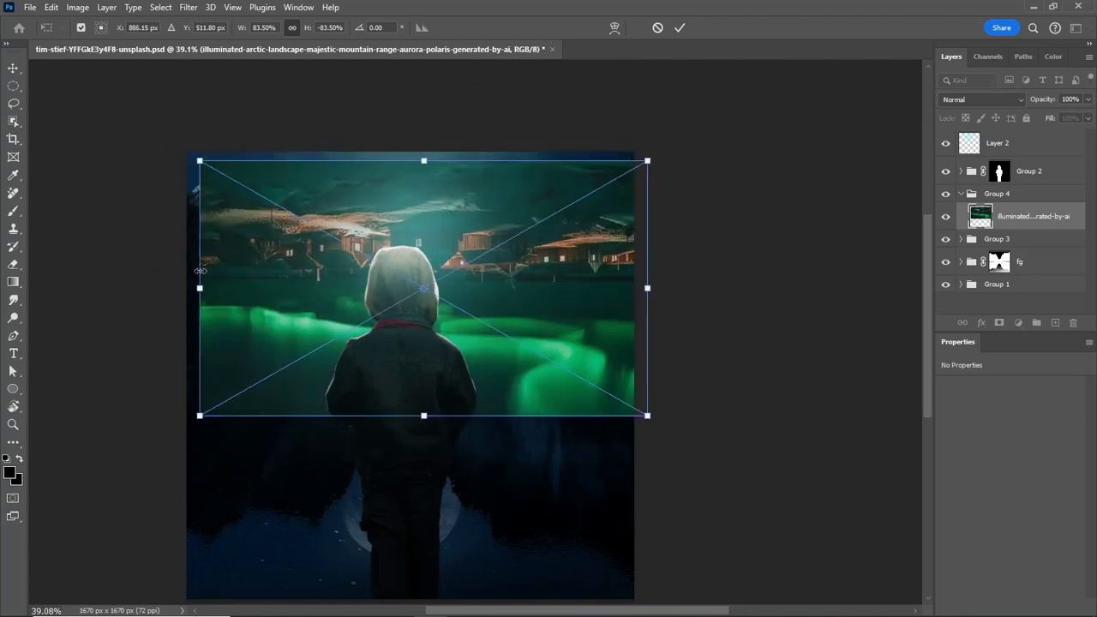
pyautogui.moveTo(648, 288); pyautogui.dragTo(742, 288)
pyautogui.moveTo(742, 416); pyautogui.dragTo(740, 387)
# Set the aurora image's blend mode to Screen and shift it down over the lake's shoreline
pyautogui.click(981, 100)
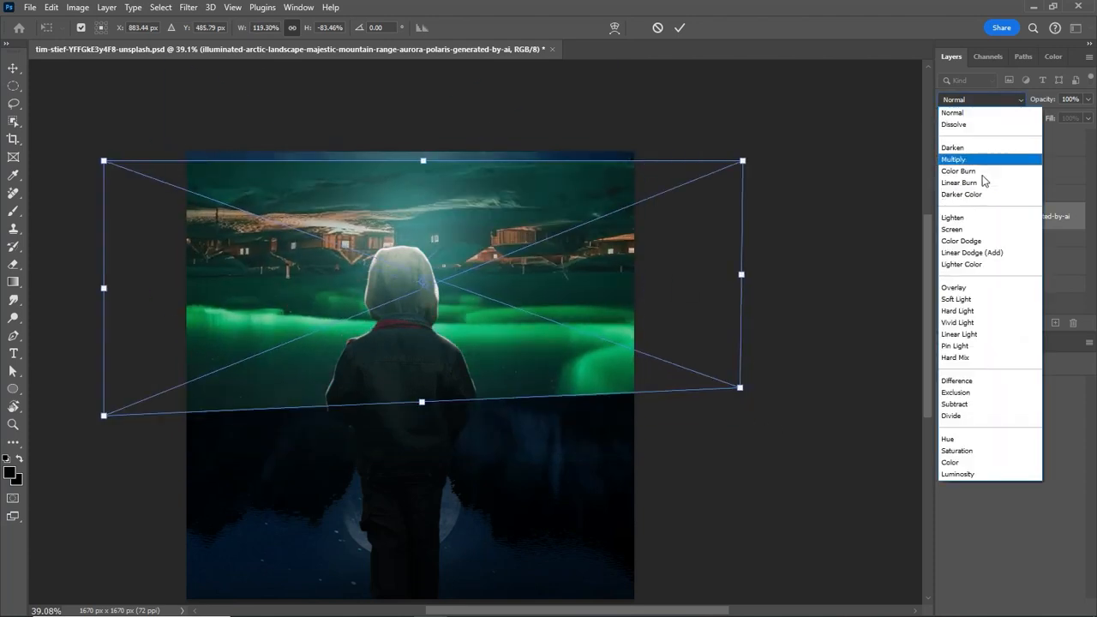
pyautogui.click(977, 221)
pyautogui.press('Down')
pyautogui.moveTo(681, 281); pyautogui.dragTo(663, 303)
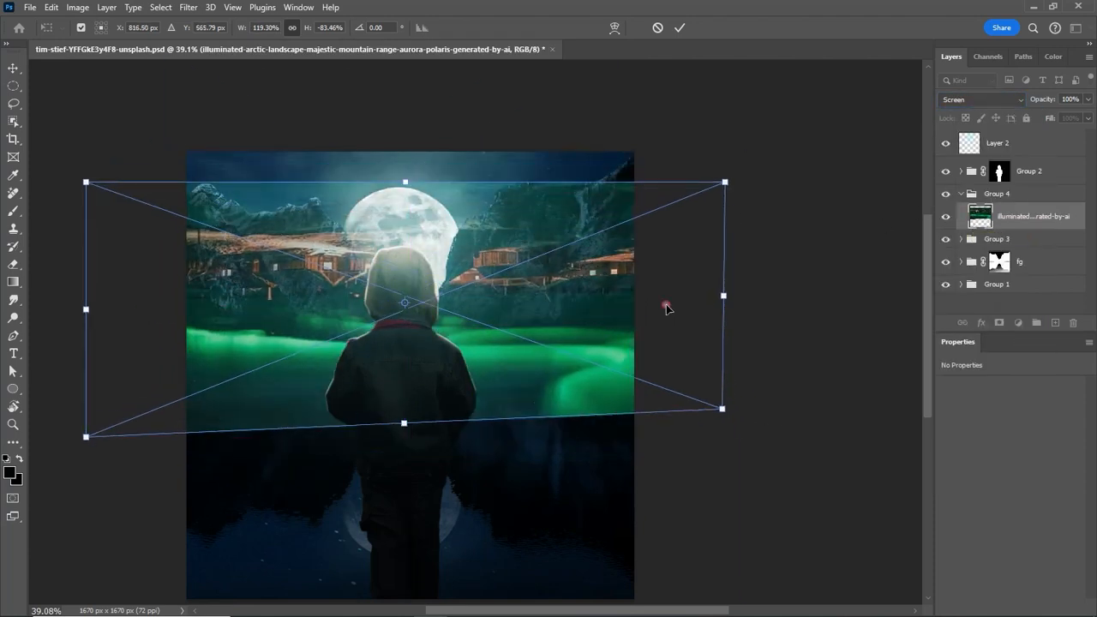
# Stretch the aurora image to about 163% width and 64% height, skew it to follow the shoreline, and apply the transform
pyautogui.moveTo(726, 180); pyautogui.dragTo(732, 158)
pyautogui.moveTo(546, 398); pyautogui.dragTo(569, 405)
pyautogui.moveTo(108, 188); pyautogui.dragTo(107, 215)
pyautogui.hotkey('ctrl', 'z')
pyautogui.moveTo(748, 290); pyautogui.dragTo(866, 283)
pyautogui.moveTo(511, 321); pyautogui.dragTo(509, 361)
pyautogui.moveTo(428, 471); pyautogui.dragTo(428, 441)
pyautogui.moveTo(512, 415); pyautogui.dragTo(546, 389)
pyautogui.scroll(-2, 336, 234)
pyautogui.moveTo(785, 212); pyautogui.dragTo(788, 223)
pyautogui.moveTo(783, 363); pyautogui.dragTo(783, 381)
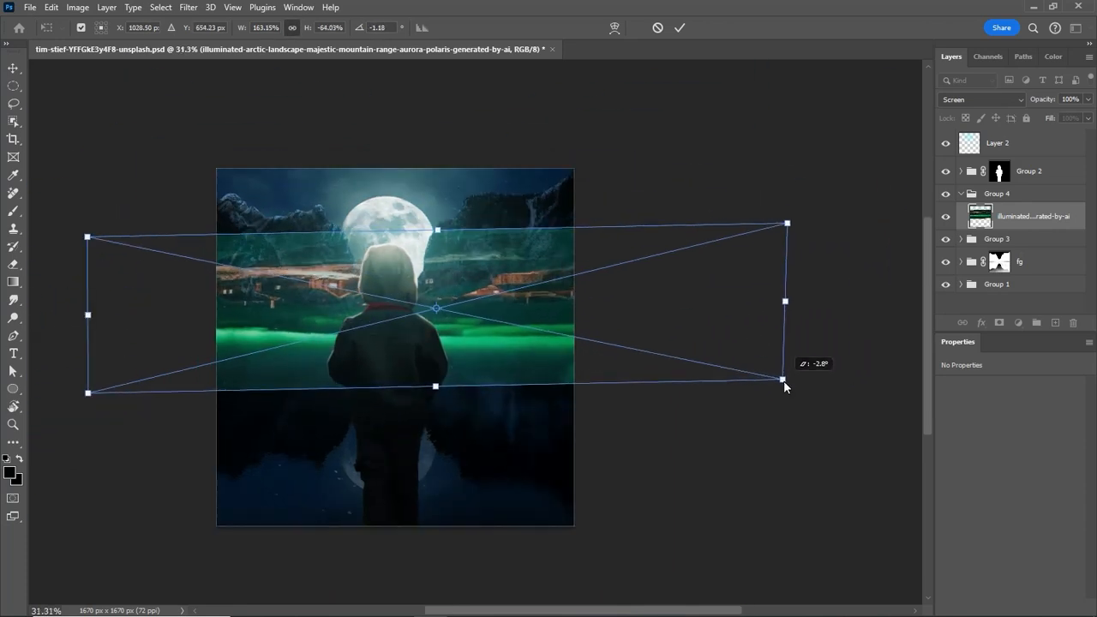
pyautogui.scroll(-5, 389, 303)
pyautogui.press('Return')
# Apply a Curves adjustment to the aurora image with black point at input 28, raised highlights, and input 74 lowered to output 42
pyautogui.hotkey('ctrl', '0')
pyautogui.click(76, 7)
pyautogui.moveTo(80, 41)
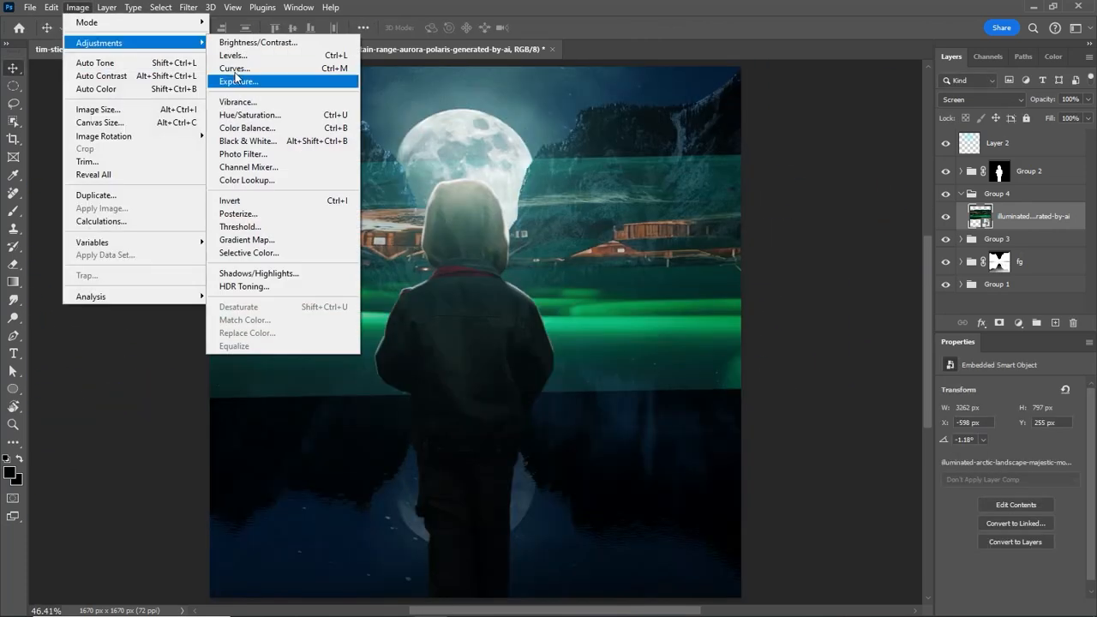
pyautogui.click(245, 78)
pyautogui.moveTo(397, 92); pyautogui.dragTo(749, 63)
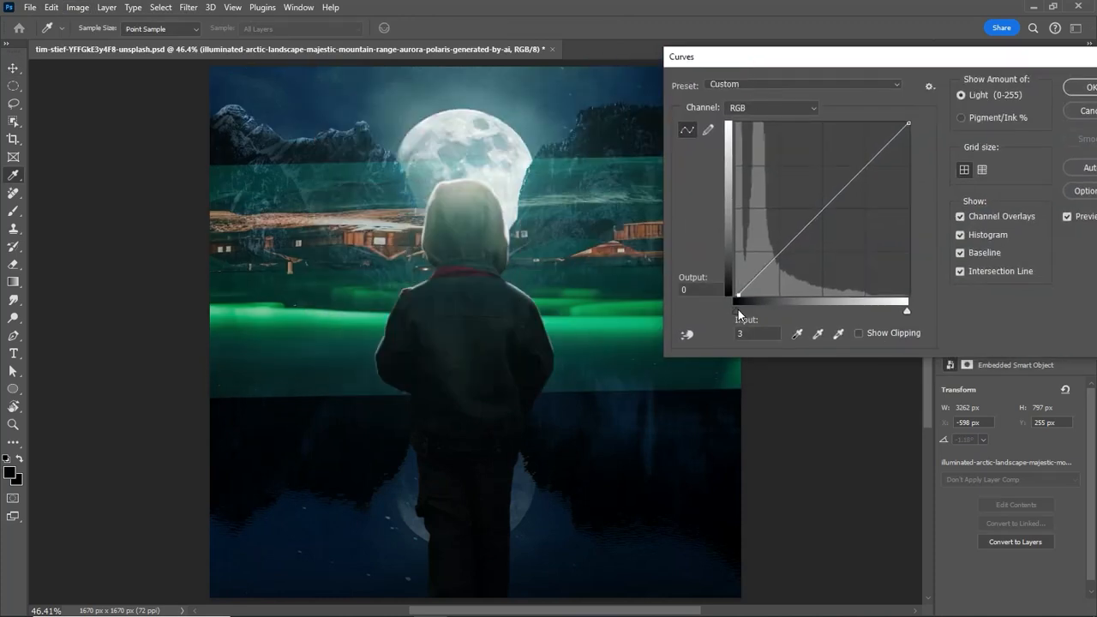
pyautogui.moveTo(737, 310)
pyautogui.mouseDown()
pyautogui.moveTo(771, 307)
pyautogui.moveTo(753, 299)
pyautogui.mouseUp()
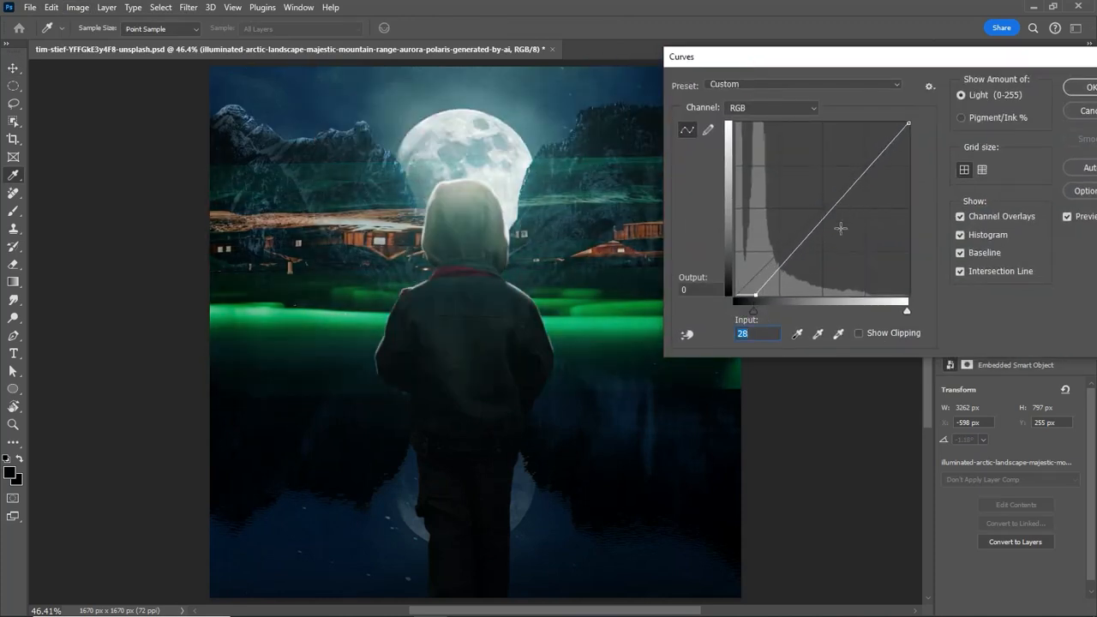
pyautogui.moveTo(896, 146); pyautogui.dragTo(897, 139)
pyautogui.moveTo(776, 265); pyautogui.dragTo(791, 272)
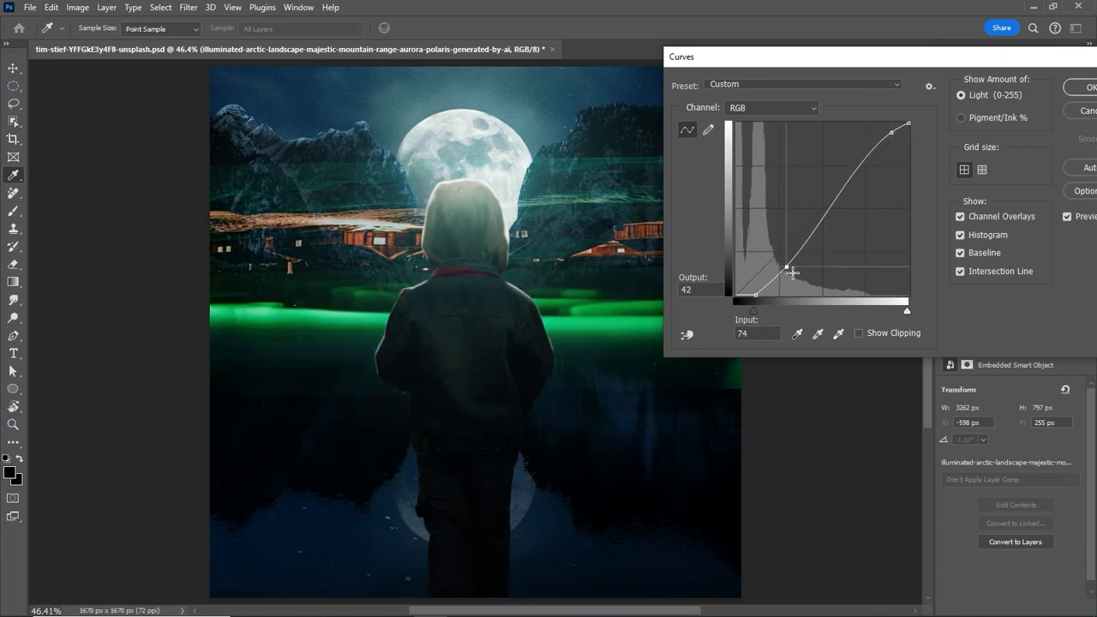
pyautogui.press('Return')
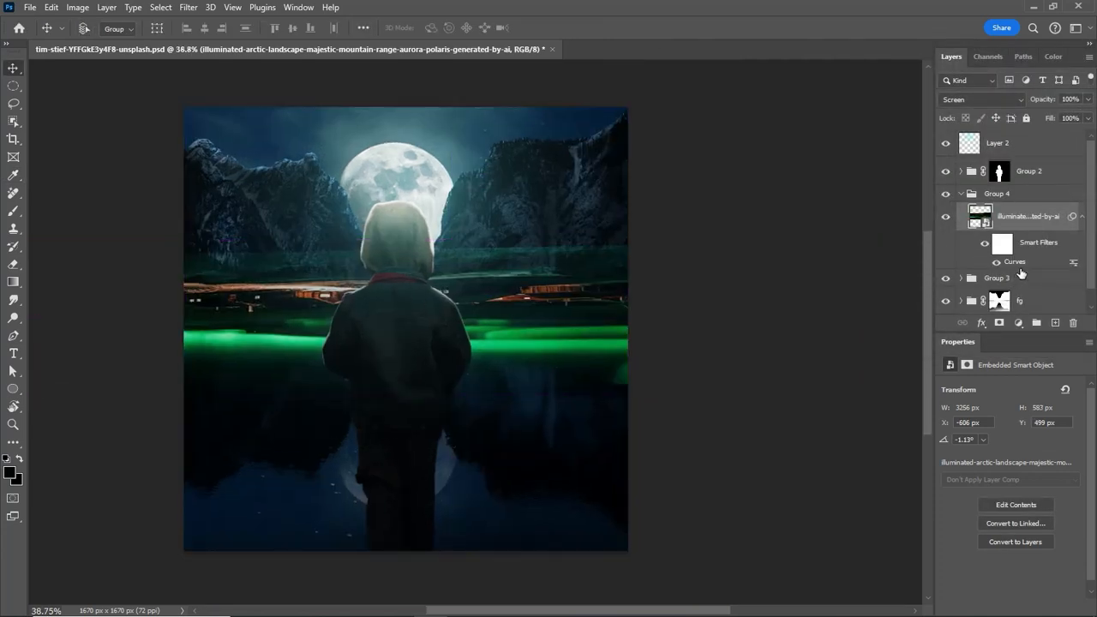
# Add a black mask to the aurora image and paint white with a flattened soft brush to reveal the green band along the shoreline
pyautogui.keyDown('alt'); pyautogui.click(999, 327); pyautogui.keyUp('alt')
pyautogui.press('b')
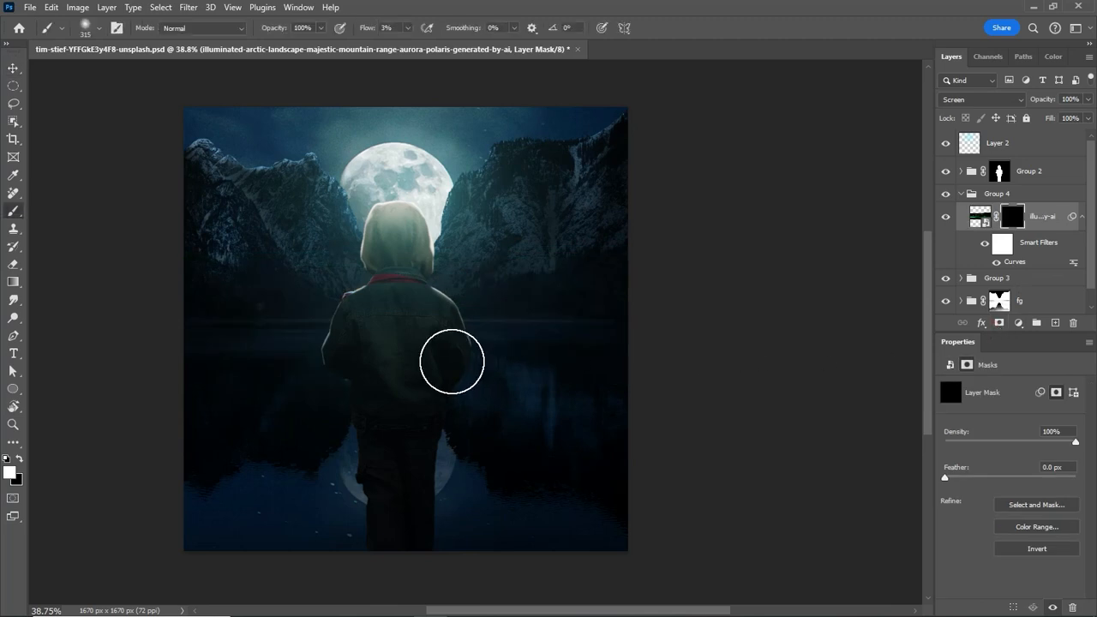
pyautogui.rightClick(452, 361)
pyautogui.click(348, 354)
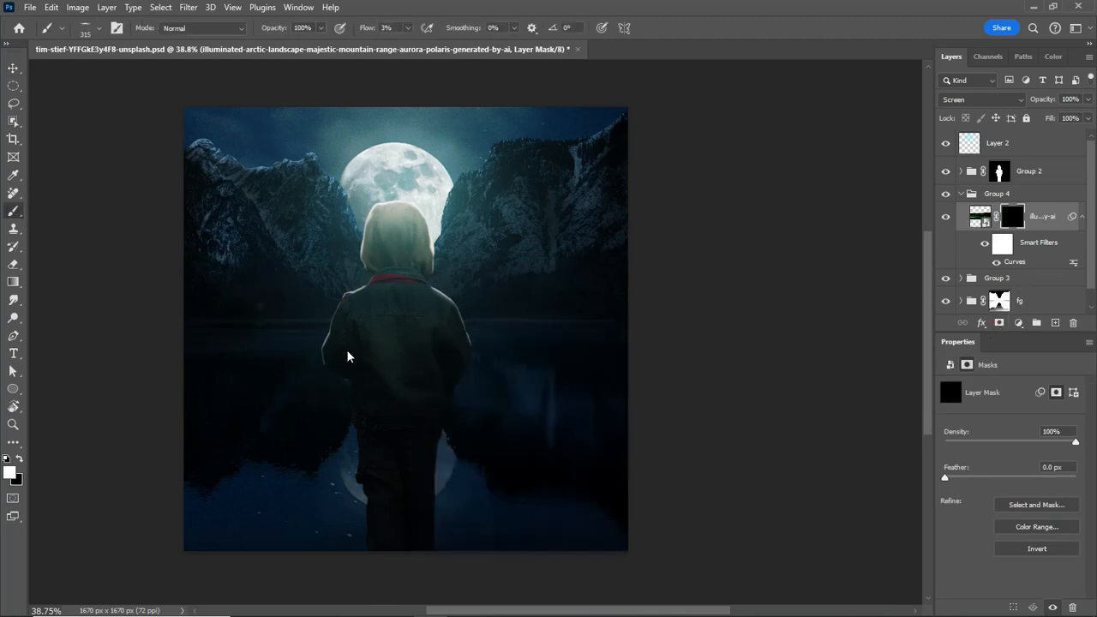
pyautogui.moveTo(348, 355)
pyautogui.keyDown('alt'); pyautogui.mouseDown()
pyautogui.moveTo(415, 355)
pyautogui.moveTo(191, 352)
pyautogui.mouseUp(); pyautogui.keyUp('alt')
pyautogui.hotkey('shift', '1')
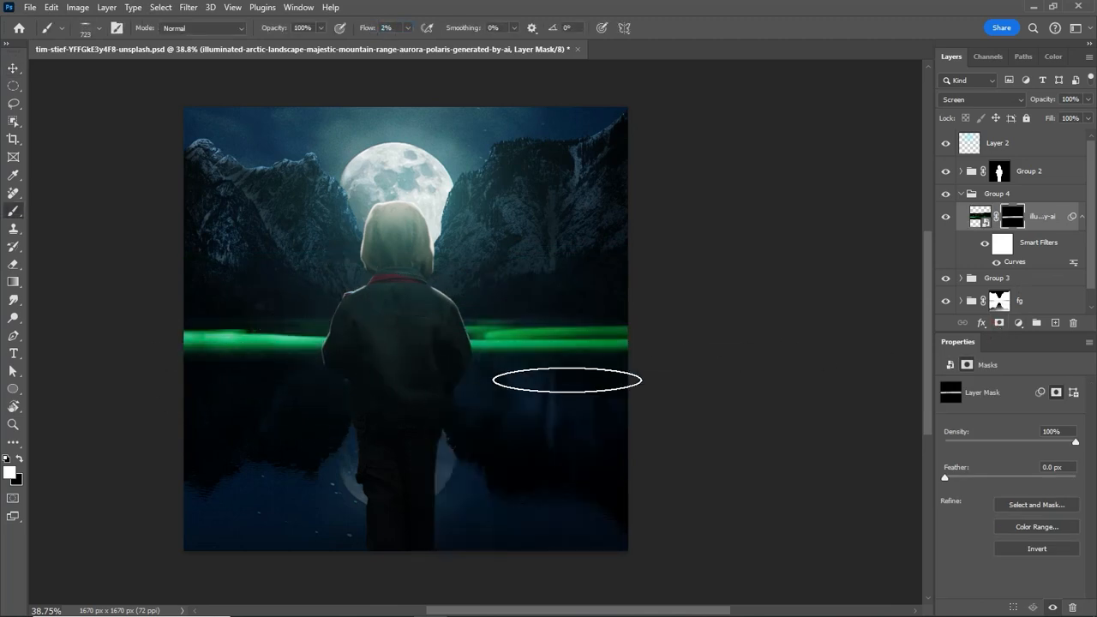
pyautogui.keyDown('ctrl'); pyautogui.moveTo(452, 373); pyautogui.dragTo(497, 386); pyautogui.keyUp('ctrl')
# Add a Linear Dodge (Add) layer below the aurora image and paint sampled green glow onto the water at 1% flow
pyautogui.click(1081, 216)
pyautogui.click(1035, 262)
pyautogui.click(1047, 221)
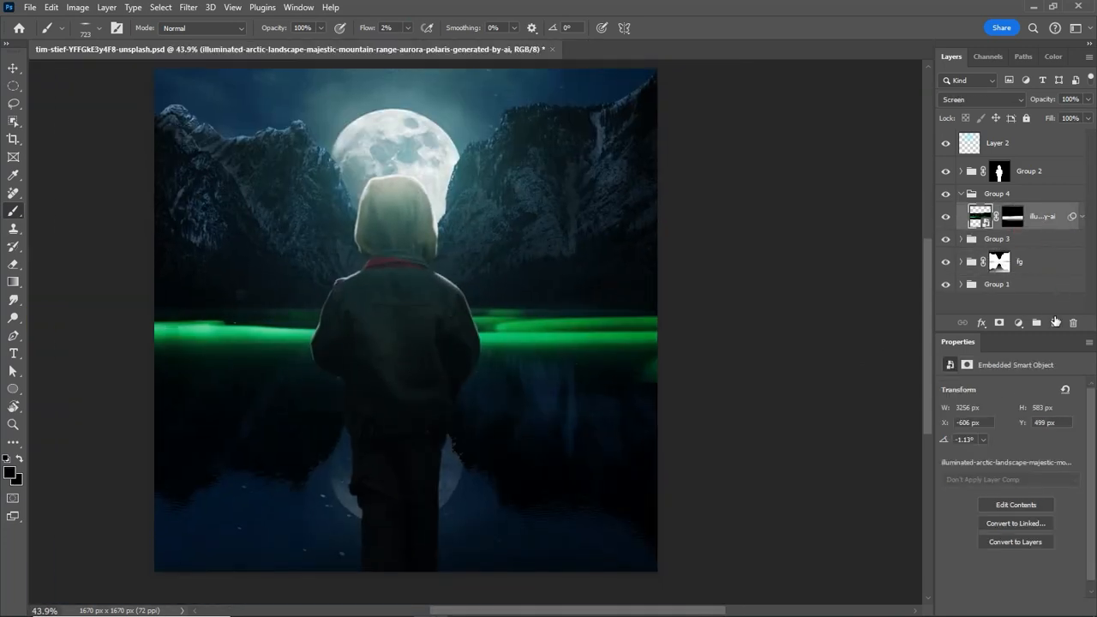
pyautogui.keyDown('ctrl'); pyautogui.click(1057, 323); pyautogui.keyUp('ctrl')
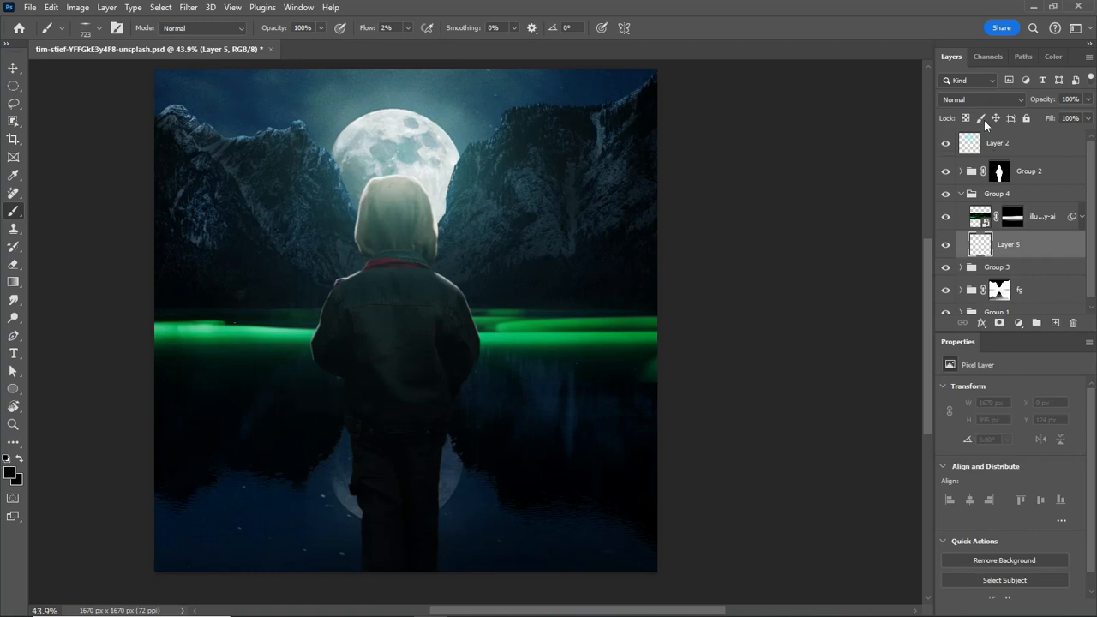
pyautogui.click(987, 98)
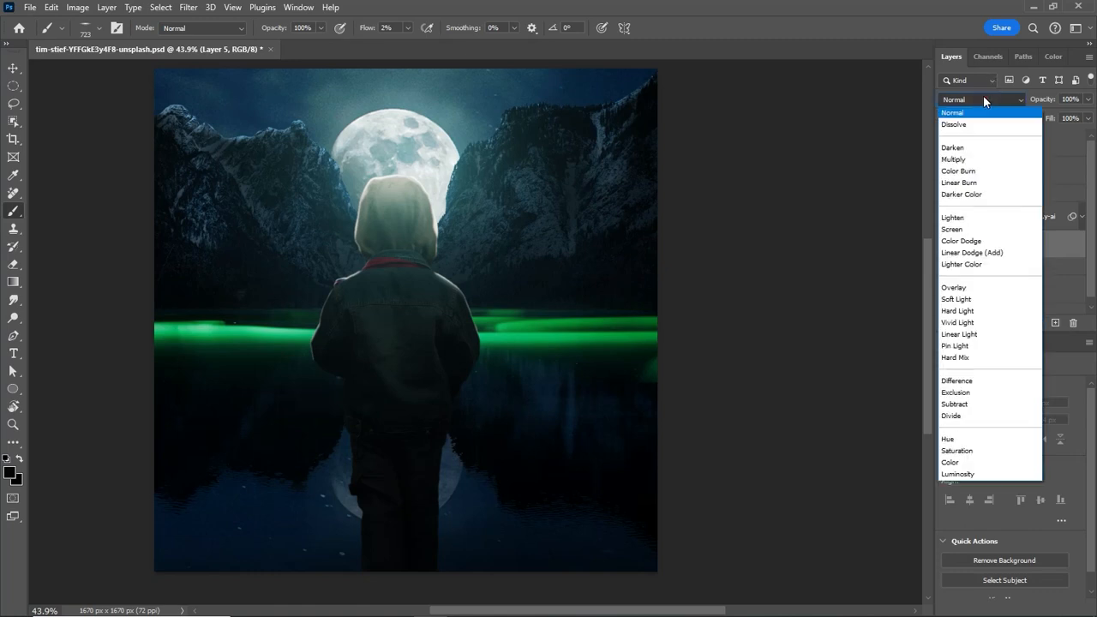
pyautogui.click(964, 253)
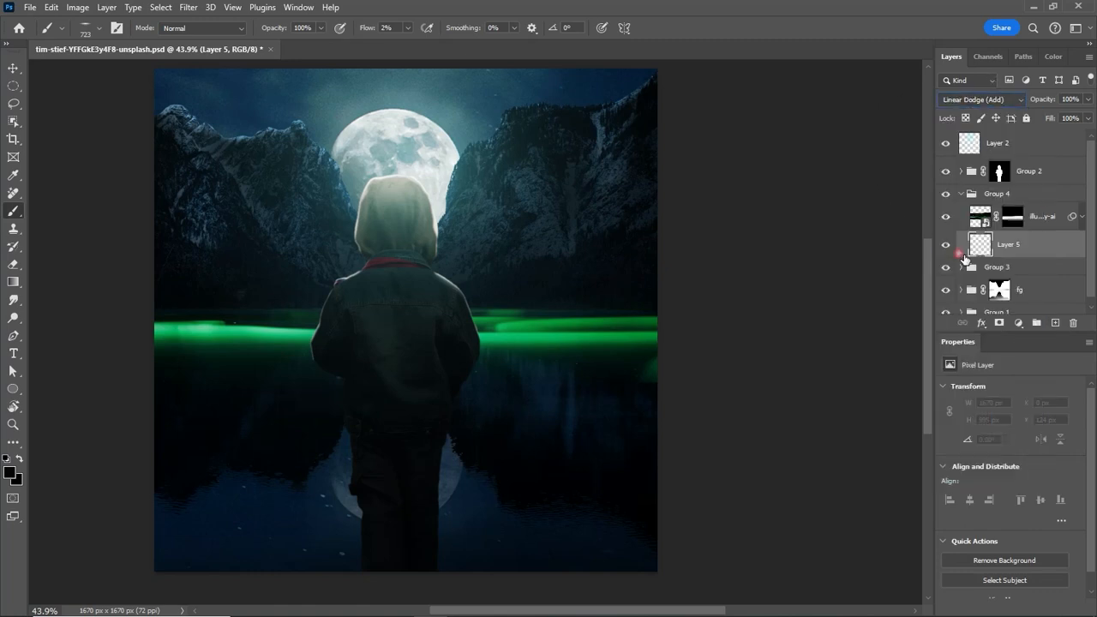
pyautogui.keyDown('alt'); pyautogui.click(531, 341); pyautogui.keyUp('alt')
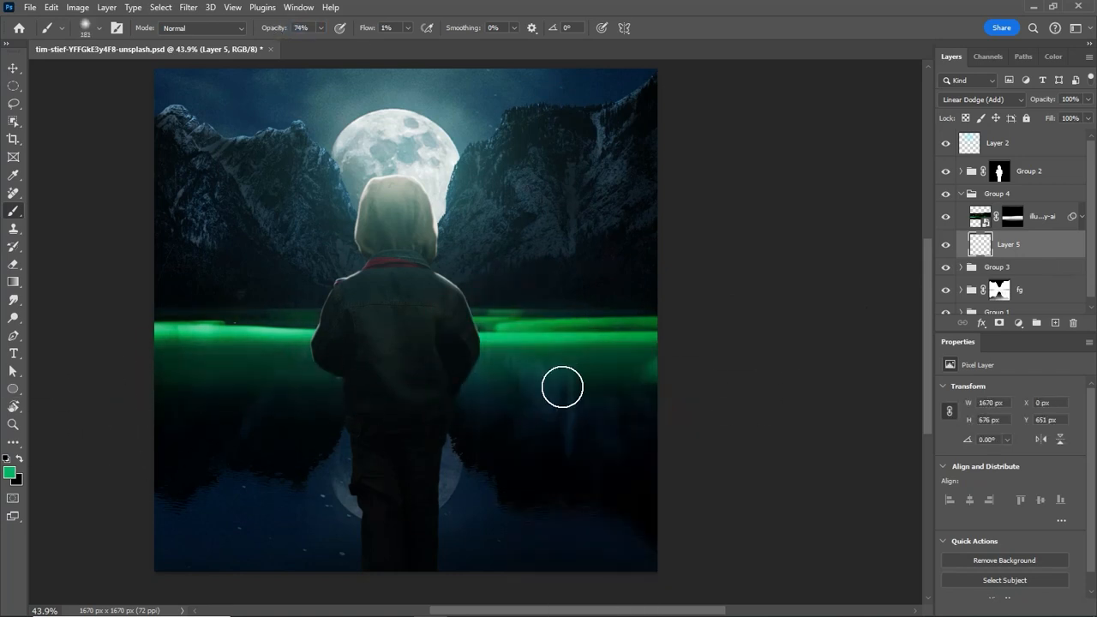
pyautogui.moveTo(406, 333)
pyautogui.mouseDown()
pyautogui.moveTo(338, 333)
pyautogui.moveTo(406, 334)
pyautogui.mouseUp()
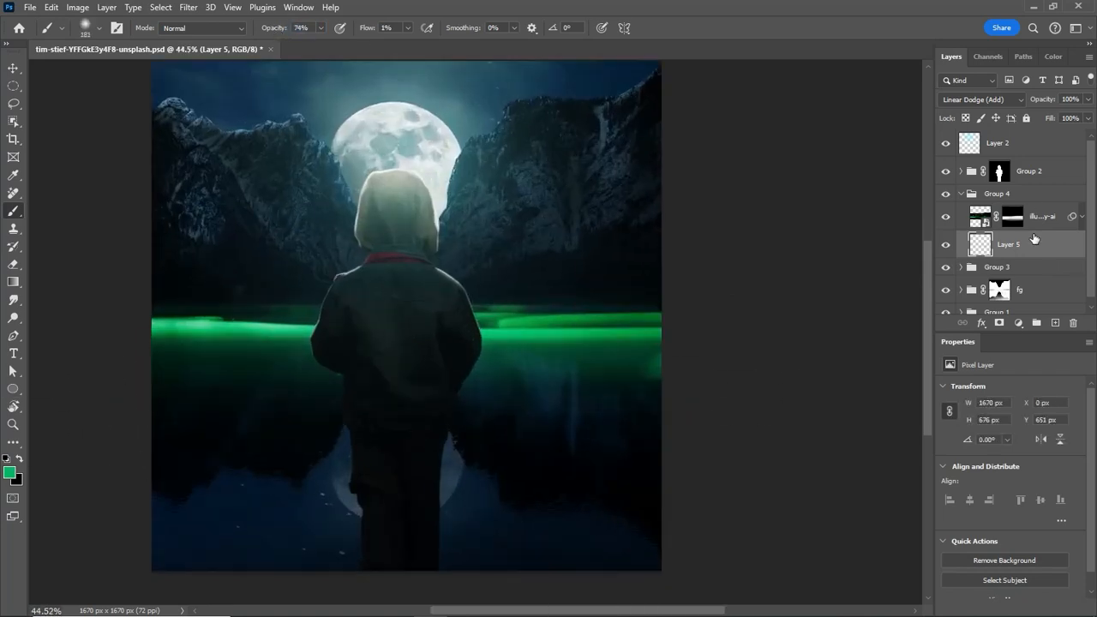
# Duplicate Layer 5 above the aurora image, clear its pixels, and paint a soft green glow beside the child
pyautogui.keyDown('alt'); pyautogui.moveTo(1033, 242); pyautogui.dragTo(1014, 211); pyautogui.keyUp('alt')
pyautogui.hotkey('ctrl', 'a')
pyautogui.press('Delete')
pyautogui.hotkey('ctrl', 'd')
pyautogui.keyDown('alt'); pyautogui.moveTo(589, 366); pyautogui.dragTo(633, 367); pyautogui.keyUp('alt')
pyautogui.moveTo(590, 366); pyautogui.dragTo(557, 362)
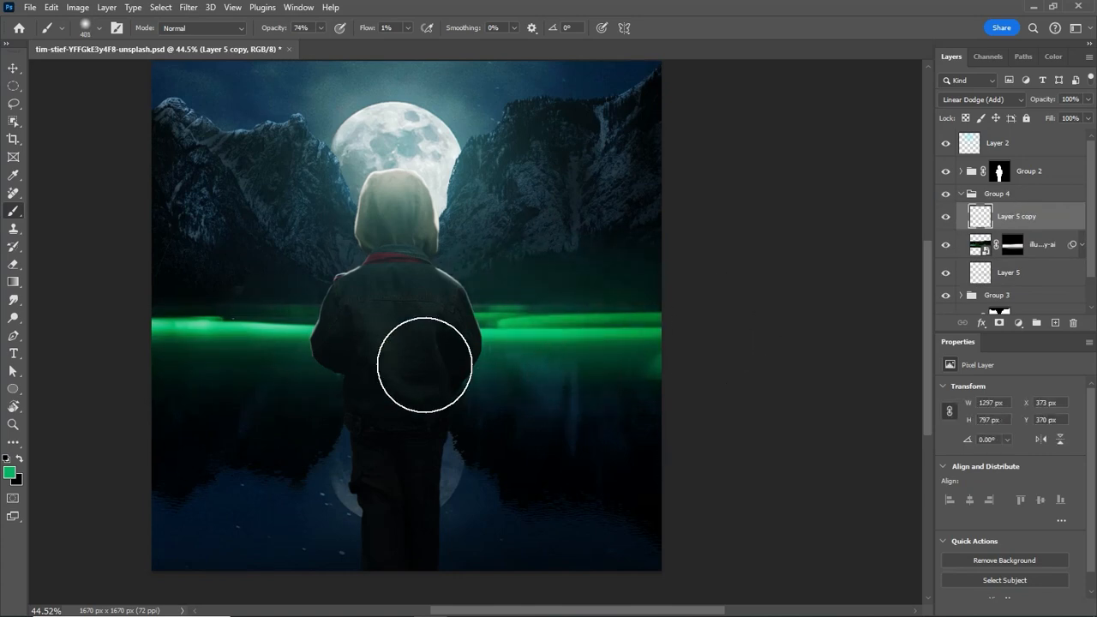
# Paint a wide haze of sampled light green across the shoreline on Layer 5 copy and set the layer's opacity to 14%
pyautogui.keyDown('alt'); pyautogui.click(211, 326); pyautogui.keyUp('alt')
pyautogui.moveTo(147, 368); pyautogui.dragTo(257, 352)
pyautogui.moveTo(530, 371); pyautogui.dragTo(494, 365)
pyautogui.moveTo(277, 310)
pyautogui.mouseDown()
pyautogui.moveTo(254, 318)
pyautogui.moveTo(372, 377)
pyautogui.mouseUp()
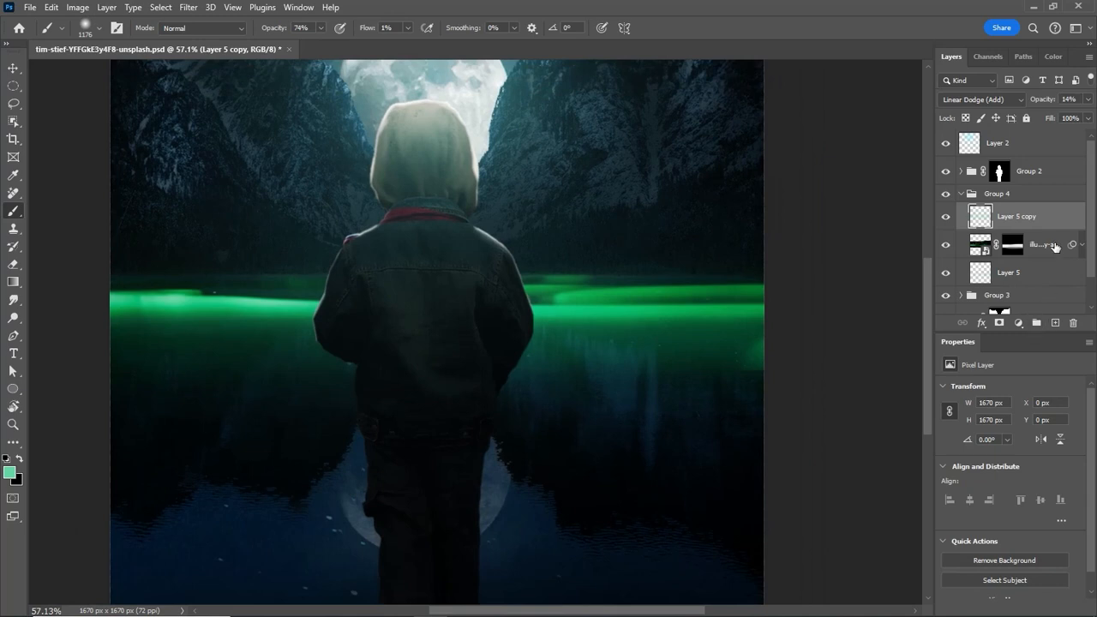
# Add a Curves adjustment above the aurora image, raise the green channel's input 81 to output 170, and mask it to the water reflections
pyautogui.click(1054, 247)
pyautogui.click(1018, 323)
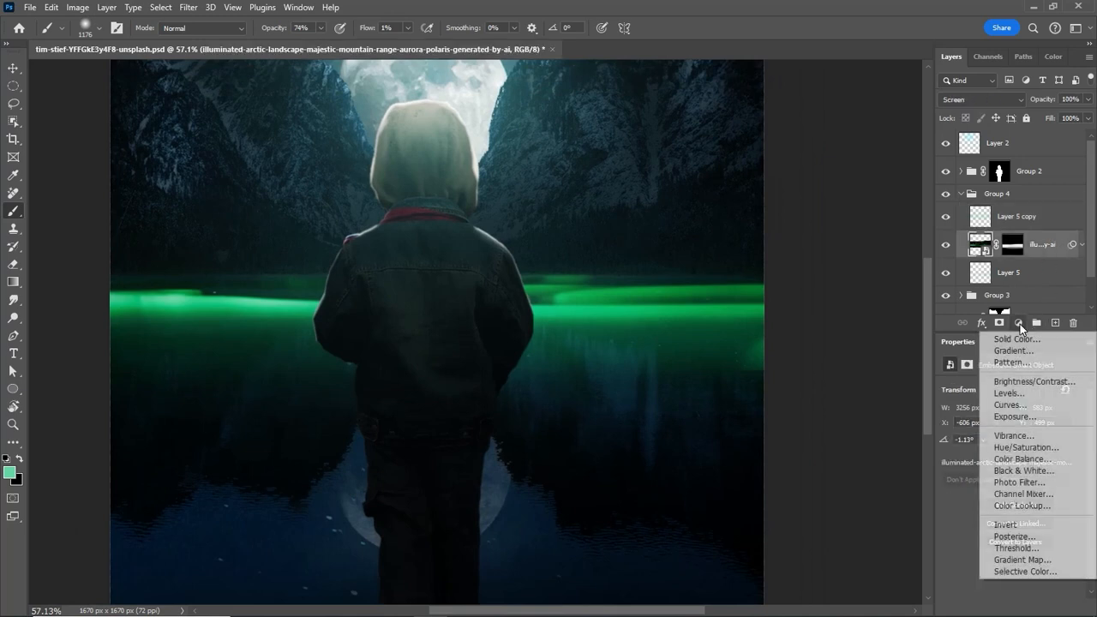
pyautogui.click(1010, 404)
pyautogui.moveTo(1049, 453); pyautogui.dragTo(1011, 455)
pyautogui.click(1006, 408)
pyautogui.click(994, 435)
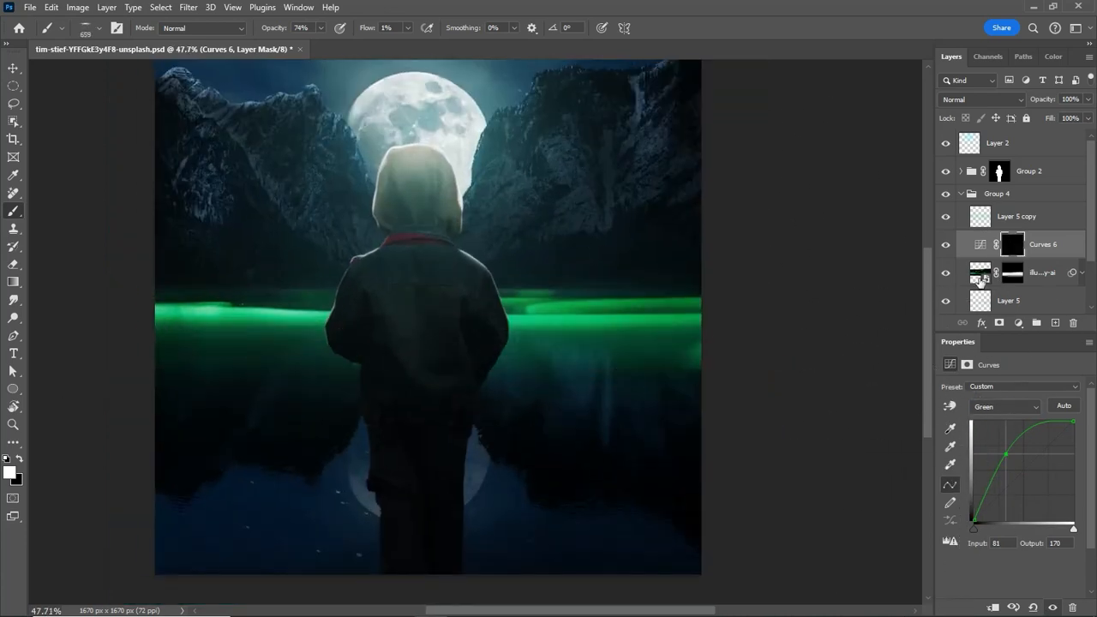
pyautogui.scroll(-5, 368, 373)
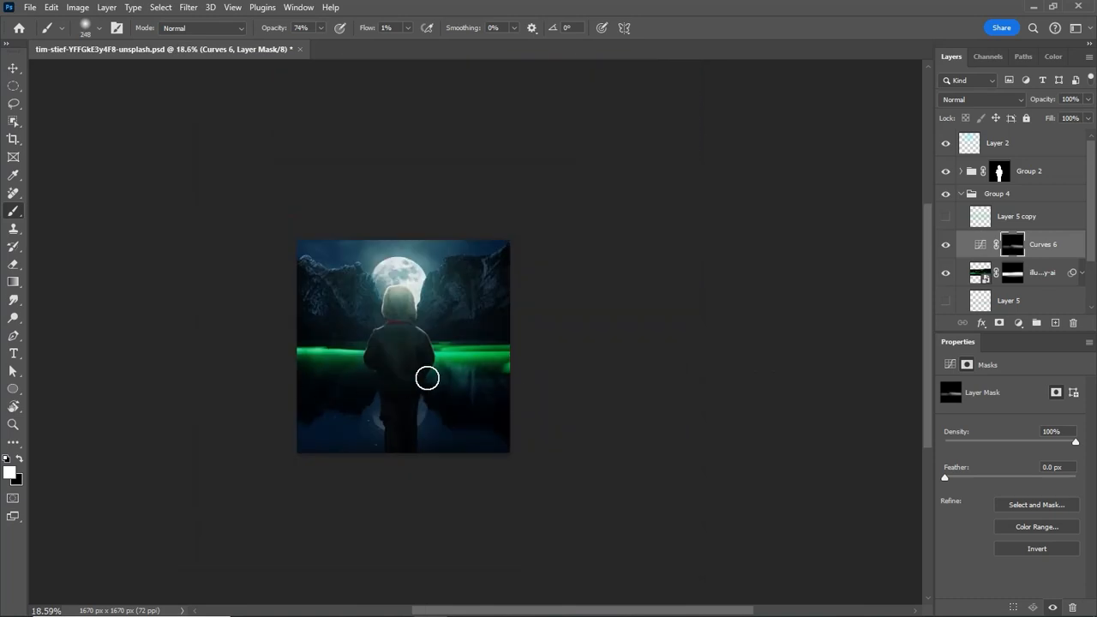
pyautogui.scroll(5, 462, 394)
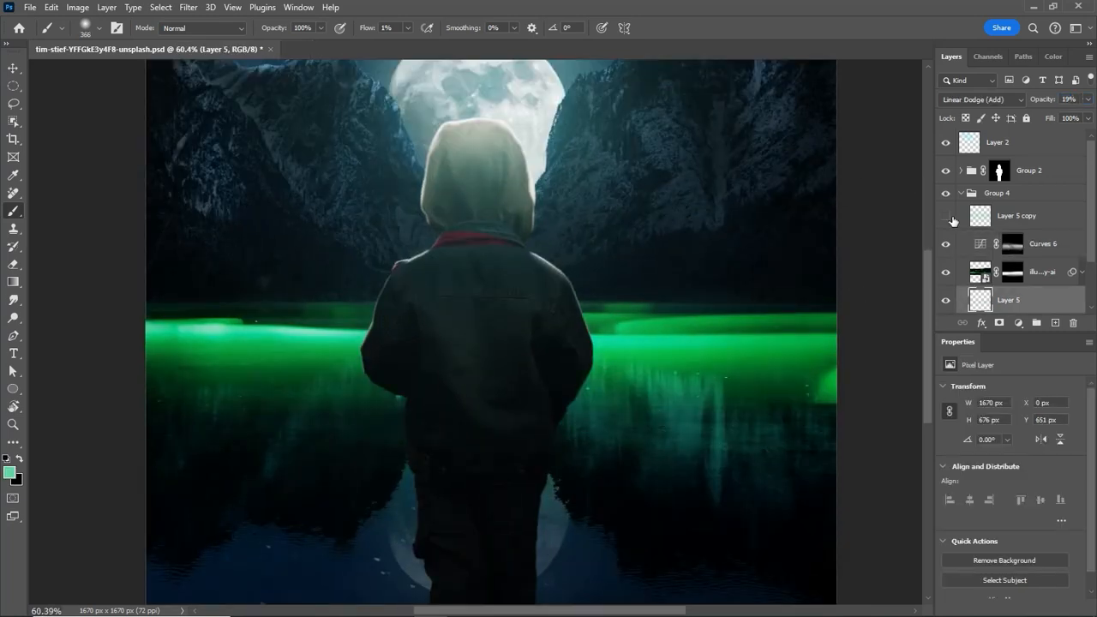
# Stamp all visible layers into a new layer above Layer 2 and convert it to a smart object
pyautogui.scroll(-5, 428, 356)
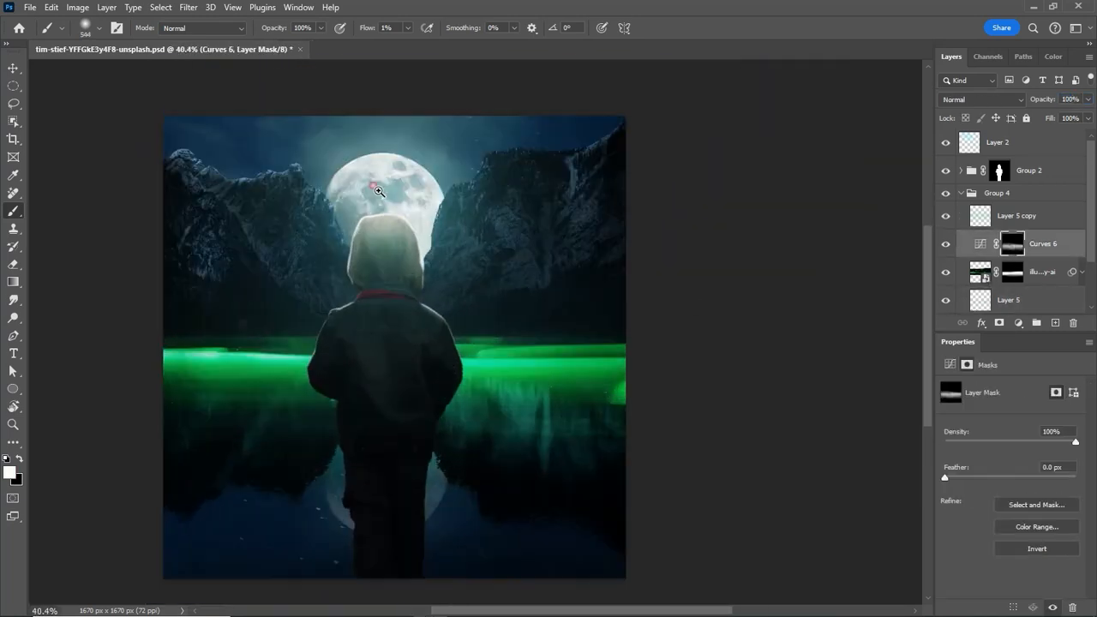
pyautogui.scroll(-5, 368, 360)
pyautogui.scroll(4, 368, 360)
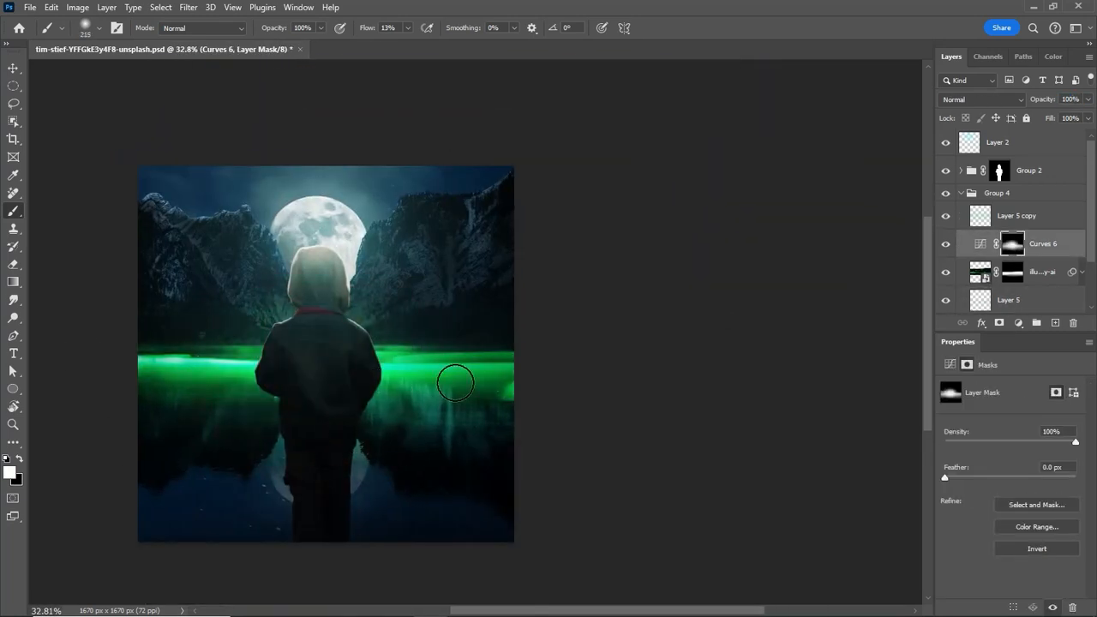
pyautogui.scroll(4, 392, 421)
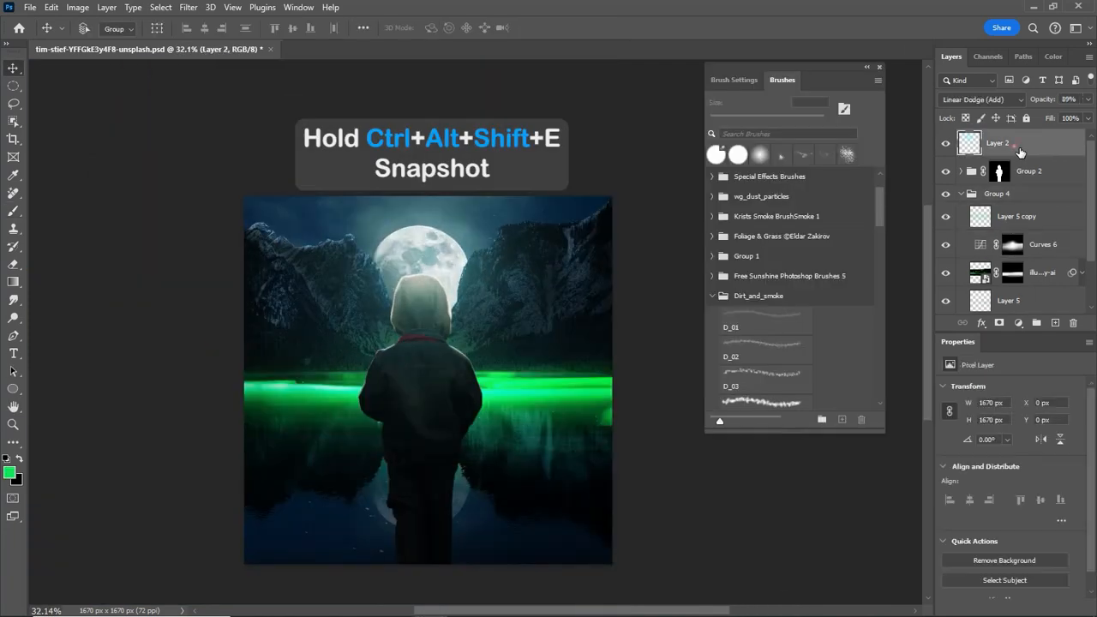
pyautogui.hotkey('ctrl', 'alt', 'shift', 'e')
pyautogui.rightClick(1010, 142)
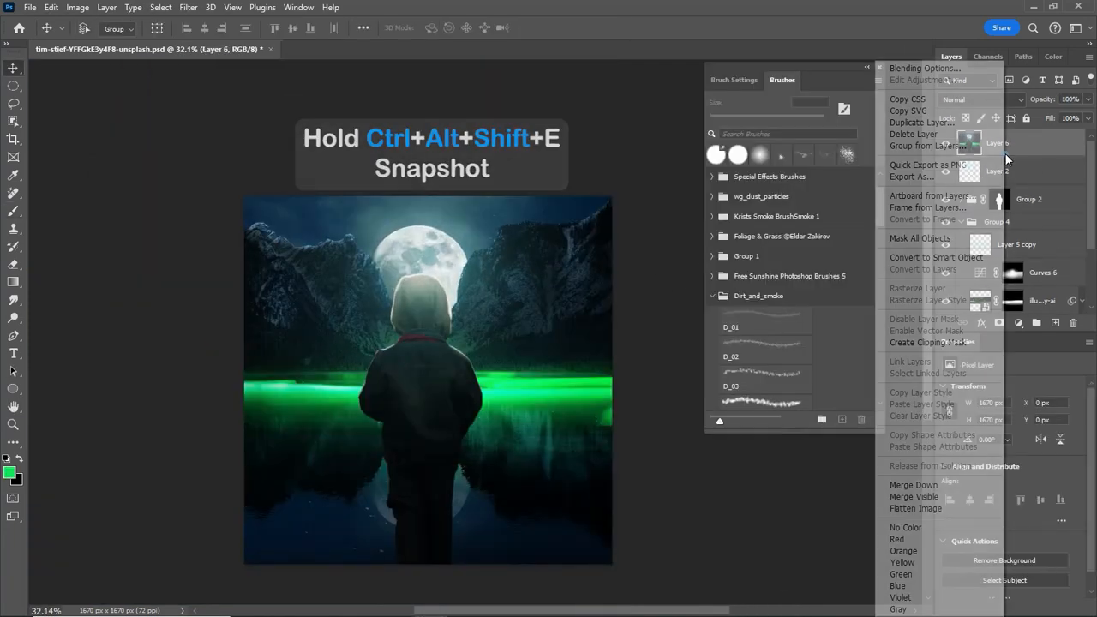
pyautogui.click(965, 258)
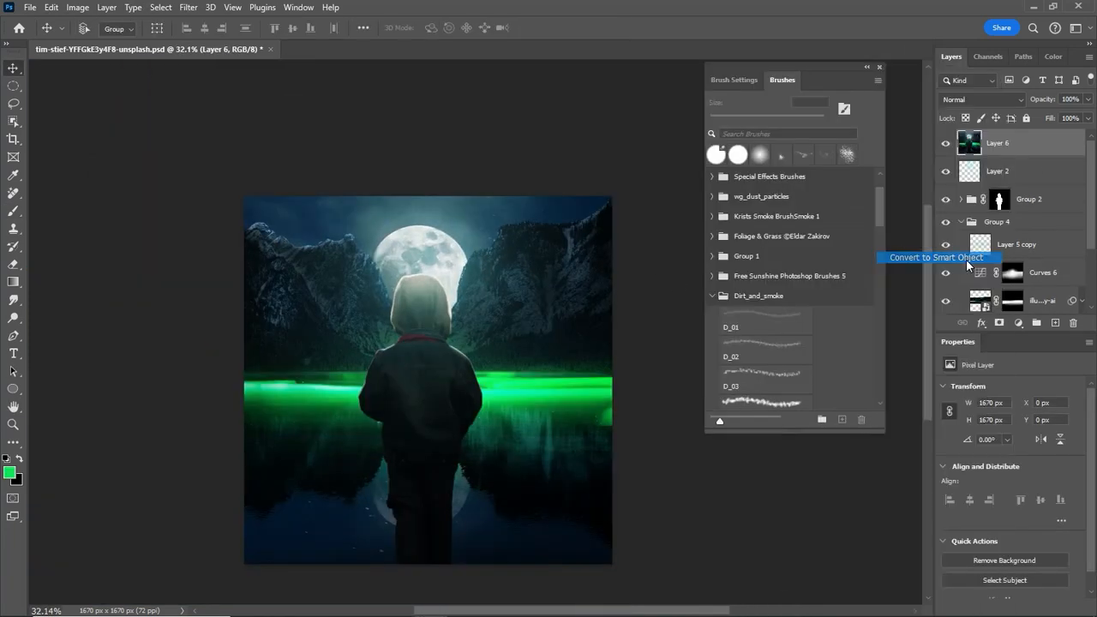
# Start a Camera Raw filter on Layer 6 and set temperature -14, tint -4, highlights +9 and shadows -19
pyautogui.click(189, 7)
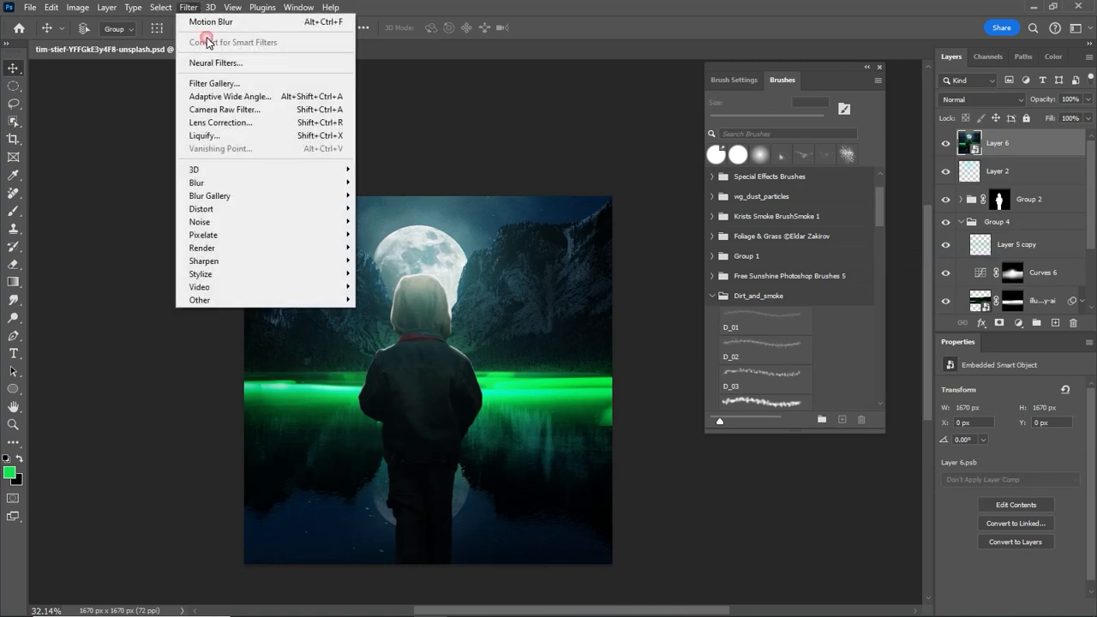
pyautogui.click(225, 112)
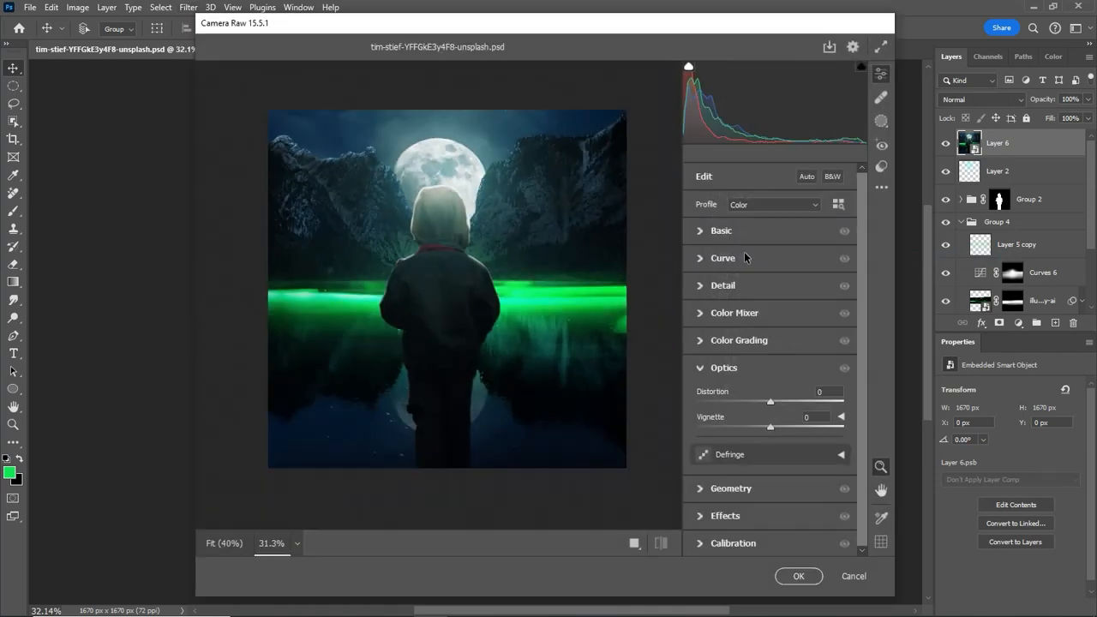
pyautogui.moveTo(769, 243); pyautogui.dragTo(761, 248)
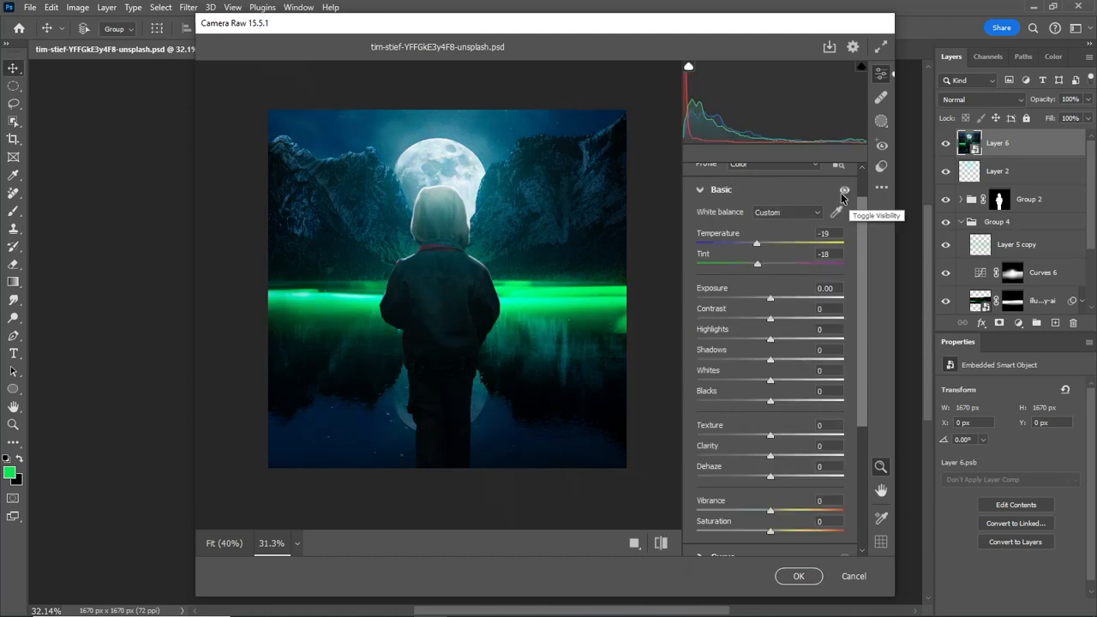
pyautogui.doubleClick(770, 260)
pyautogui.moveTo(757, 245); pyautogui.dragTo(761, 245)
pyautogui.moveTo(770, 339)
pyautogui.mouseDown()
pyautogui.moveTo(793, 341)
pyautogui.moveTo(777, 339)
pyautogui.mouseUp()
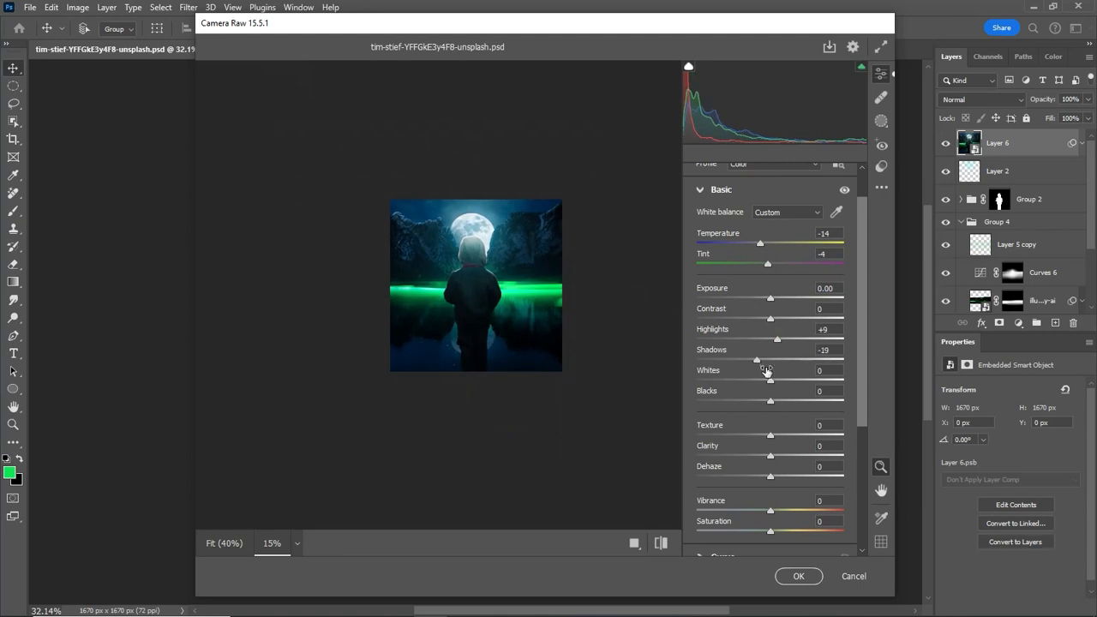
pyautogui.moveTo(777, 449); pyautogui.dragTo(734, 458)
# Set the green hue to +9 in the Color Mixer and adjust the aqua and blue hues
pyautogui.scroll(-3, 766, 460)
pyautogui.click(704, 516)
pyautogui.moveTo(769, 389); pyautogui.dragTo(797, 394)
pyautogui.click(752, 357)
pyautogui.click(769, 356)
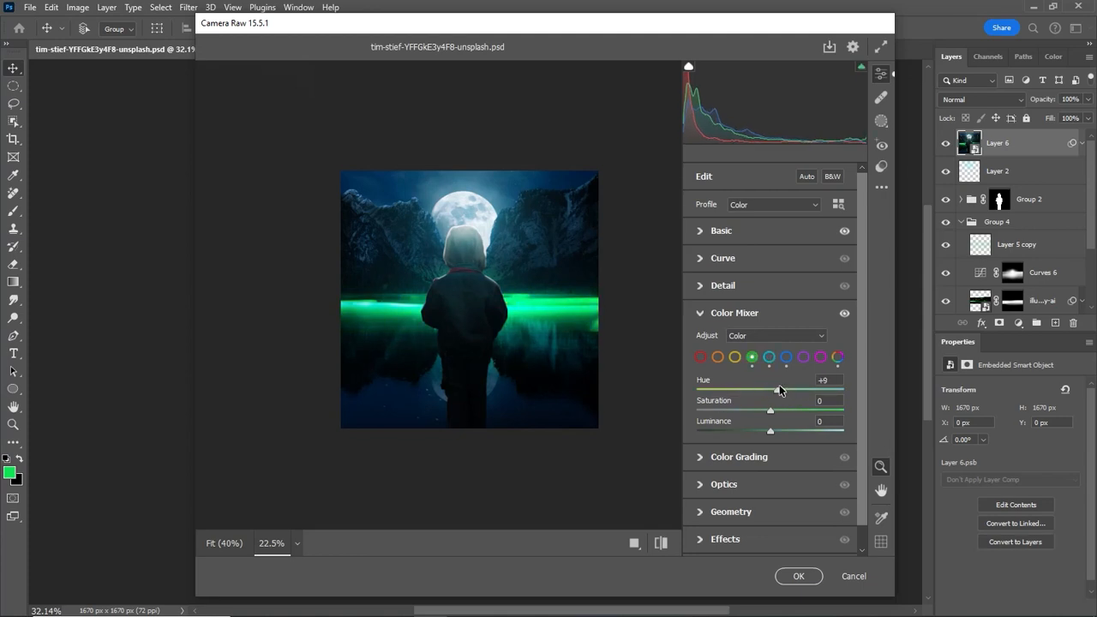
pyautogui.click(786, 358)
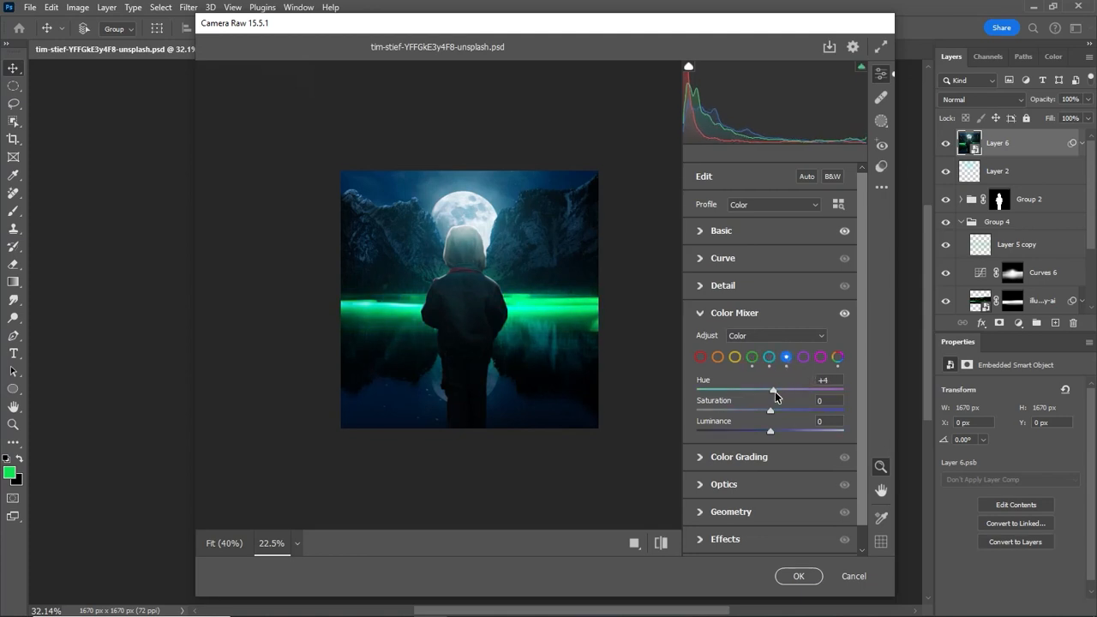
pyautogui.moveTo(771, 392); pyautogui.dragTo(729, 404)
# Color grade the highlights blue at hue 219 and saturation 38, tint the shadows green, and apply the Camera Raw filter
pyautogui.click(734, 457)
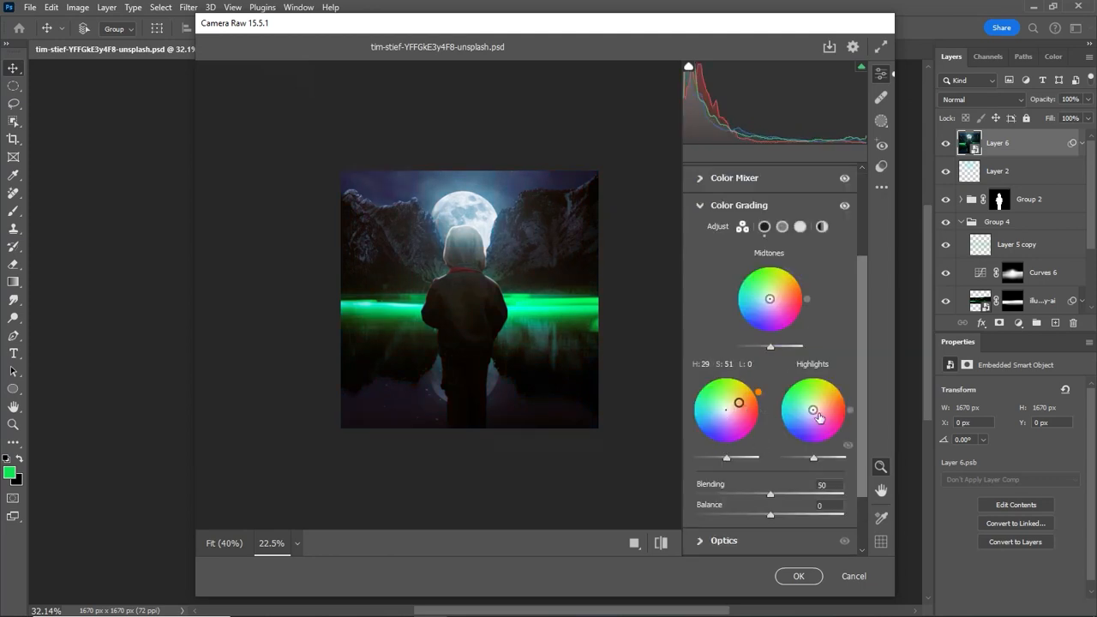
pyautogui.moveTo(818, 418); pyautogui.dragTo(807, 422)
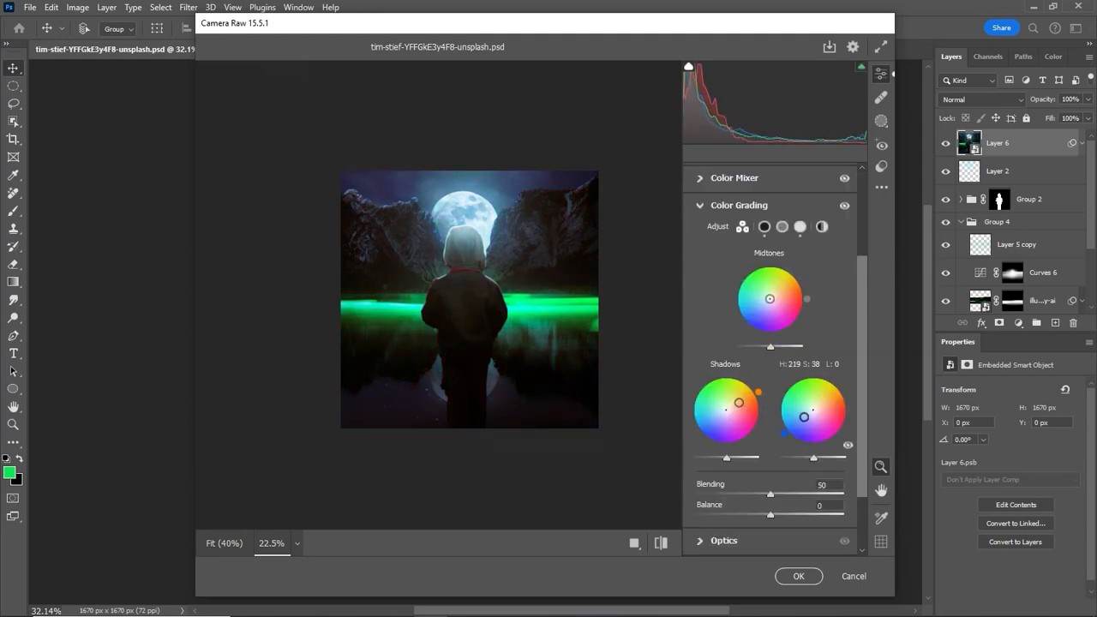
pyautogui.moveTo(420, 307); pyautogui.dragTo(379, 314)
pyautogui.click(844, 207)
pyautogui.moveTo(738, 403); pyautogui.dragTo(720, 396)
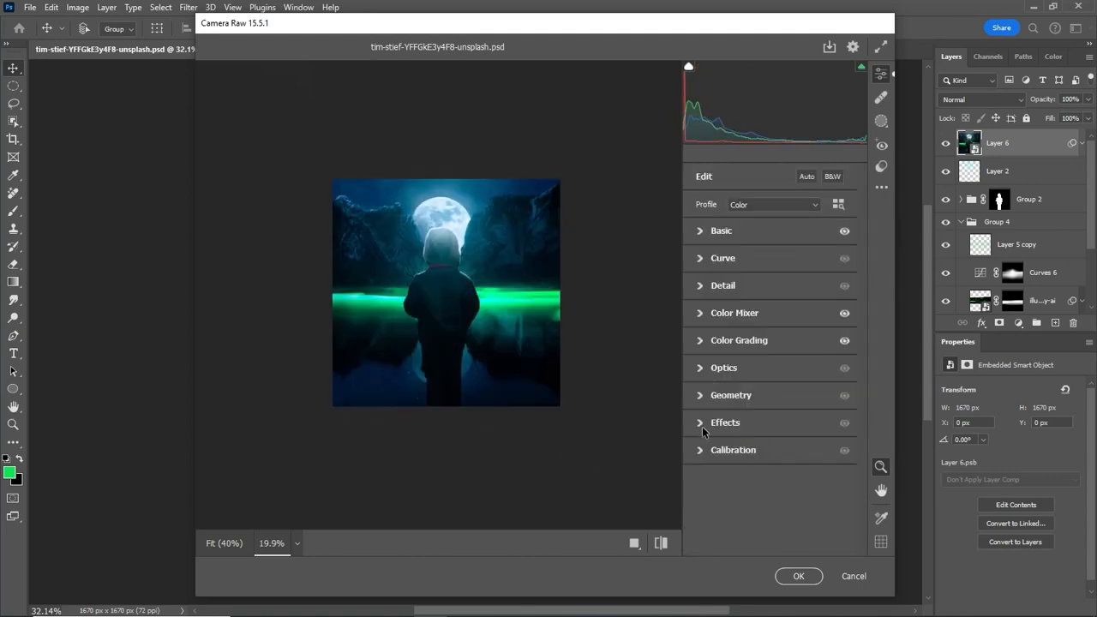
pyautogui.click(797, 576)
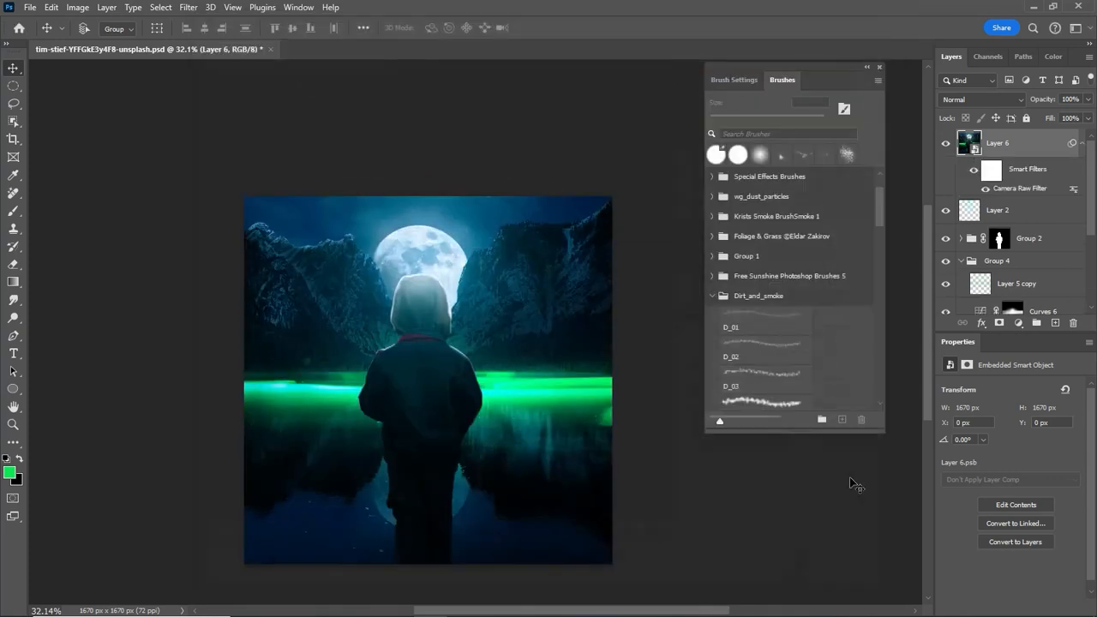
# Copy the child from Layer 6 onto a new layer using Object Selection, and rasterize Layer 6
pyautogui.click(13, 121)
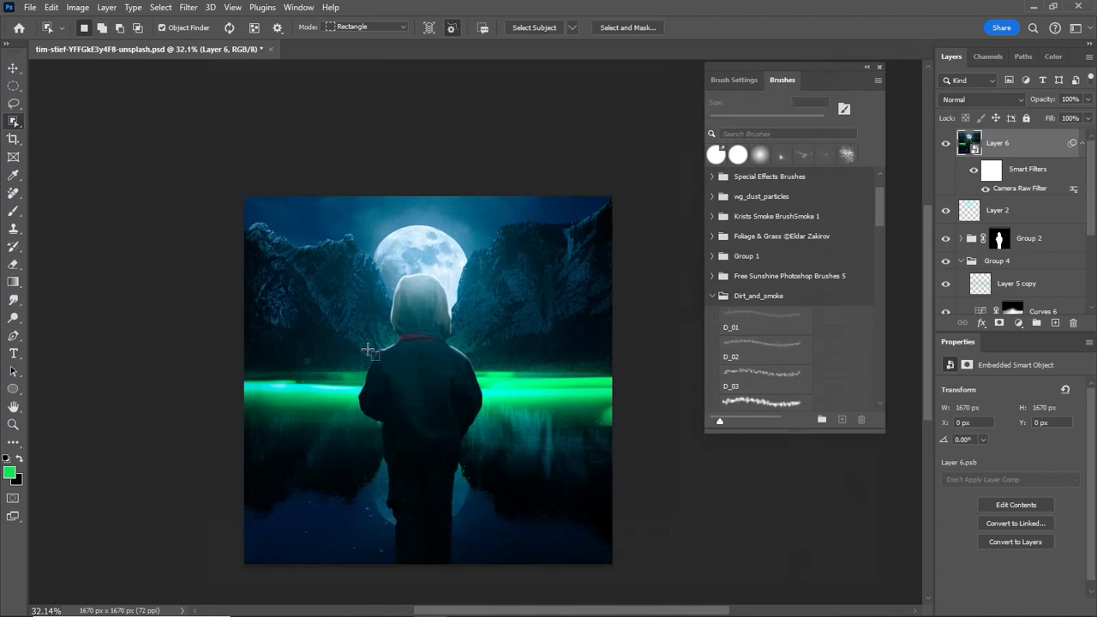
pyautogui.click(417, 389)
pyautogui.hotkey('ctrl', 'j')
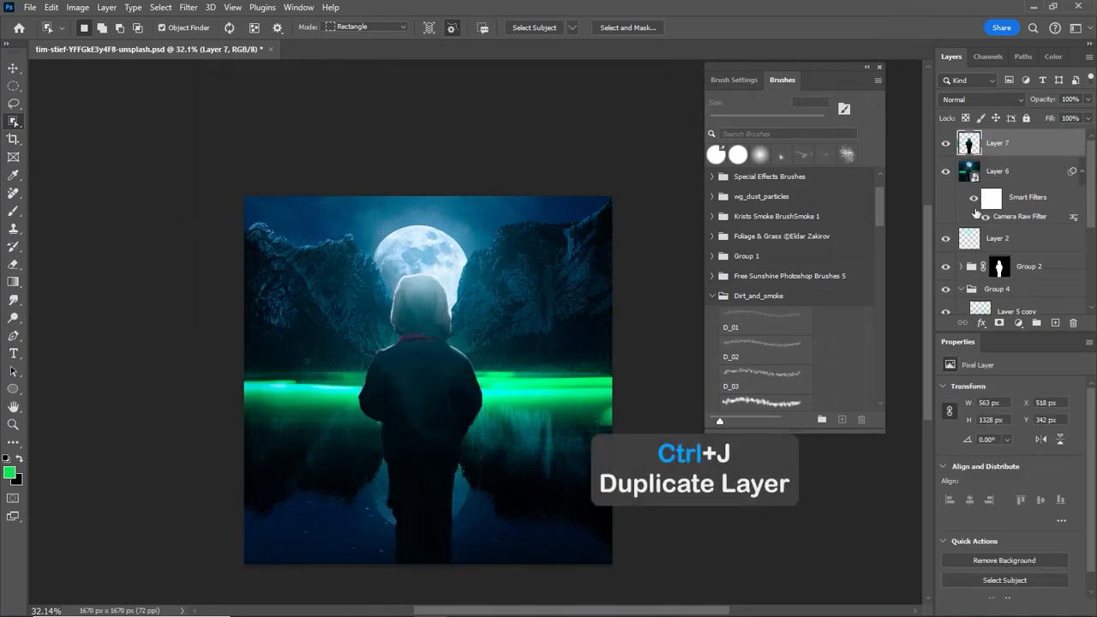
pyautogui.click(998, 172)
pyautogui.rightClick(1001, 172)
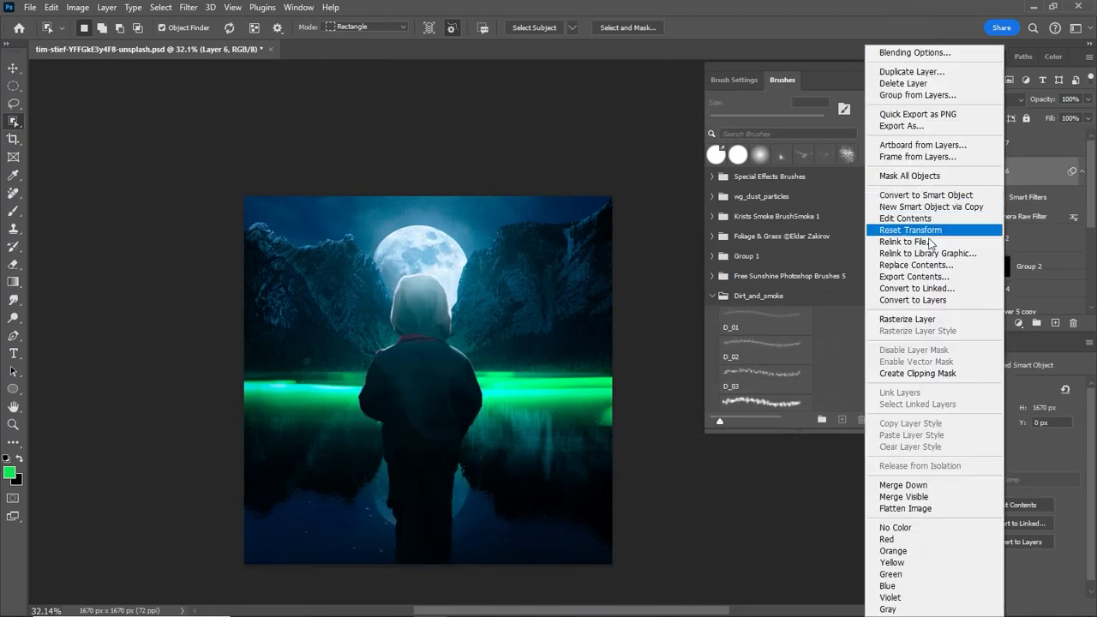
pyautogui.click(893, 320)
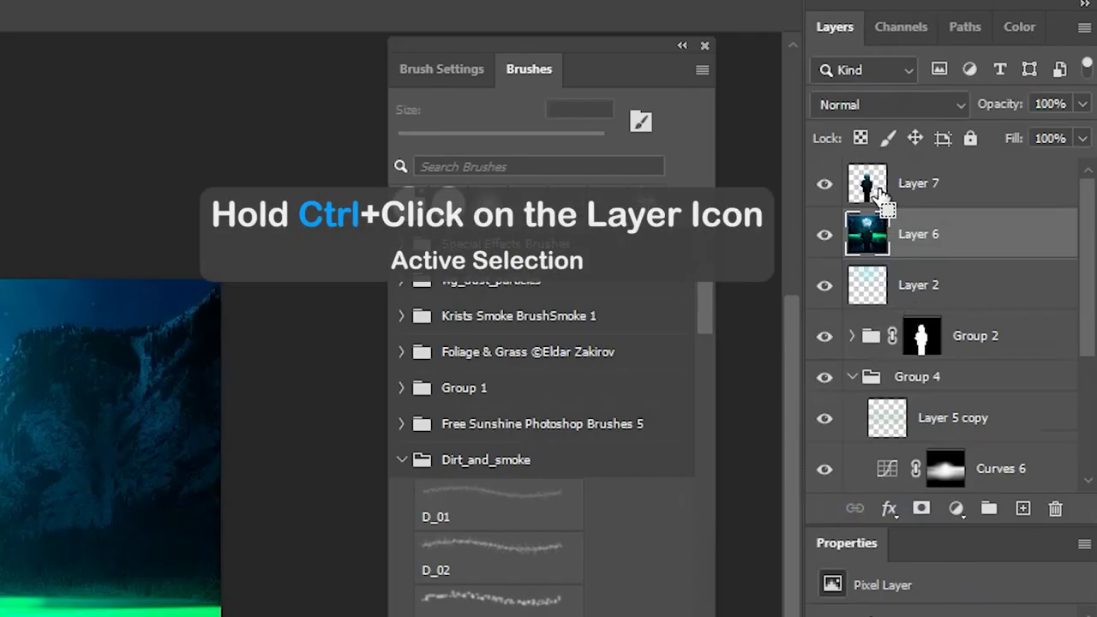
# Load the Layer 7 child outline as a selection, expand it twice by 5 pixels, and content-aware fill it on Layer 6
pyautogui.keyDown('ctrl'); pyautogui.click(859, 192); pyautogui.keyUp('ctrl')
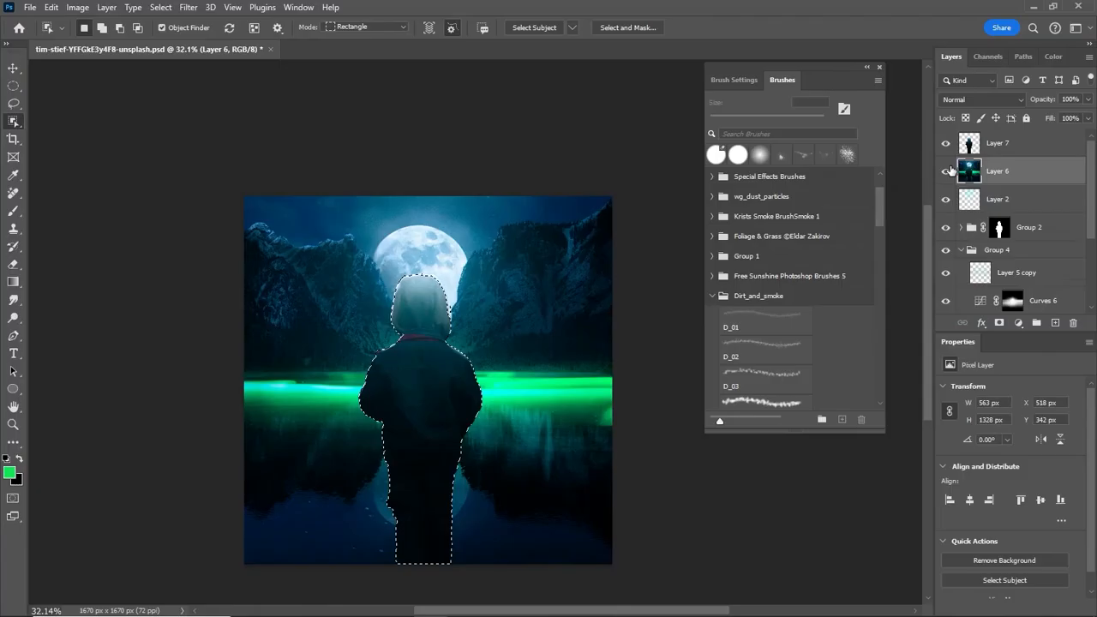
pyautogui.click(161, 8)
pyautogui.moveTo(197, 214)
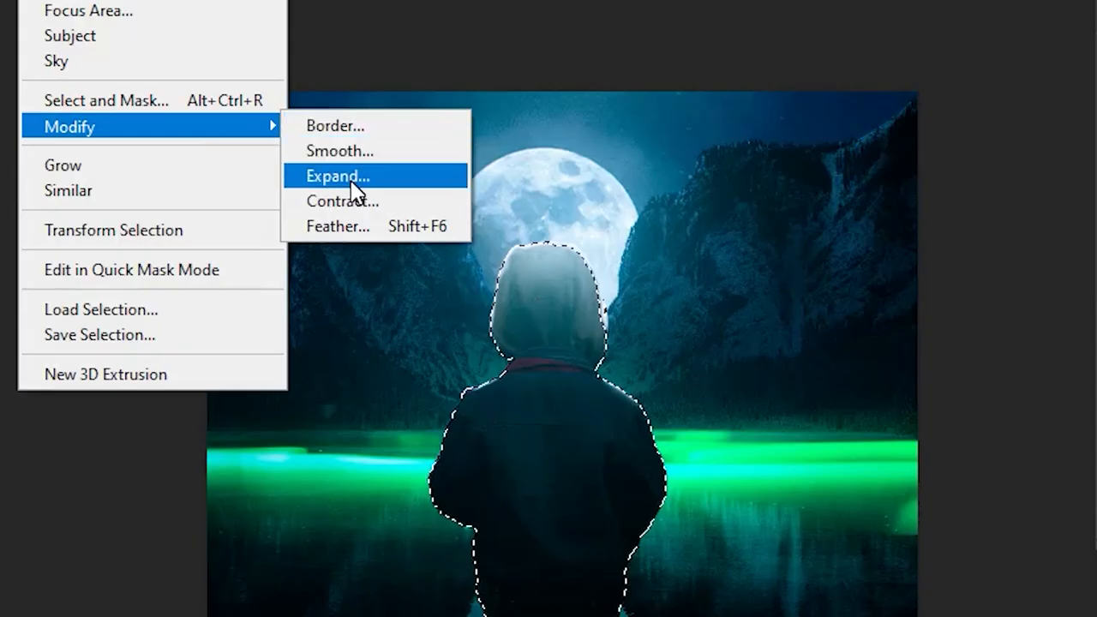
pyautogui.click(351, 176)
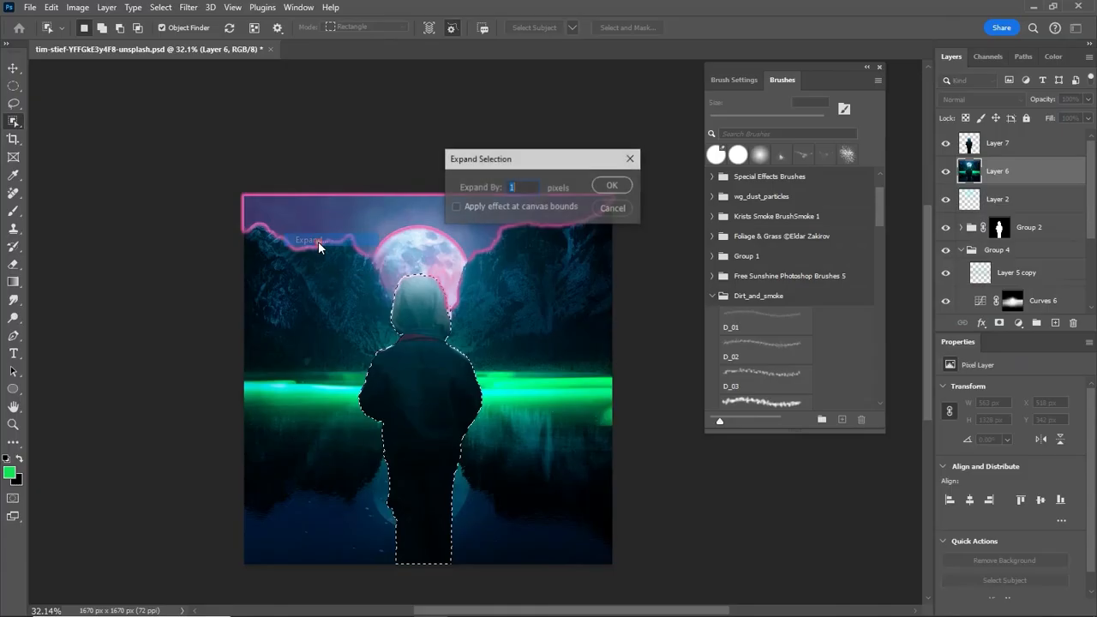
pyautogui.press('Return')
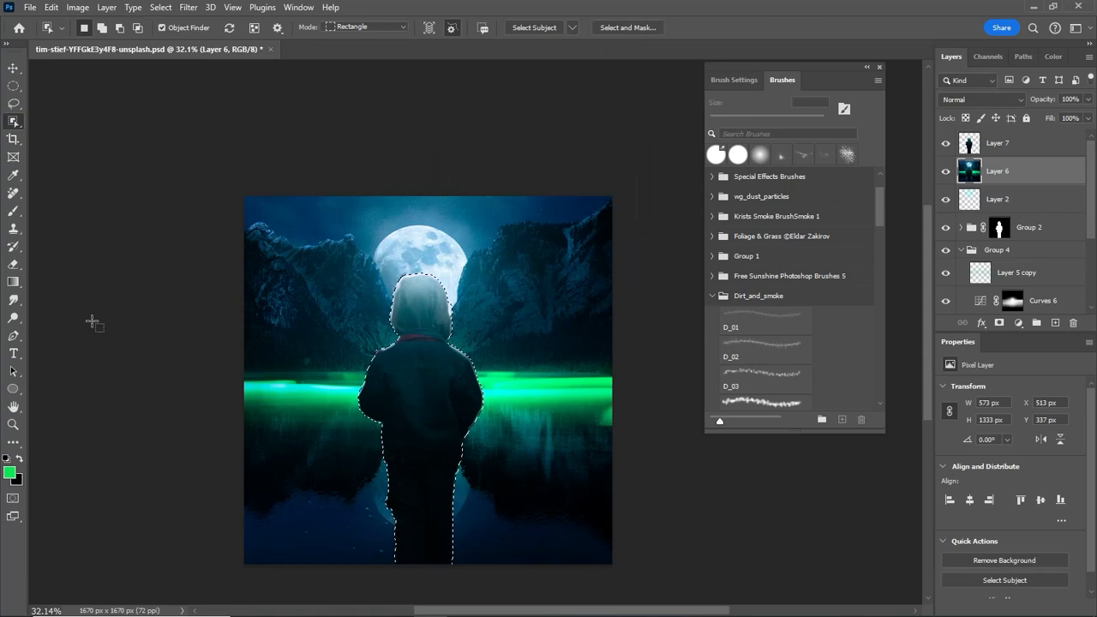
pyautogui.click(163, 7)
pyautogui.moveTo(197, 216)
pyautogui.click(318, 250)
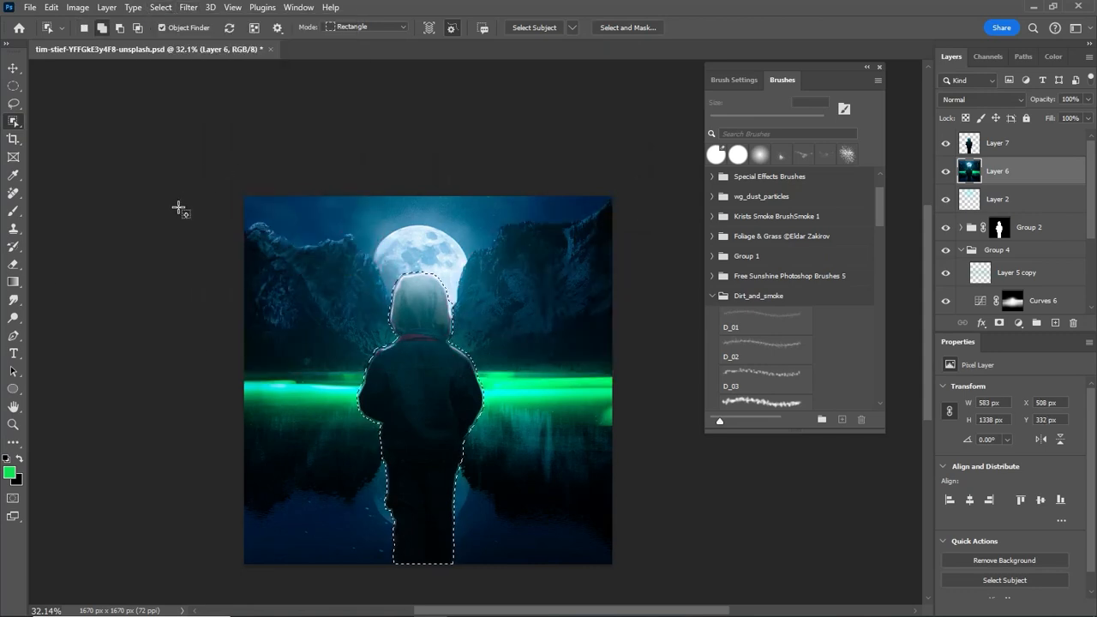
pyautogui.hotkey('shift', 'F5')
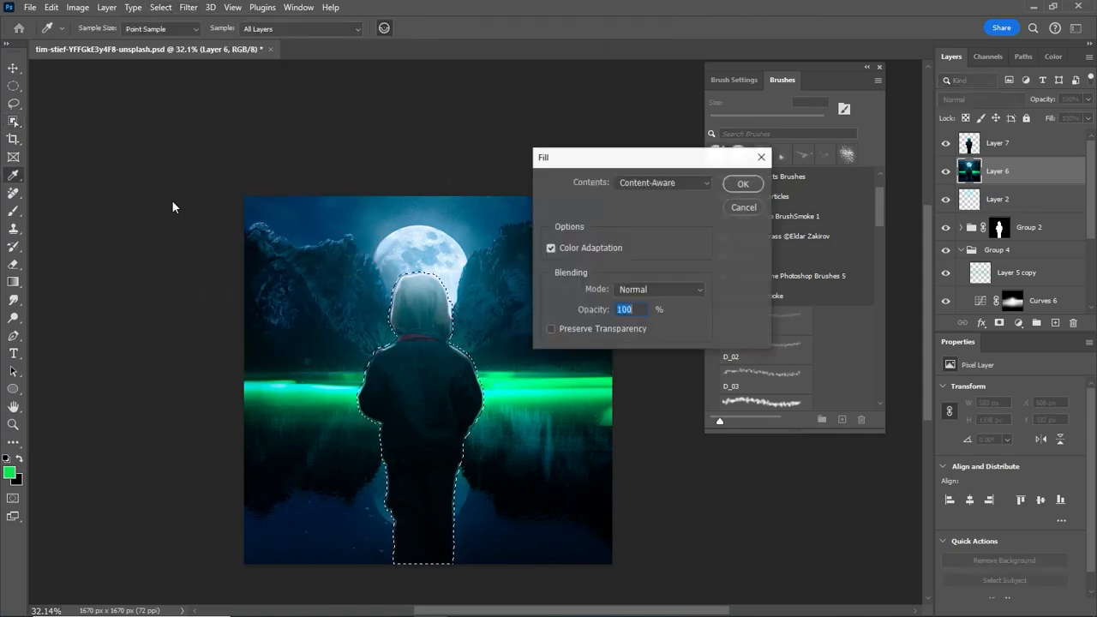
pyautogui.press('Return')
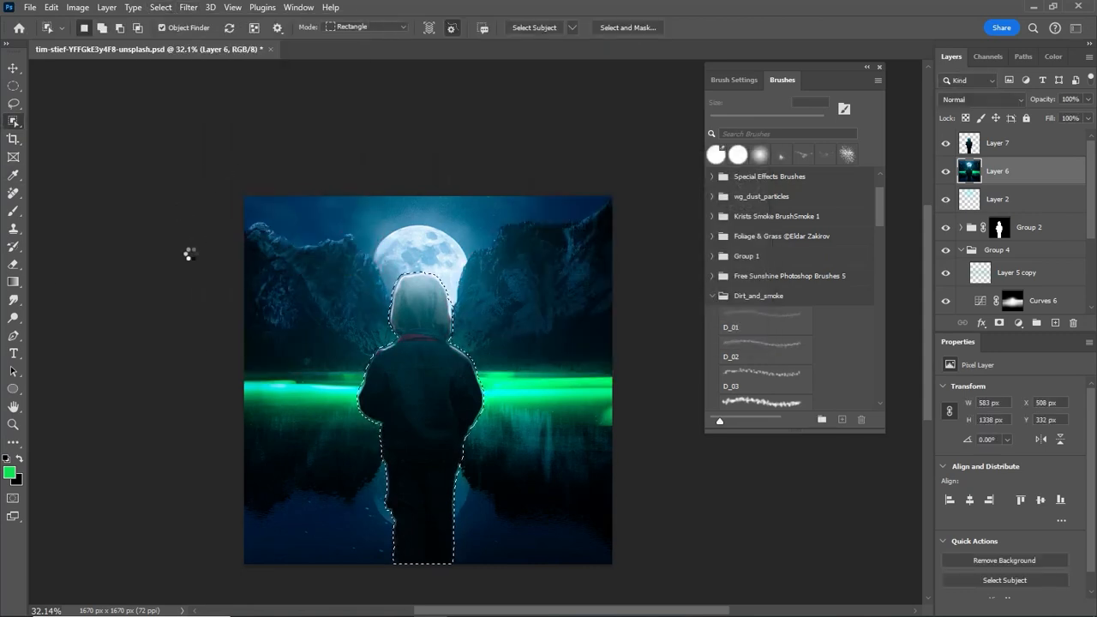
# Apply a Lens Blur with a hexagonal iris and radius 12 to the background on Layer 6
pyautogui.click(189, 8)
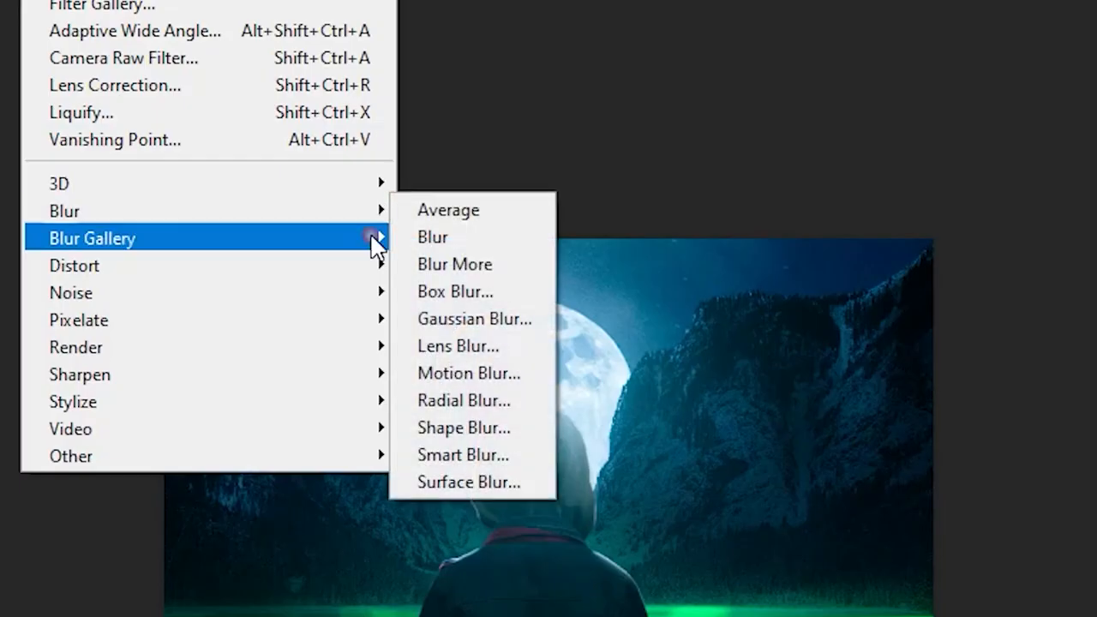
pyautogui.click(474, 347)
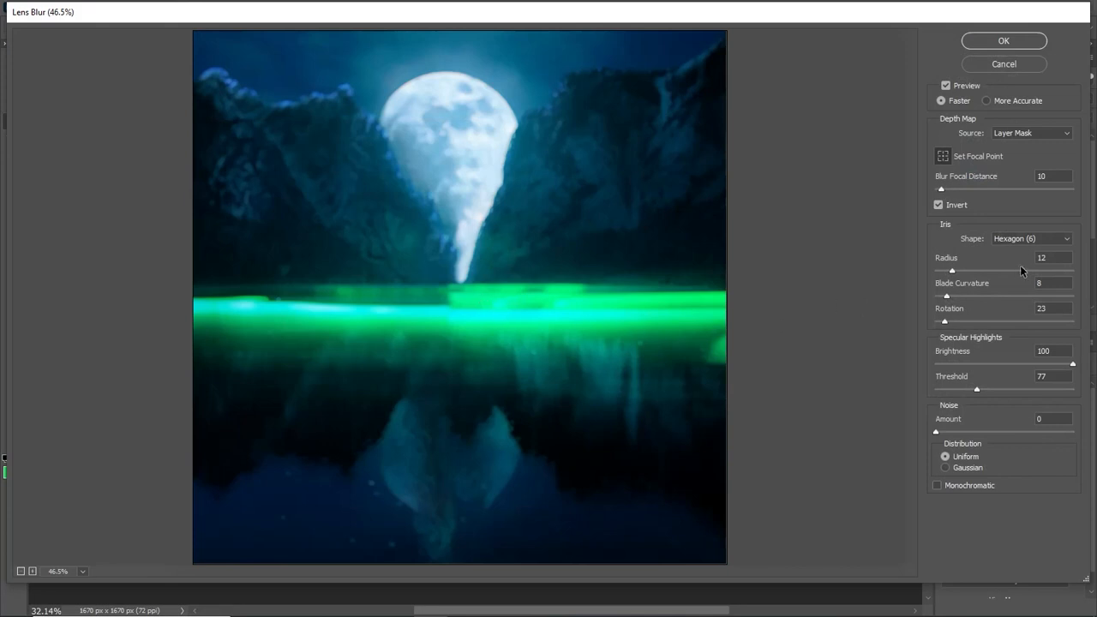
pyautogui.press('Return')
pyautogui.moveTo(418, 492); pyautogui.dragTo(398, 492)
# Add a Curves adjustment above Layer 7, lower the white point, map input 149 to output 76, and invert its mask
pyautogui.press('g')
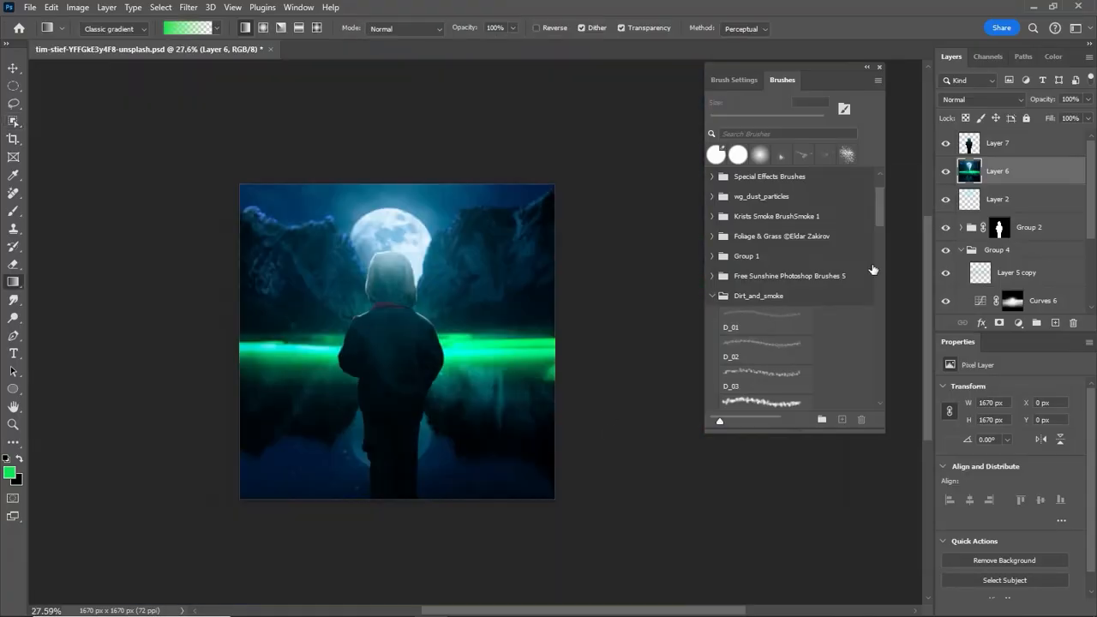
pyautogui.click(1010, 147)
pyautogui.click(1019, 323)
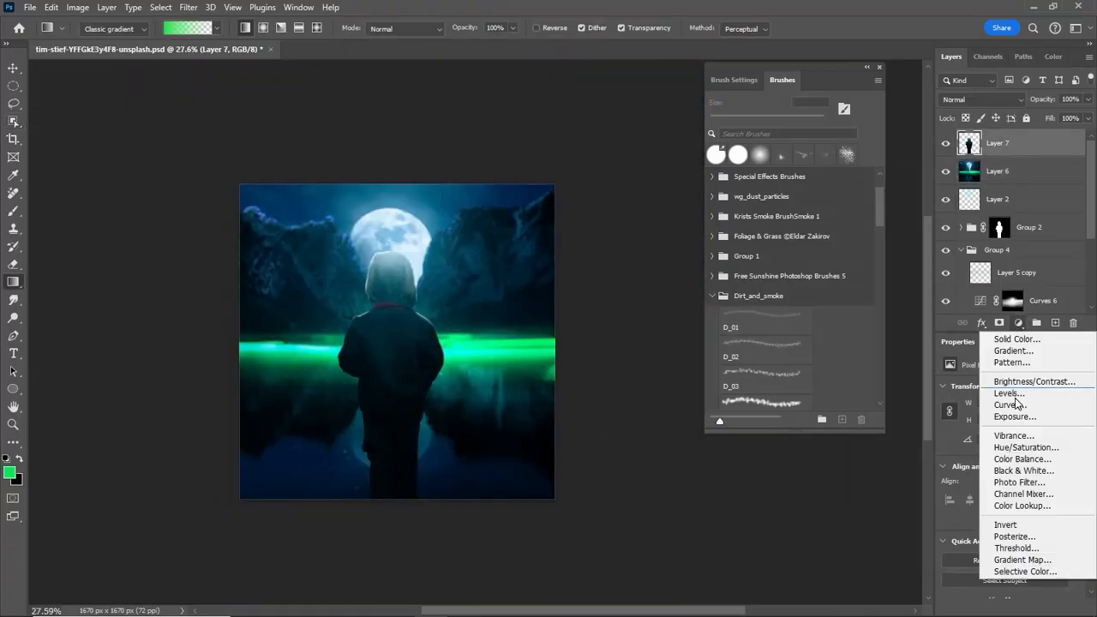
pyautogui.click(1020, 415)
pyautogui.moveTo(1074, 424); pyautogui.dragTo(1075, 450)
pyautogui.moveTo(1033, 482); pyautogui.dragTo(1038, 496)
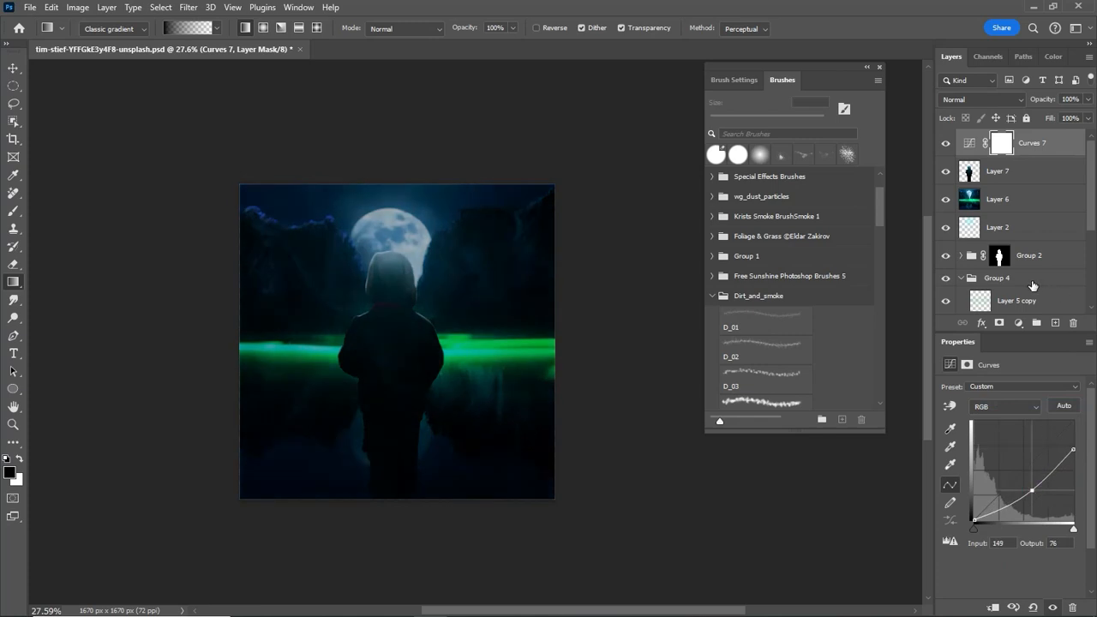
pyautogui.hotkey('ctrl', 'i')
# Paint the image edges white on the Curves 7 mask with a soft round brush at 10% flow to build a vignette
pyautogui.press('b')
pyautogui.rightClick(407, 328)
pyautogui.click(484, 505)
pyautogui.keyDown('alt'); pyautogui.rightClick(390, 385); pyautogui.keyUp('alt')
pyautogui.press('x')
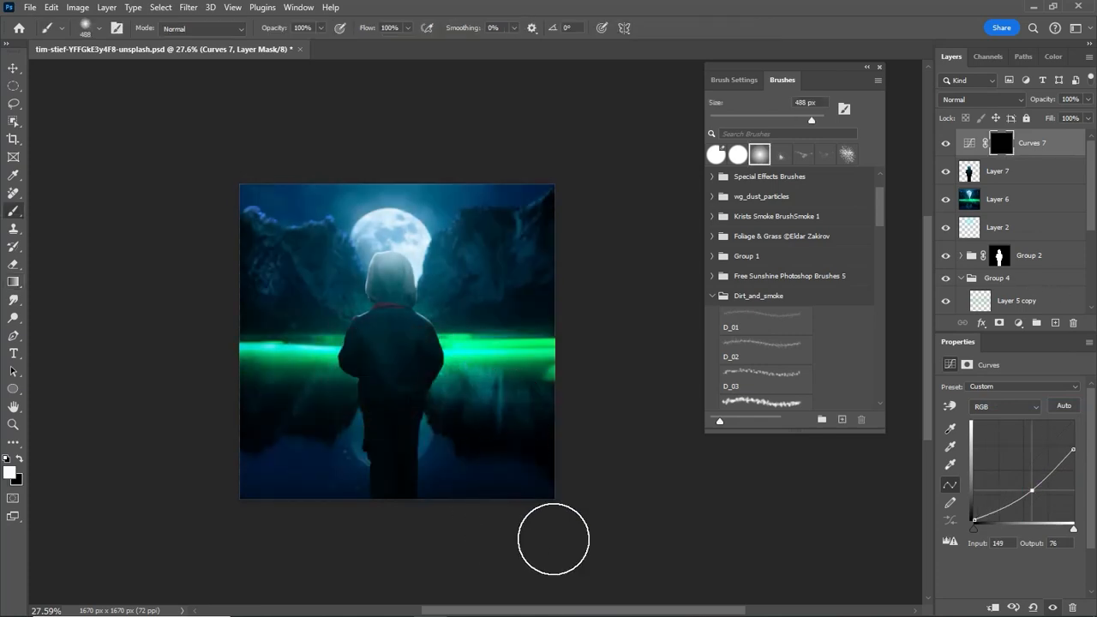
pyautogui.click(534, 389)
pyautogui.hotkey('ctrl', 'z')
pyautogui.hotkey('shift', '1')
pyautogui.keyDown('alt'); pyautogui.rightClick(531, 470); pyautogui.keyUp('alt')
pyautogui.moveTo(600, 445)
pyautogui.mouseDown()
pyautogui.moveTo(378, 170)
pyautogui.moveTo(277, 577)
pyautogui.mouseUp()
pyautogui.moveTo(363, 393); pyautogui.dragTo(485, 394)
# Paint white over the child's jacket and nearby water on the Curves 7 mask, starting with a 406 px brush
pyautogui.keyDown('alt'); pyautogui.rightClick(463, 429); pyautogui.keyUp('alt')
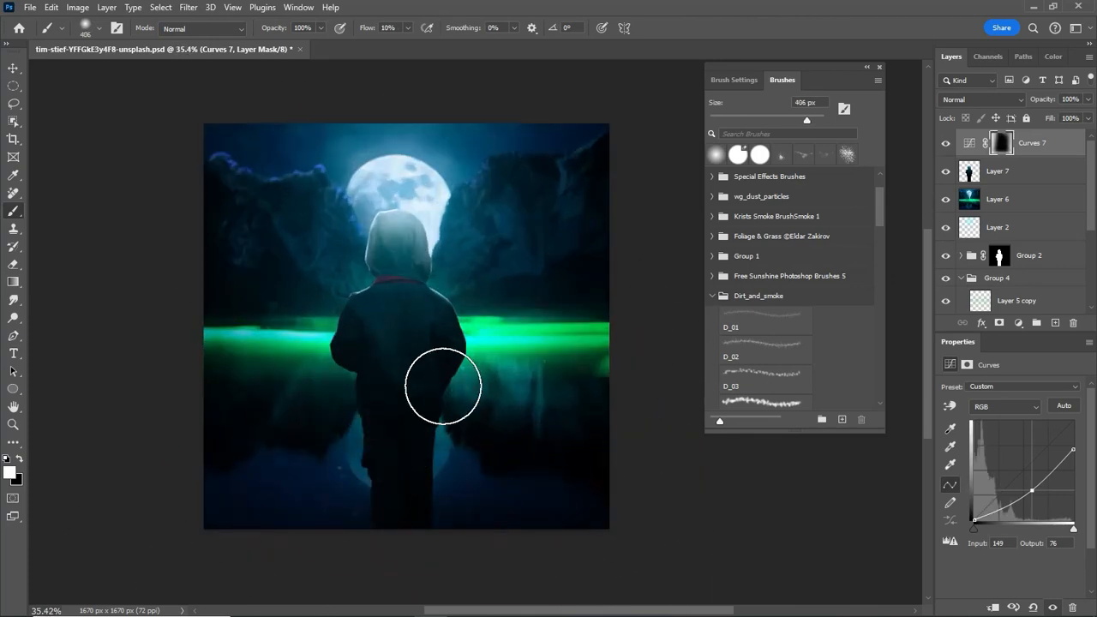
pyautogui.moveTo(382, 307); pyautogui.dragTo(337, 362)
pyautogui.moveTo(413, 331); pyautogui.dragTo(480, 331)
pyautogui.moveTo(302, 285); pyautogui.dragTo(357, 380)
pyautogui.keyDown('alt'); pyautogui.rightClick(470, 213); pyautogui.keyUp('alt')
pyautogui.moveTo(322, 239); pyautogui.dragTo(281, 253)
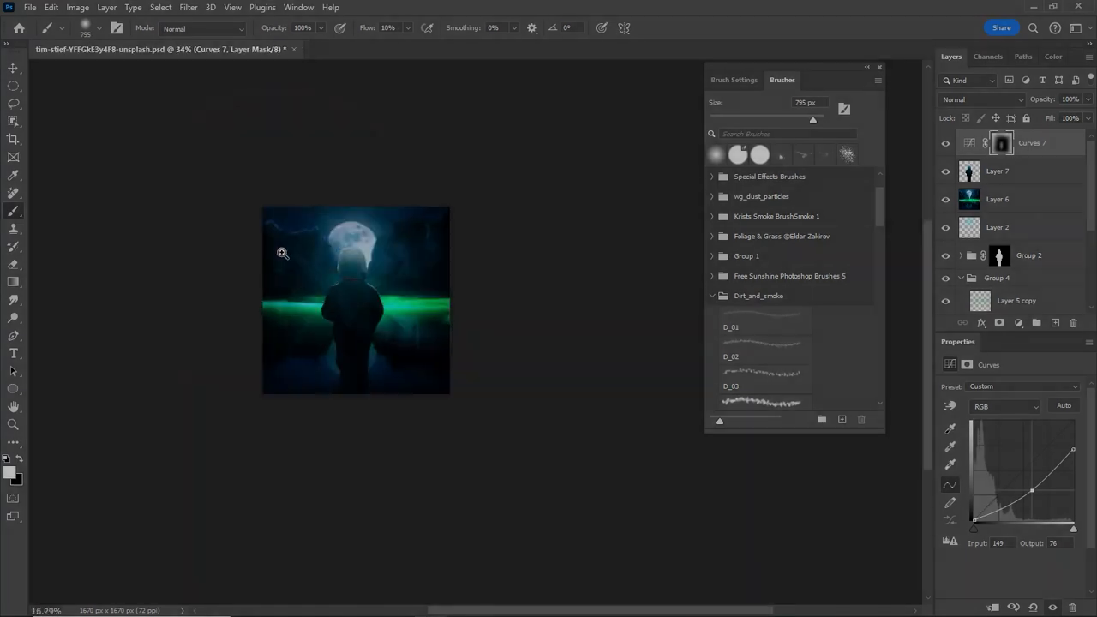